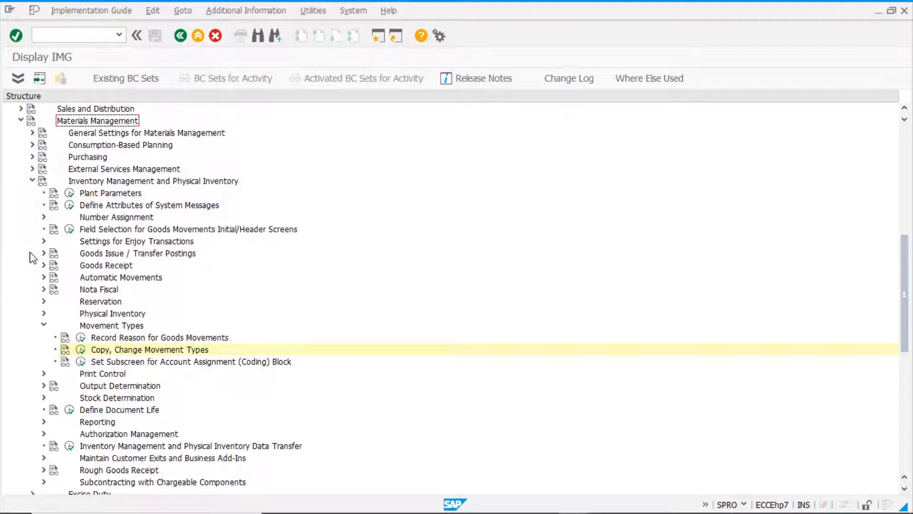
- Open the Copy, Change Movement Types activity under Inventory Management and Physical Inventory in the implementation guide
click(107, 181)
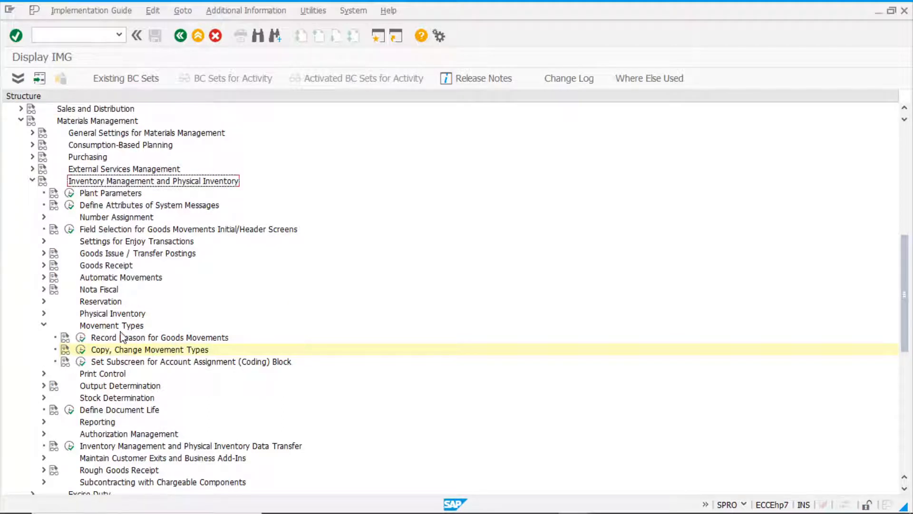
click(107, 351)
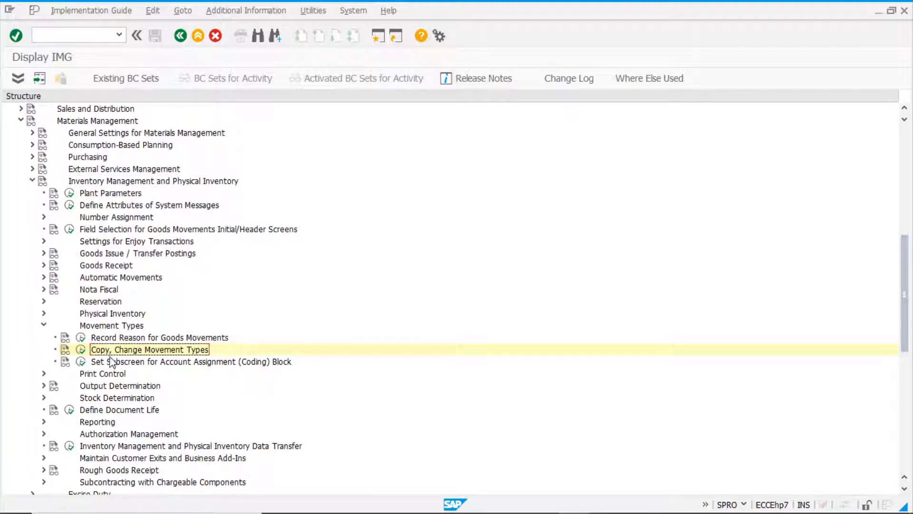
click(112, 327)
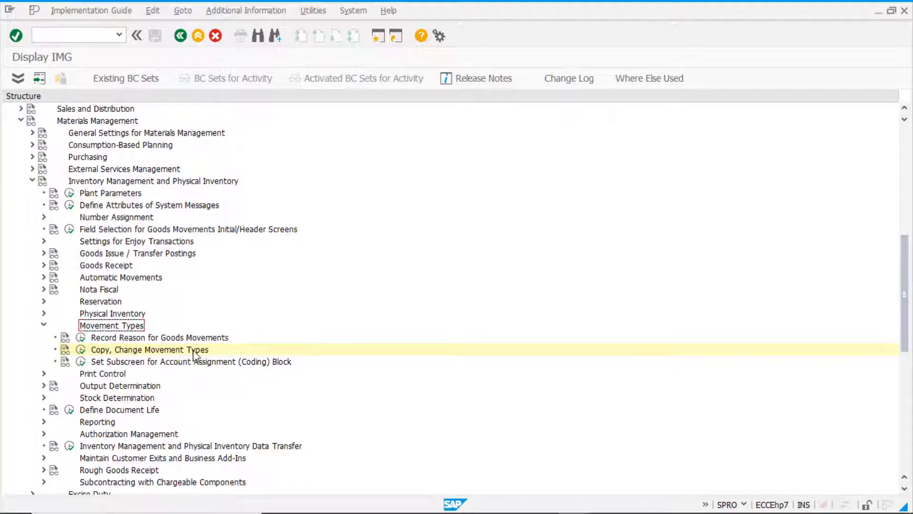
click(81, 349)
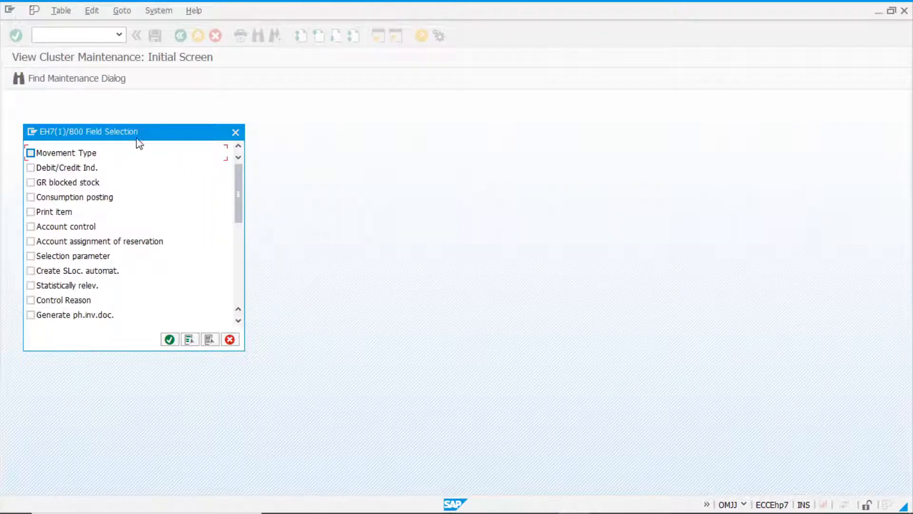
- Choose Movement Type as the selection field and restrict the work area to movement types from 0 to 999
click(77, 156)
click(169, 339)
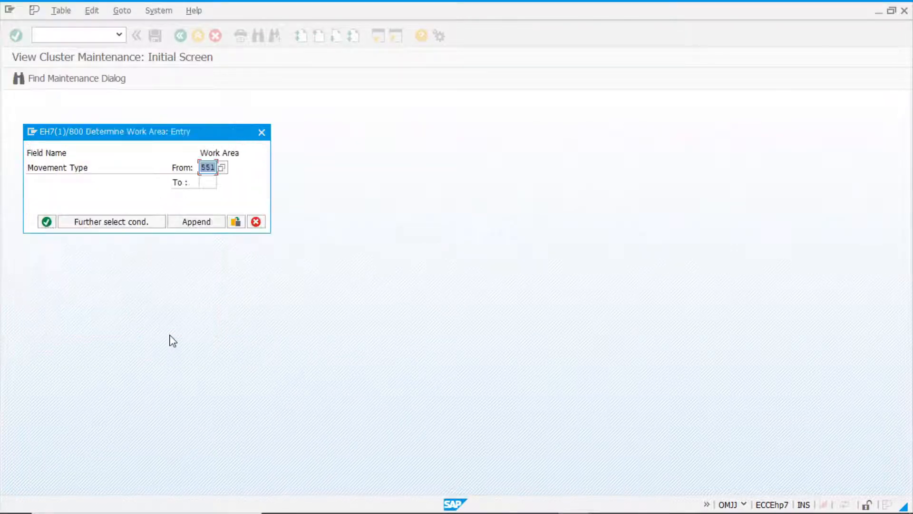
text(0)
key(Tab)
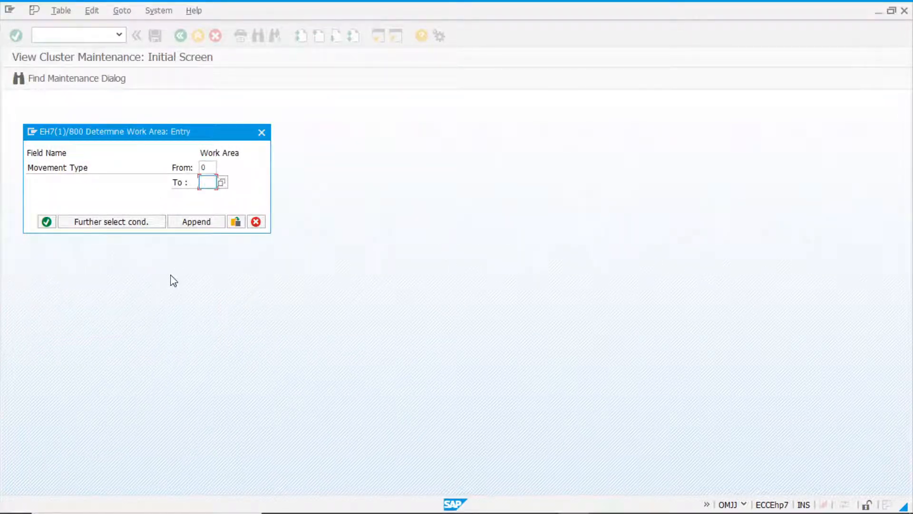
text(999)
key(Return)
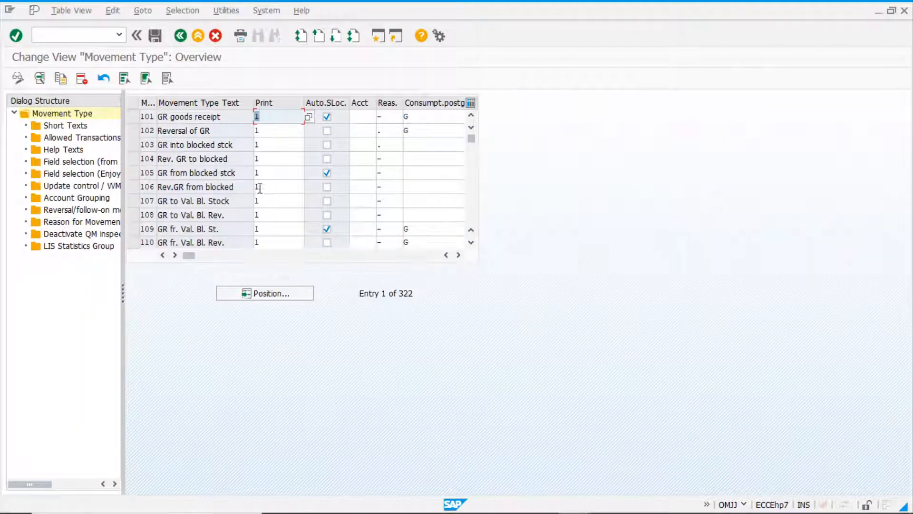
- Widen the dialog structure area and open the details of movement type 101, GR goods receipt
drag(123, 294, 204, 298)
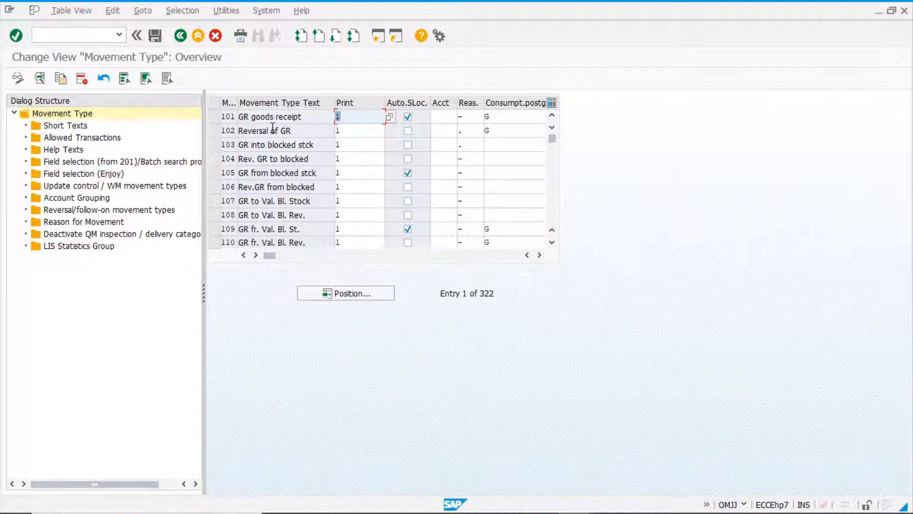
double_click(295, 119)
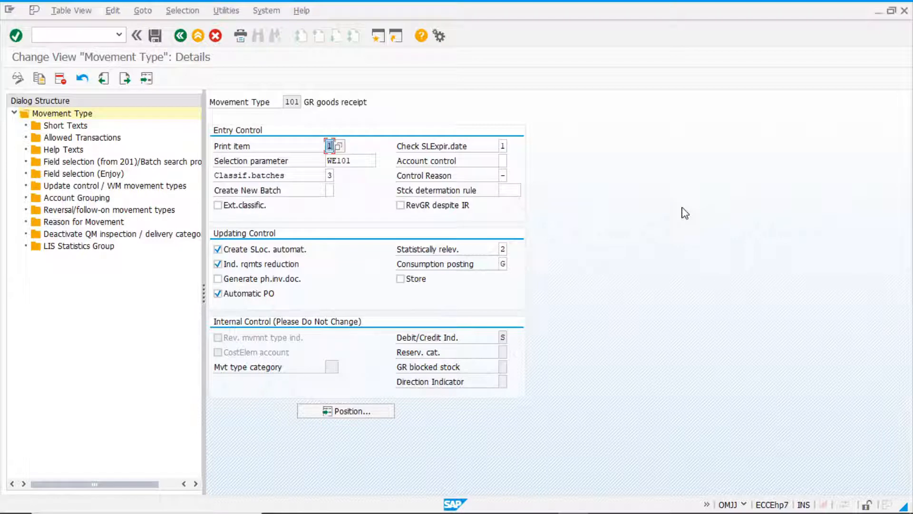
click(286, 103)
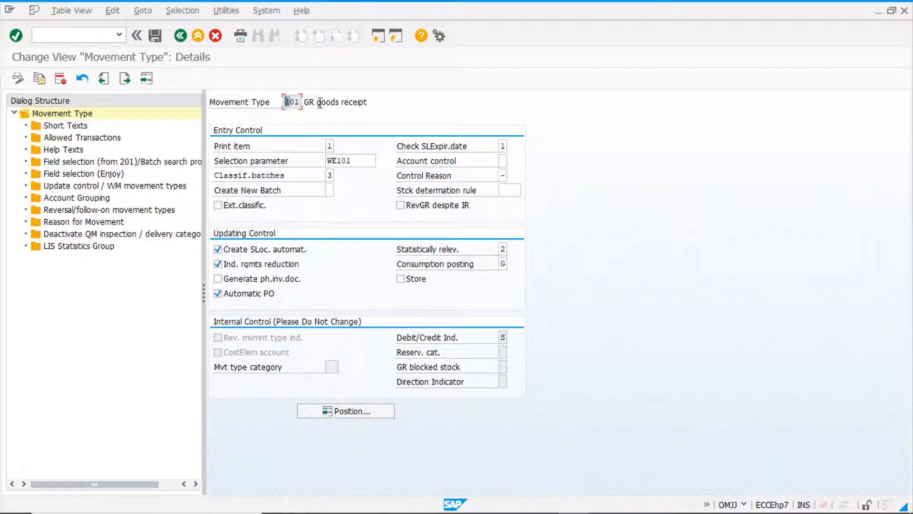
click(387, 102)
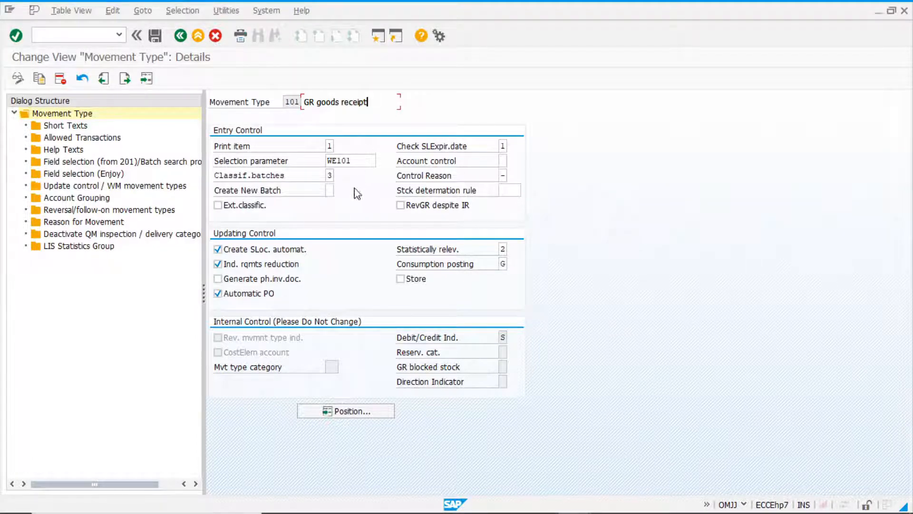
- Review the possible Print item values for movement type 101 and close the list without choosing one
click(331, 146)
click(339, 149)
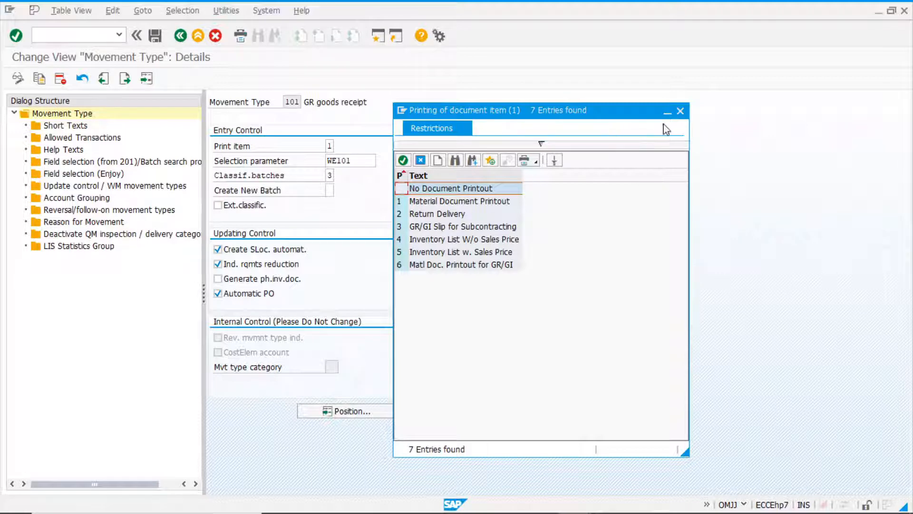
click(681, 113)
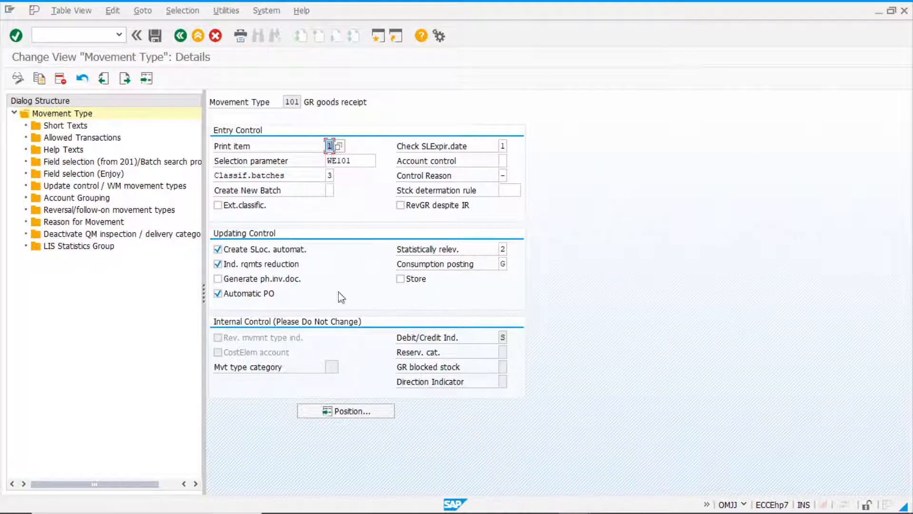
- Switch to an SAP Easy Access session and start transaction nace
mouse_move(333, 512)
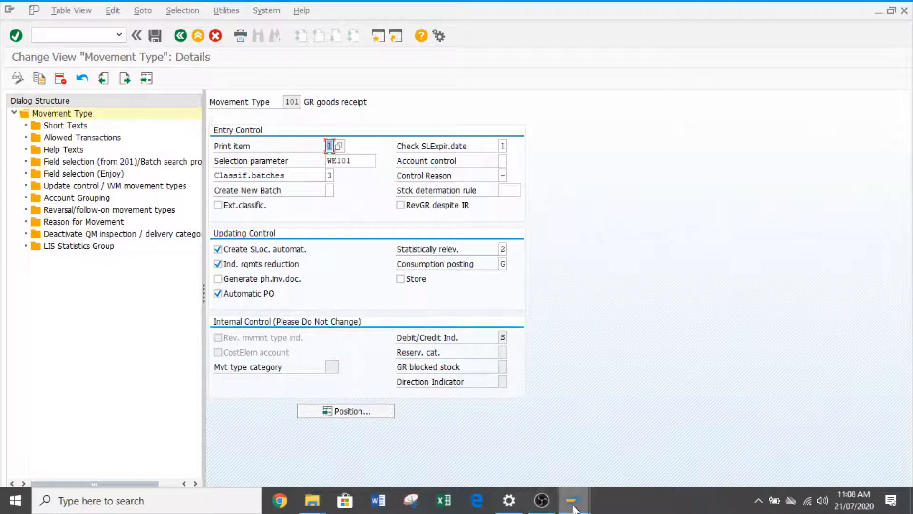
mouse_move(574, 509)
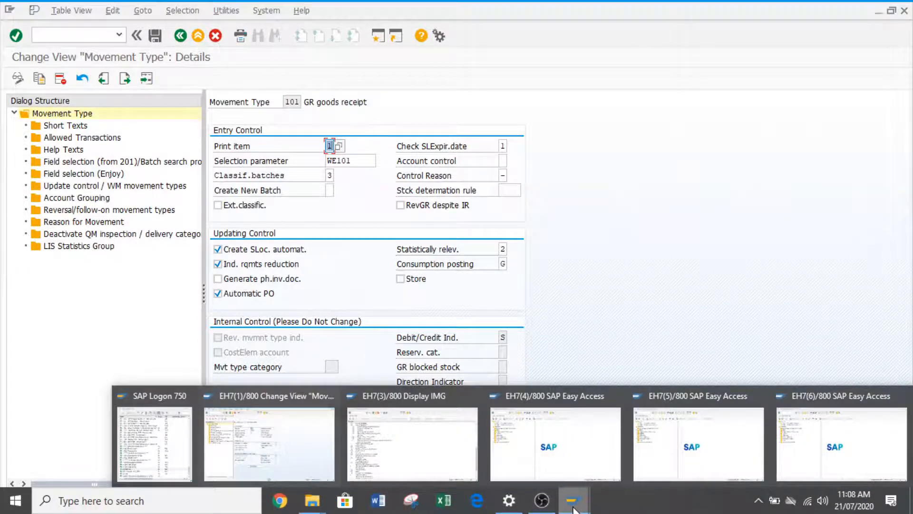
click(554, 442)
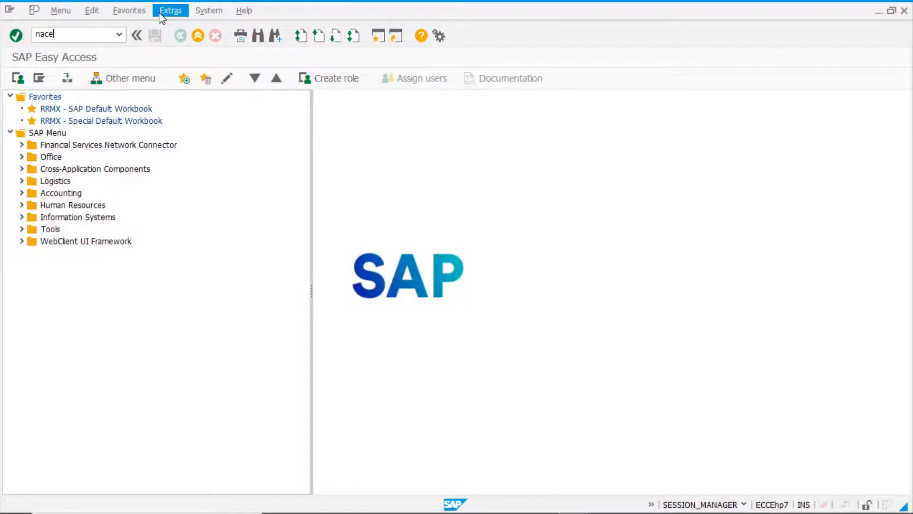
text(nace)
key(Return)
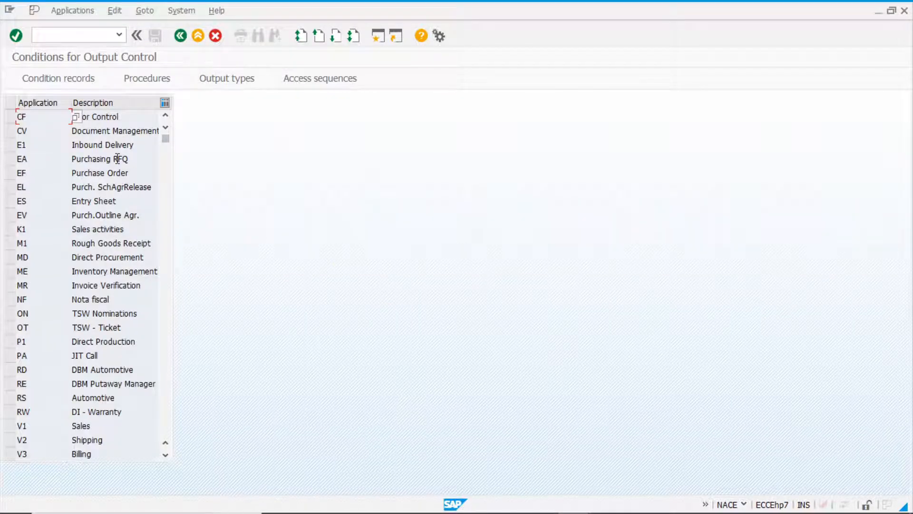
- Open the access sequences for application ME, Inventory Management, and acknowledge the cross-client notice
click(10, 271)
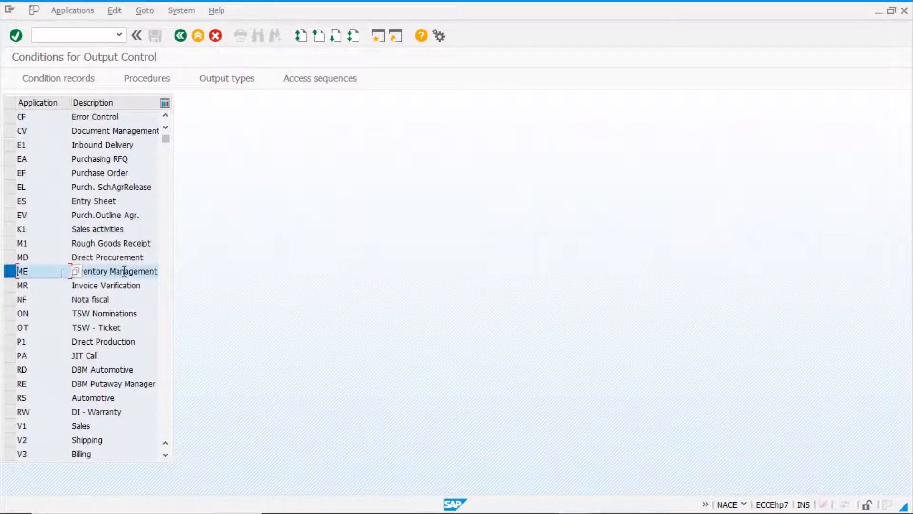
click(343, 87)
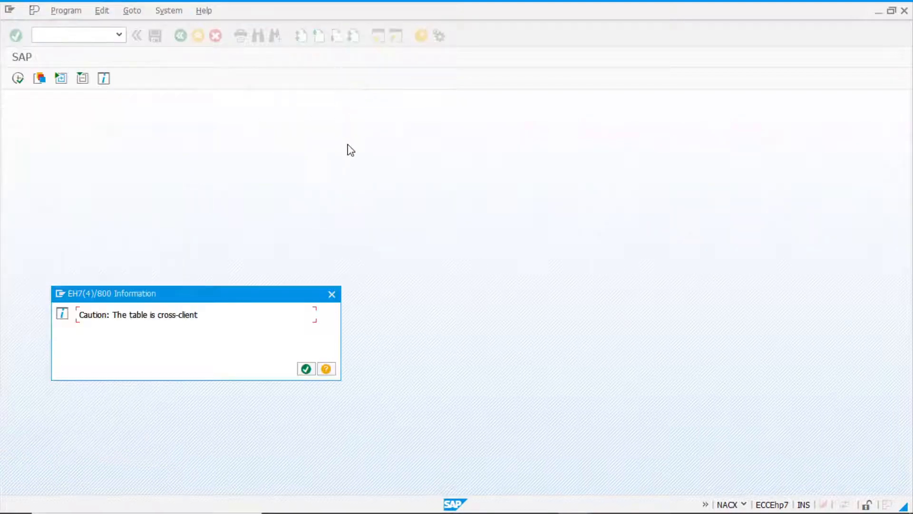
click(306, 369)
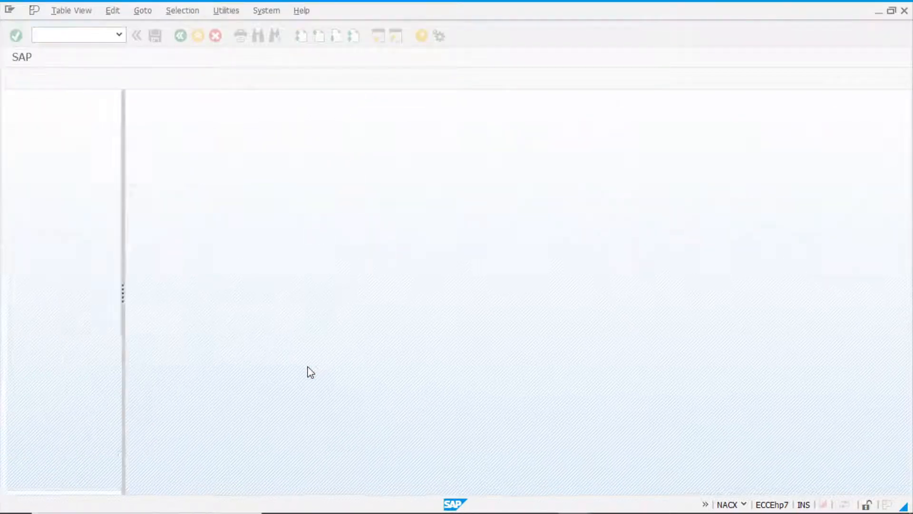
- Inspect the Print item field KZDRU in the access of access sequence 0001, and return to the access sequence overview
click(137, 190)
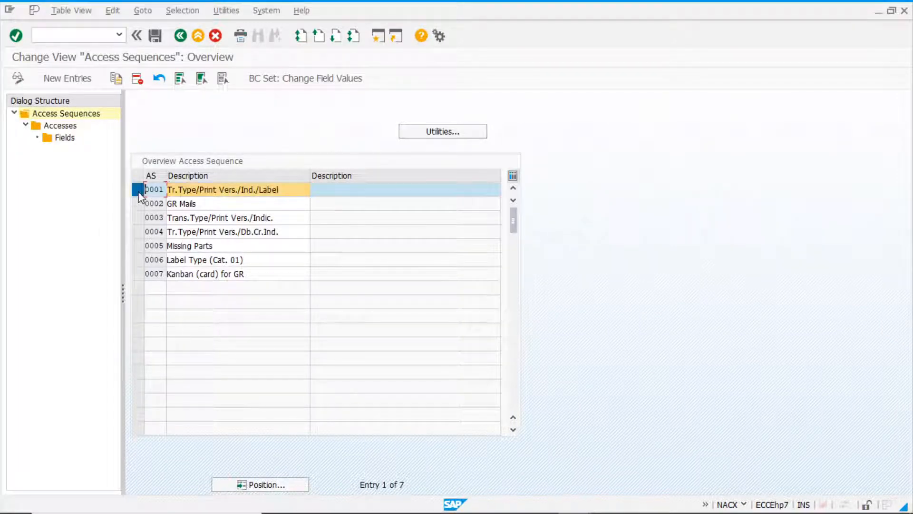
double_click(71, 127)
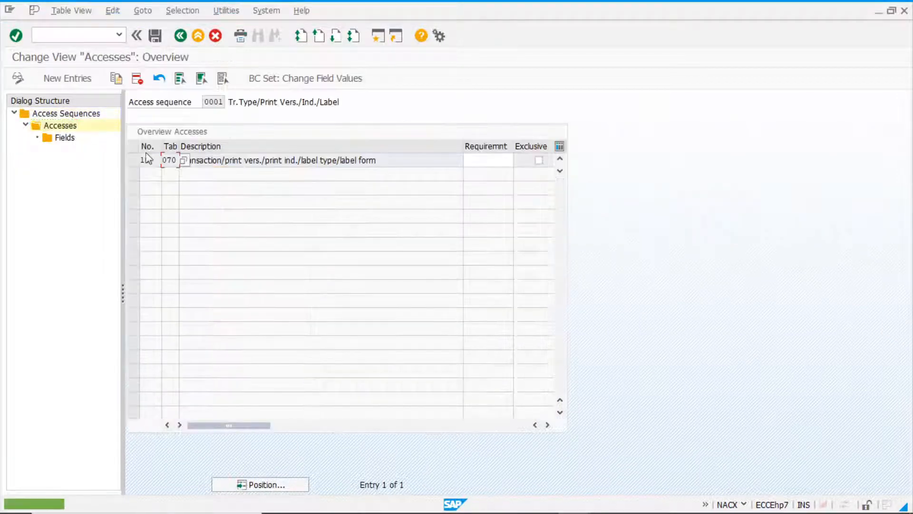
click(136, 160)
double_click(64, 138)
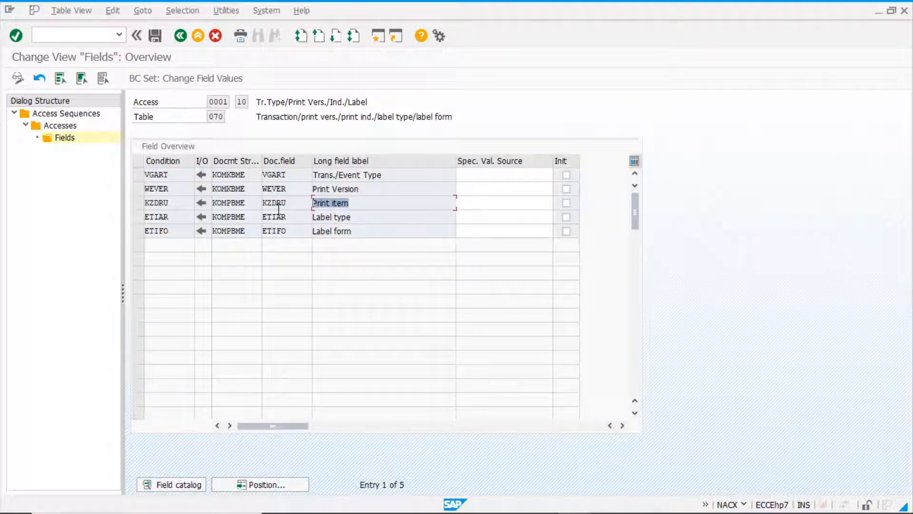
click(294, 206)
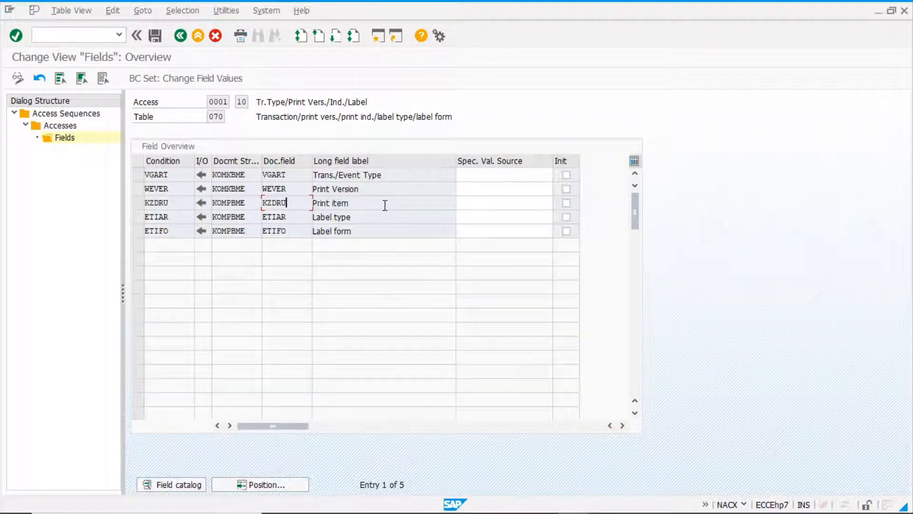
click(181, 36)
click(182, 38)
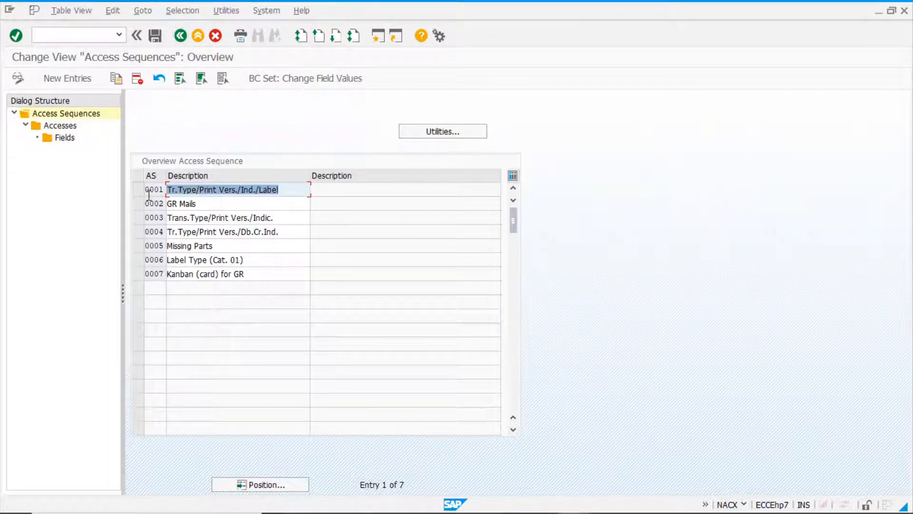
- Display the fields of the access in access sequence 0003 and examine its Print item field KZDRU
click(138, 218)
click(73, 129)
double_click(73, 129)
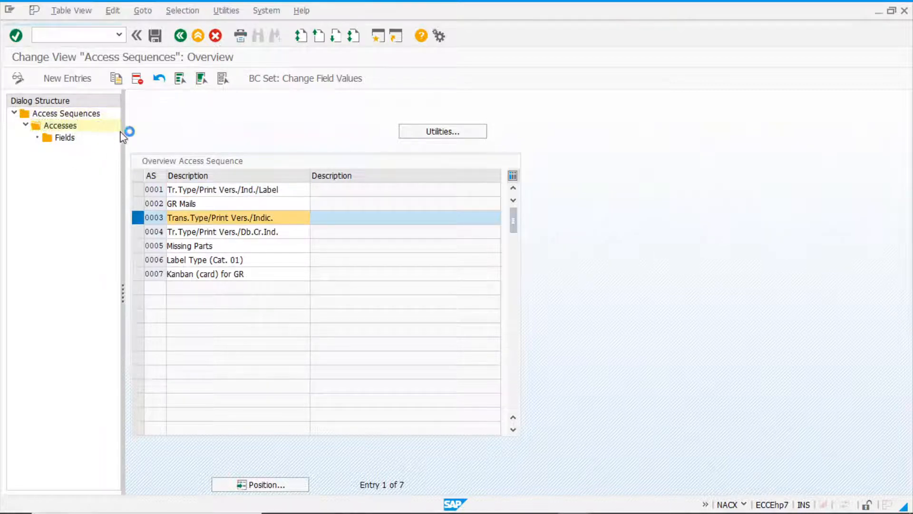
double_click(65, 139)
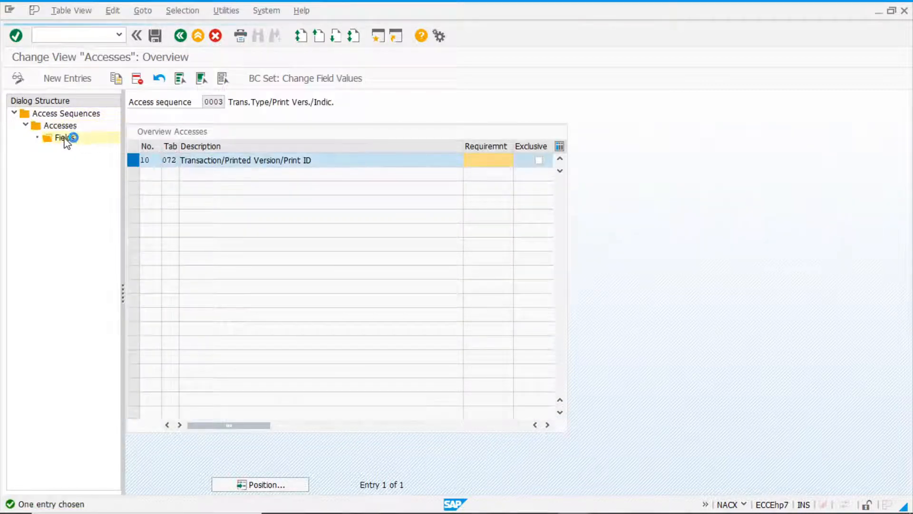
drag(299, 205, 220, 203)
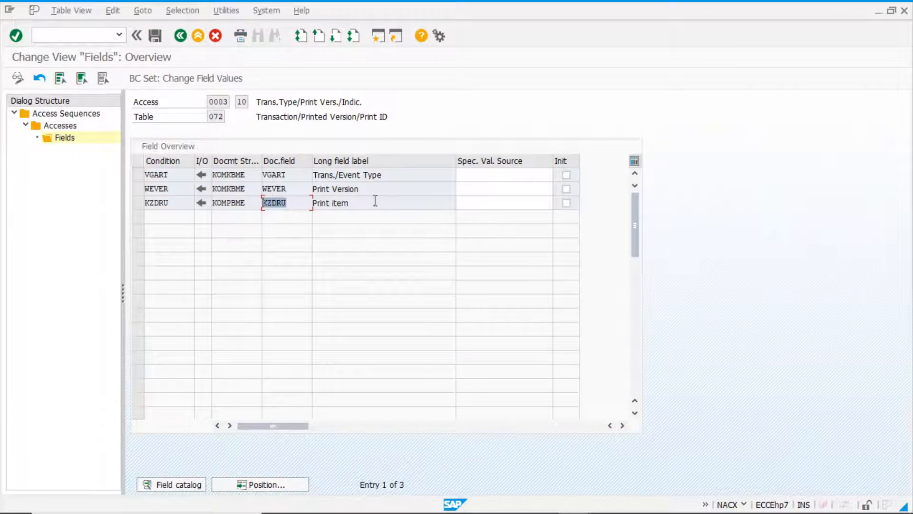
drag(373, 200, 283, 202)
click(407, 199)
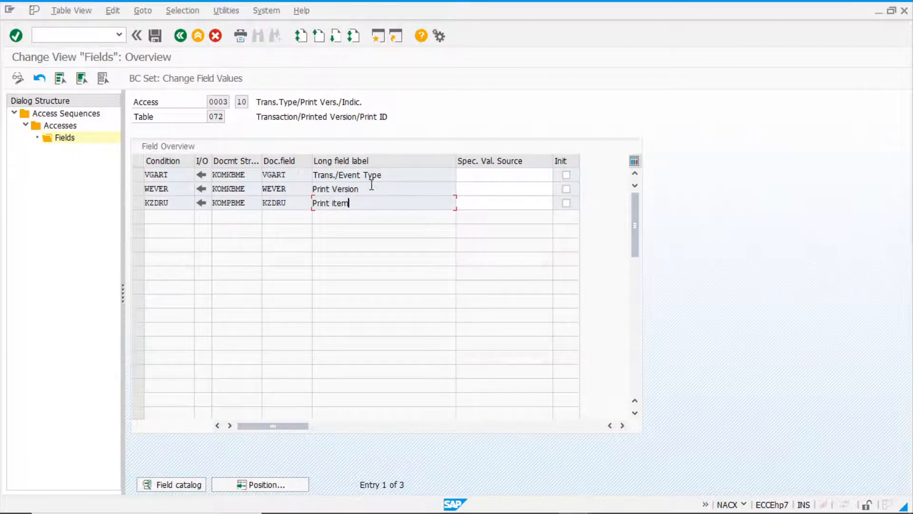
- Leave the access sequences and switch back to the session with the movement type 101 details
click(181, 36)
click(181, 36)
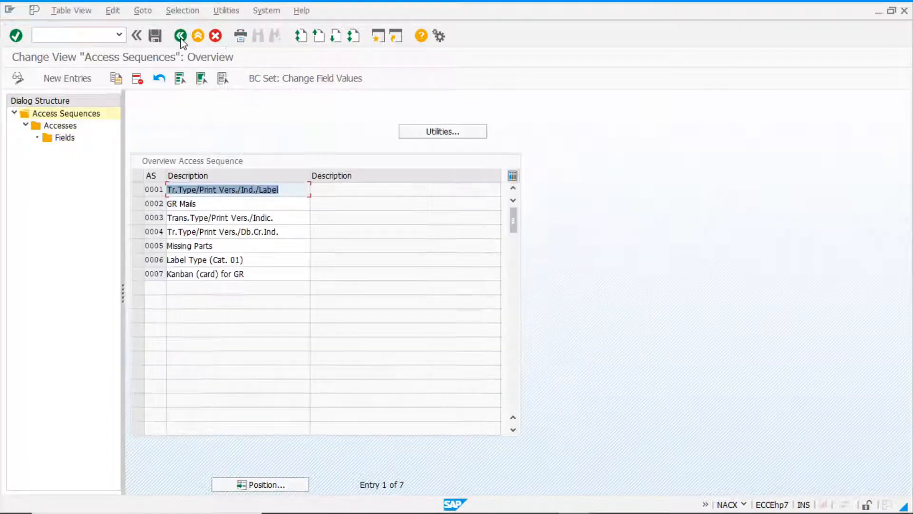
click(181, 36)
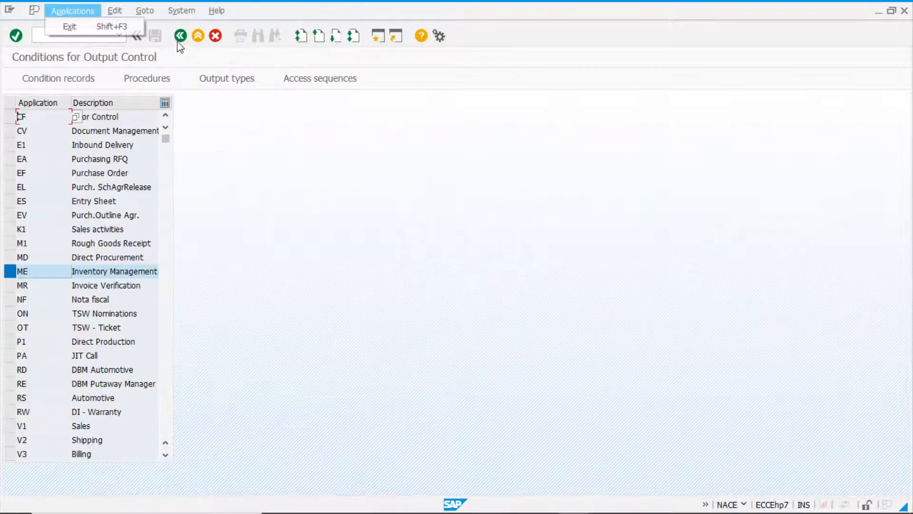
key(alt+Tab)
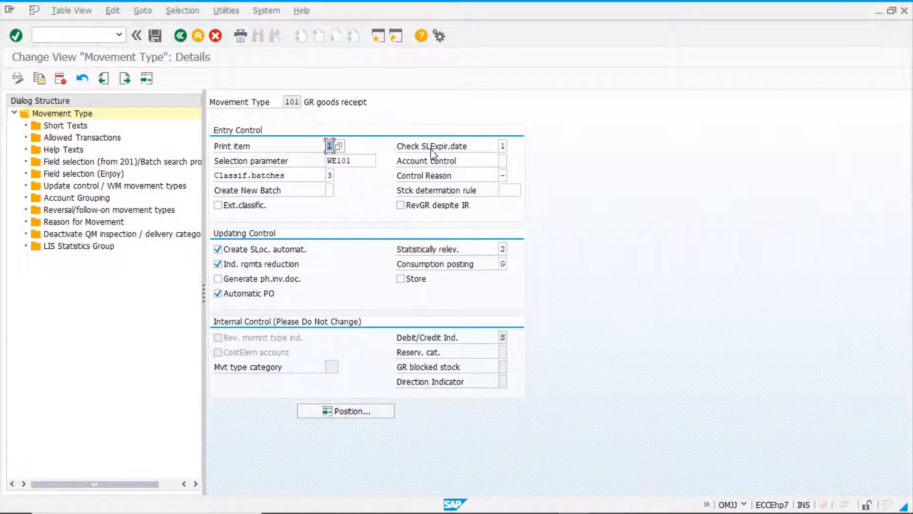
- Review the possible Check SLExpir.date values for movement type 101 and close the list without choosing one
click(502, 146)
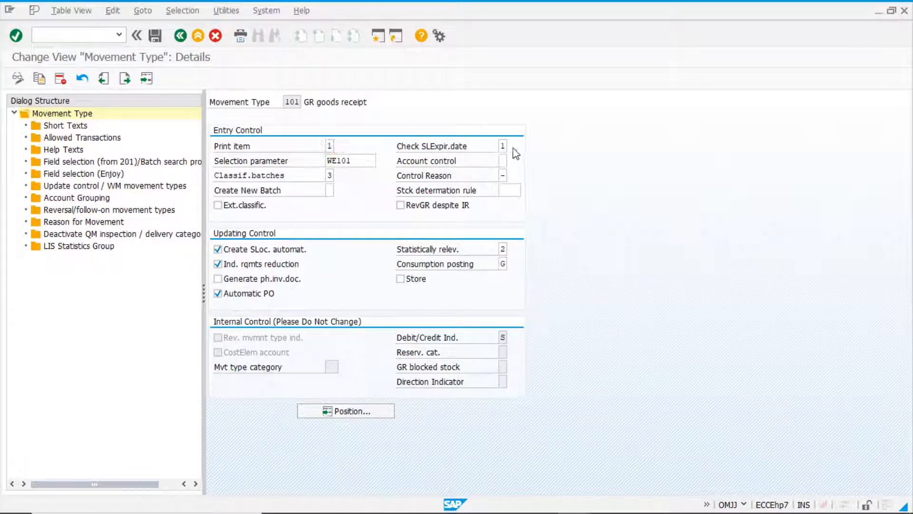
click(512, 147)
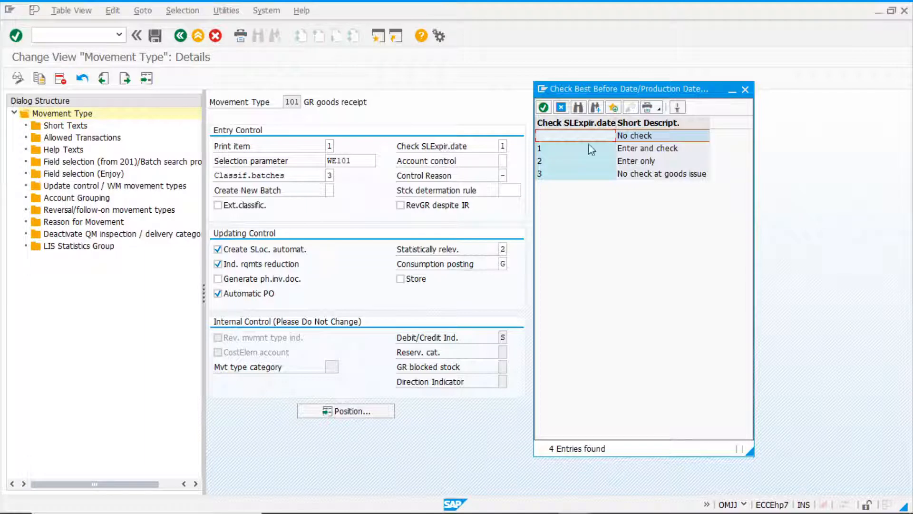
click(745, 90)
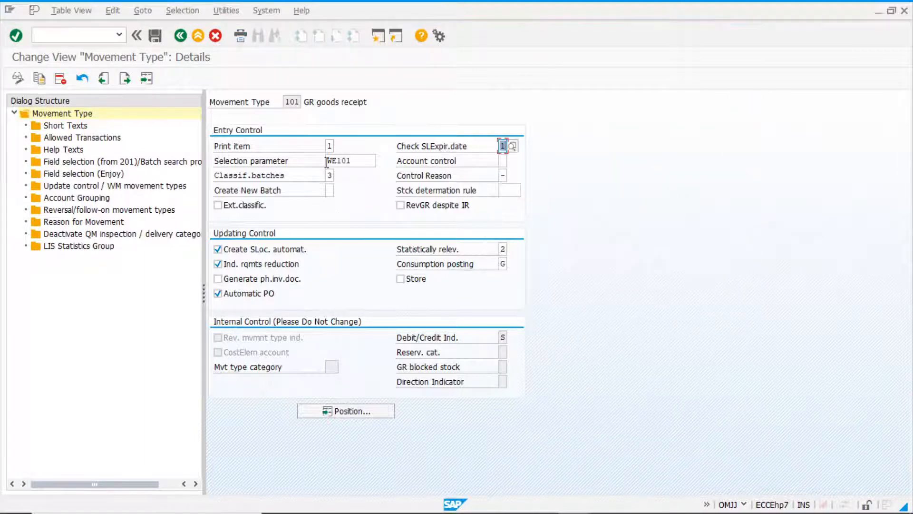
- Review the possible Selection parameter values for movement type 101 and highlight the WE101 entry
click(366, 162)
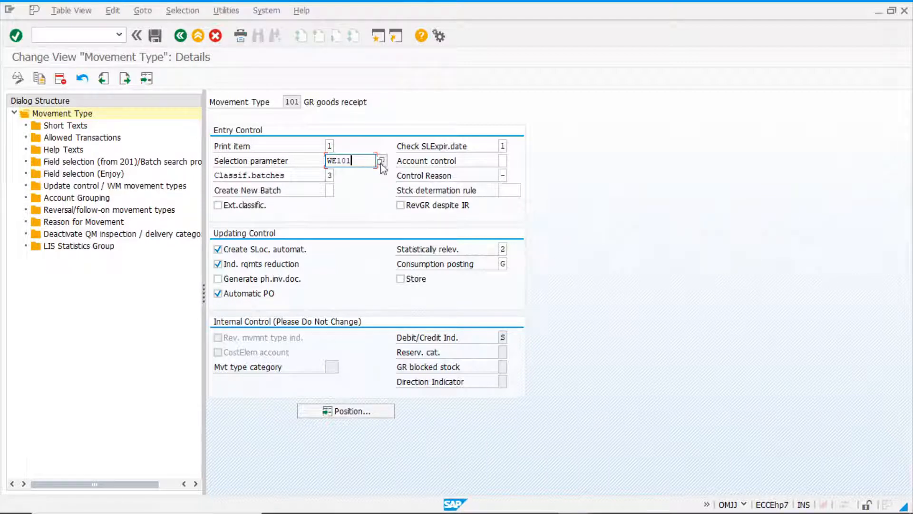
click(382, 162)
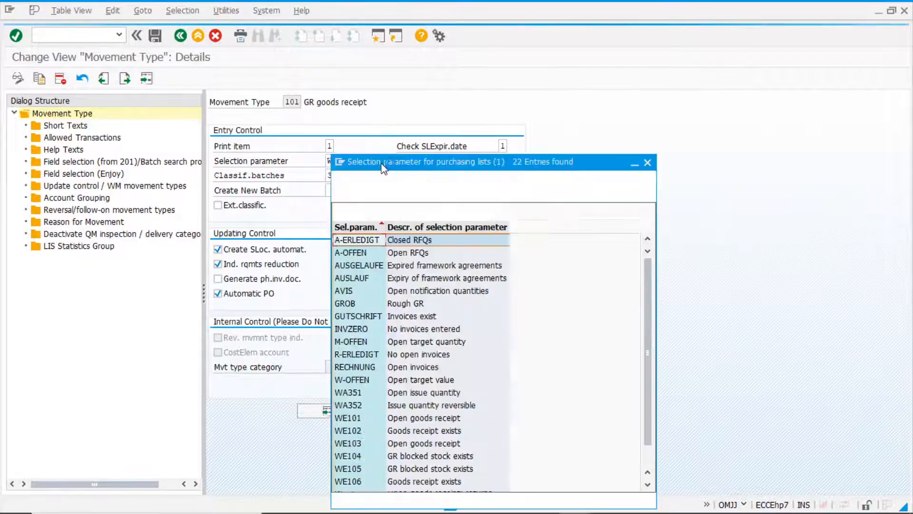
drag(381, 163, 468, 108)
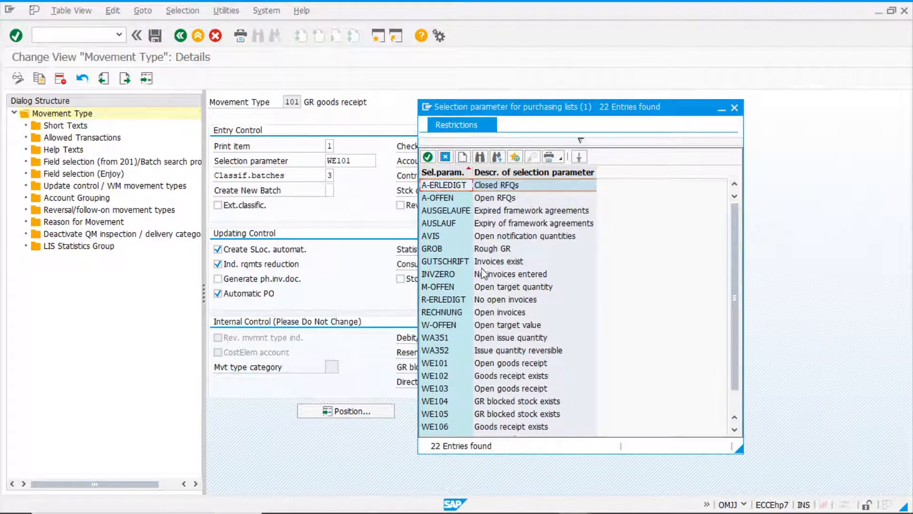
click(451, 366)
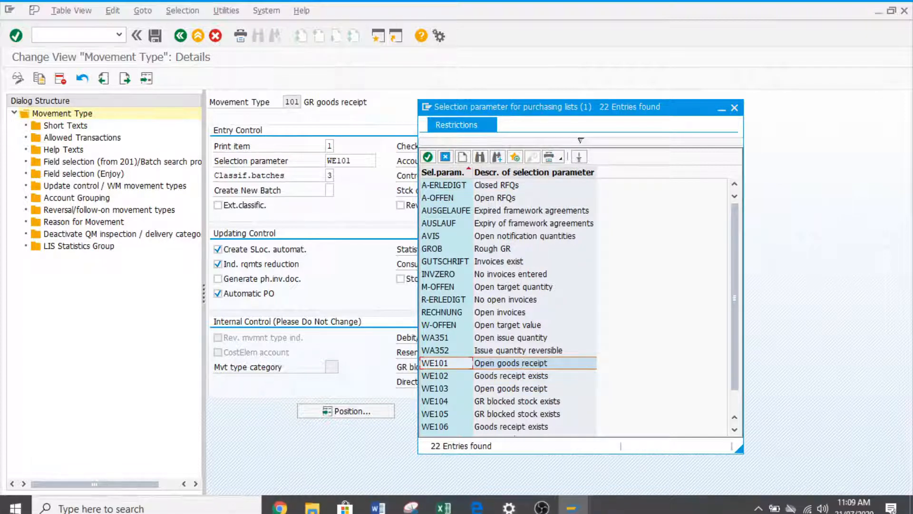
- Switch to a free SAP Easy Access session and start transaction ME2M
click(570, 508)
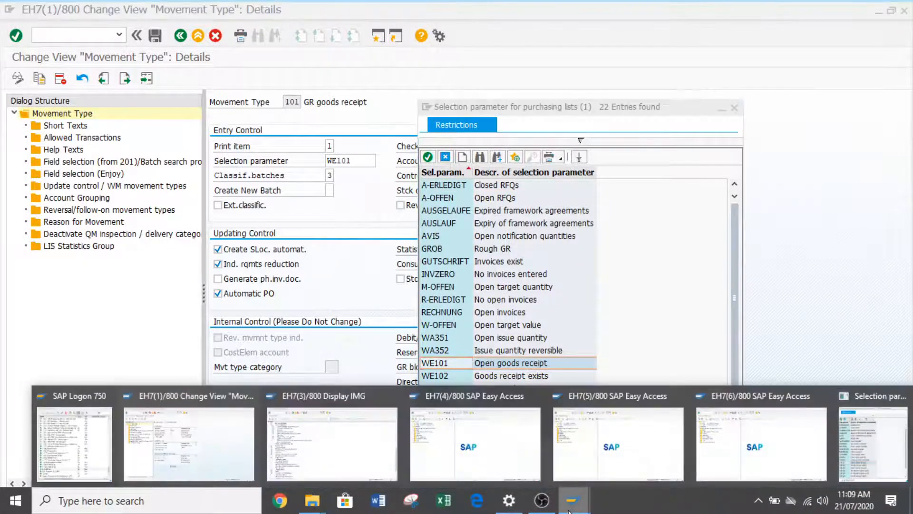
click(475, 442)
text(me)
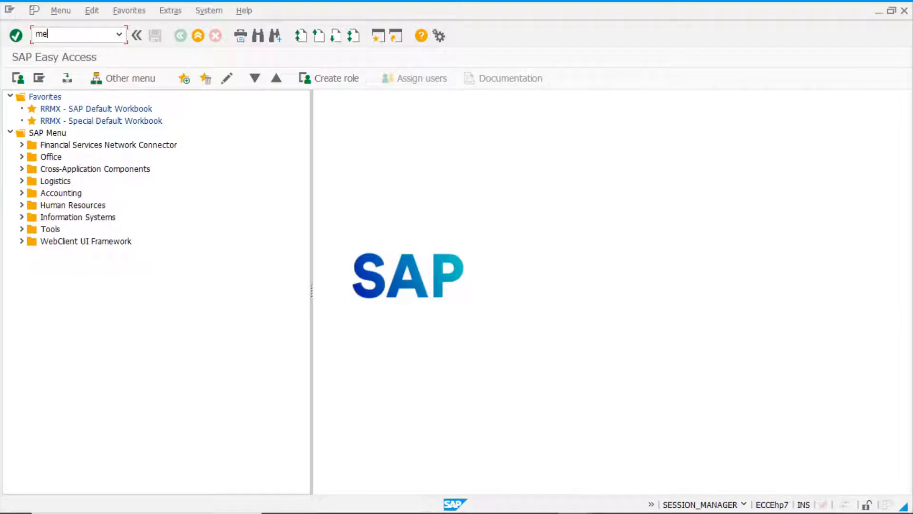
text(2m)
key(Return)
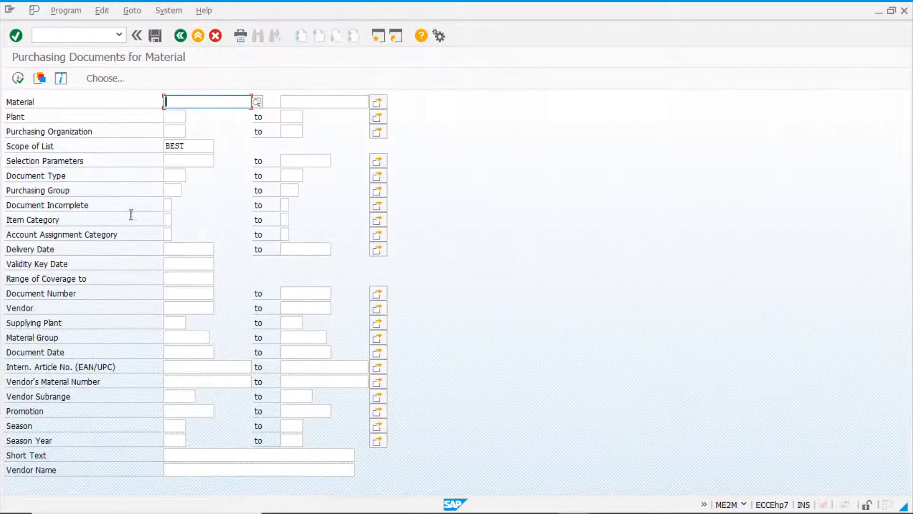
- Review the possible Selection Parameters values in ME2M, highlight WE101, and close the list without choosing one
click(225, 169)
click(222, 161)
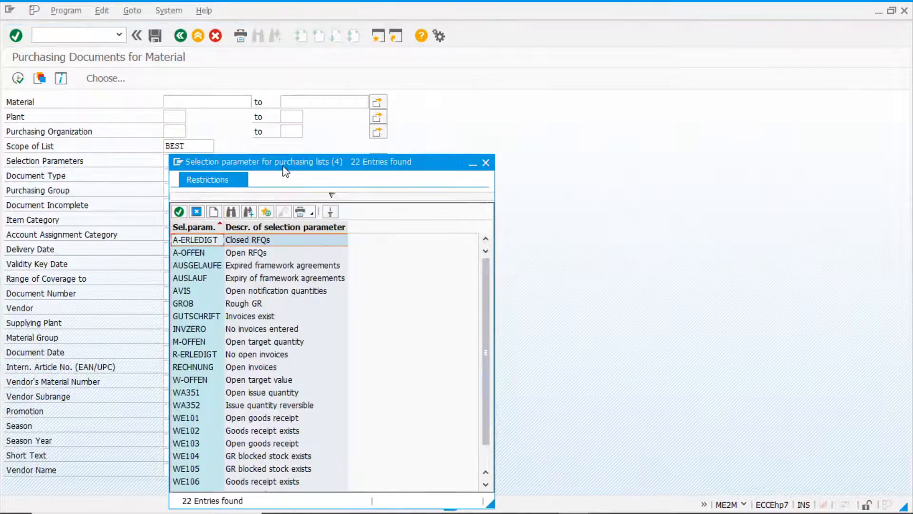
drag(310, 220, 390, 120)
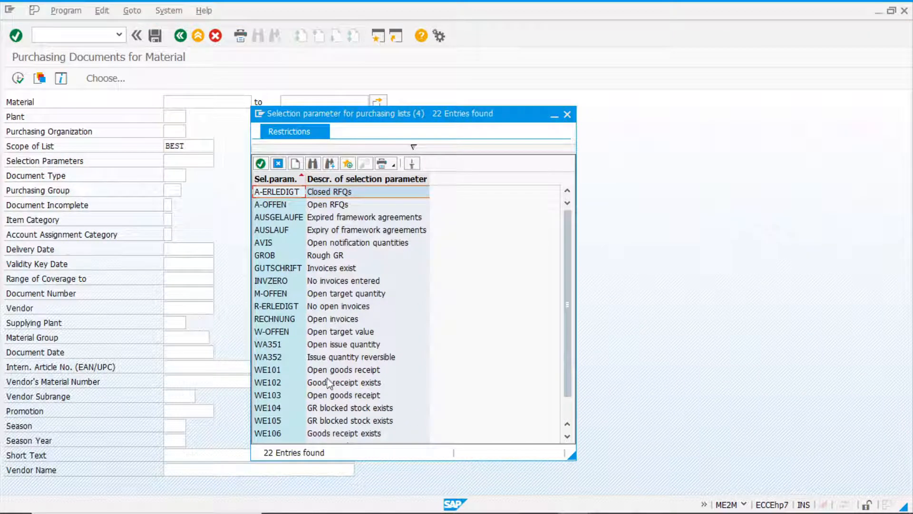
click(353, 371)
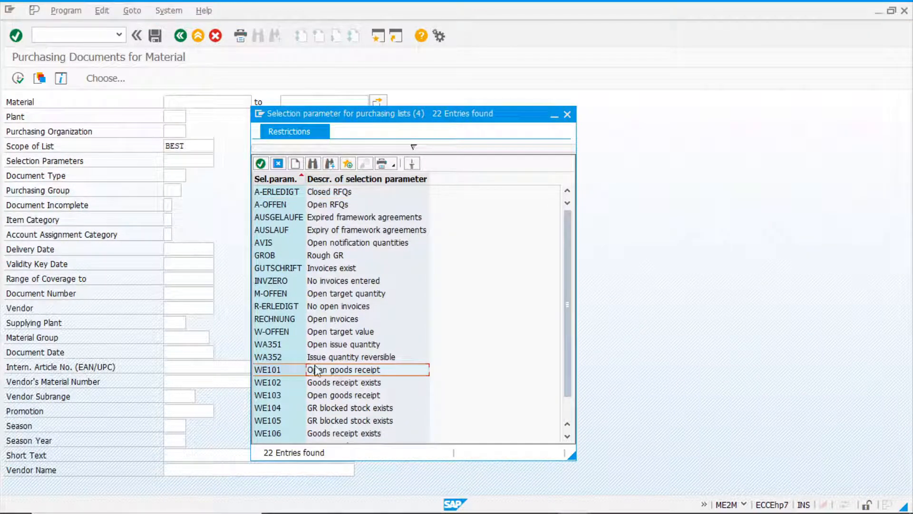
click(567, 116)
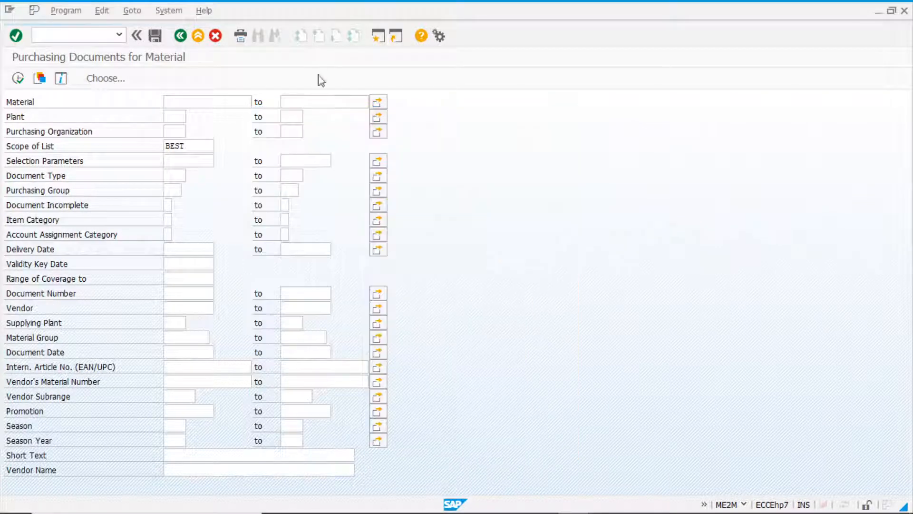
- Switch back to the session with the movement type 101 details and close its selection parameter list without choosing a value
click(184, 160)
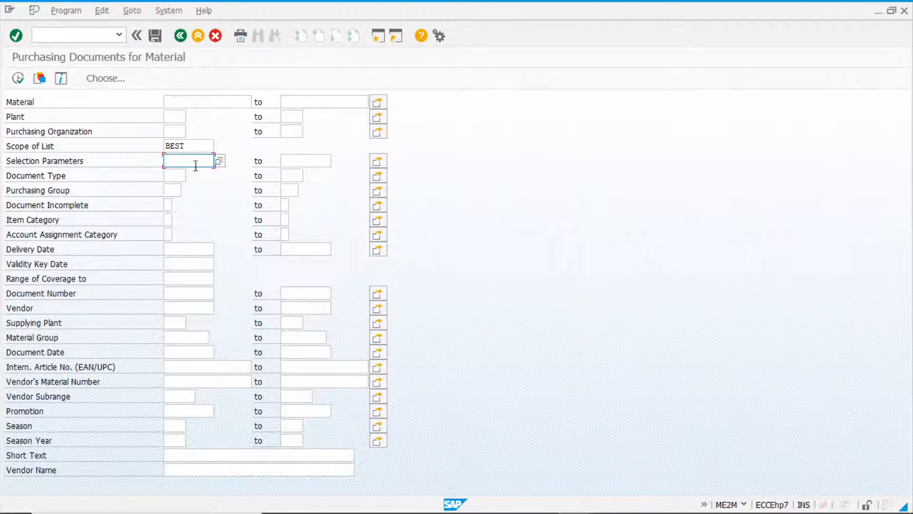
key(alt+Tab)
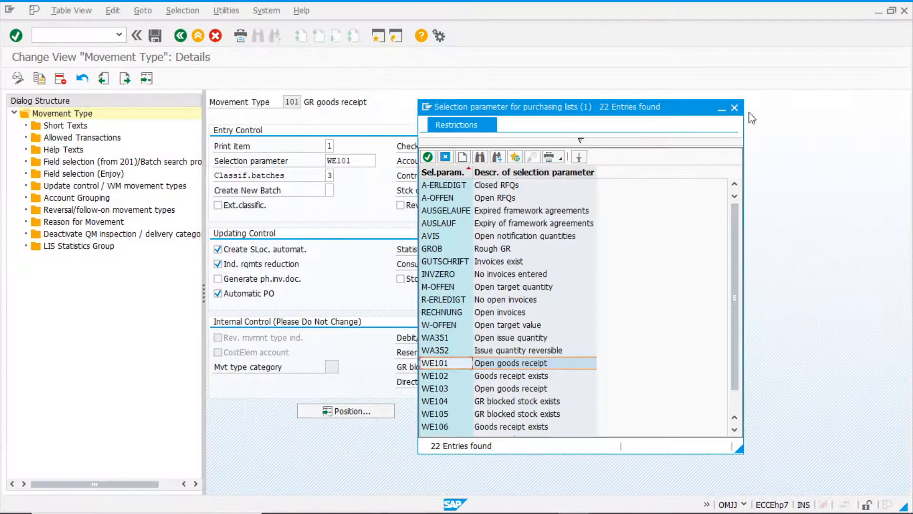
click(734, 107)
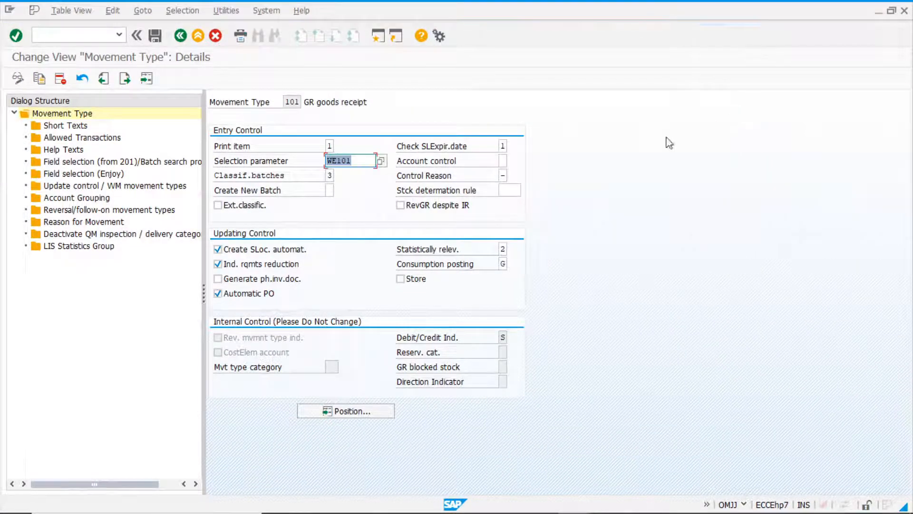
- Review the possible Account control values for movement type 101 and close the list without choosing one
click(504, 161)
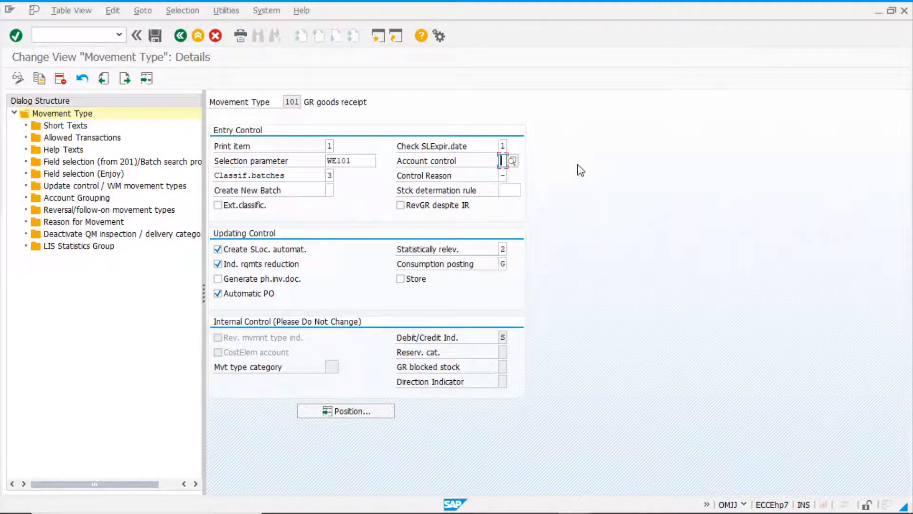
click(512, 161)
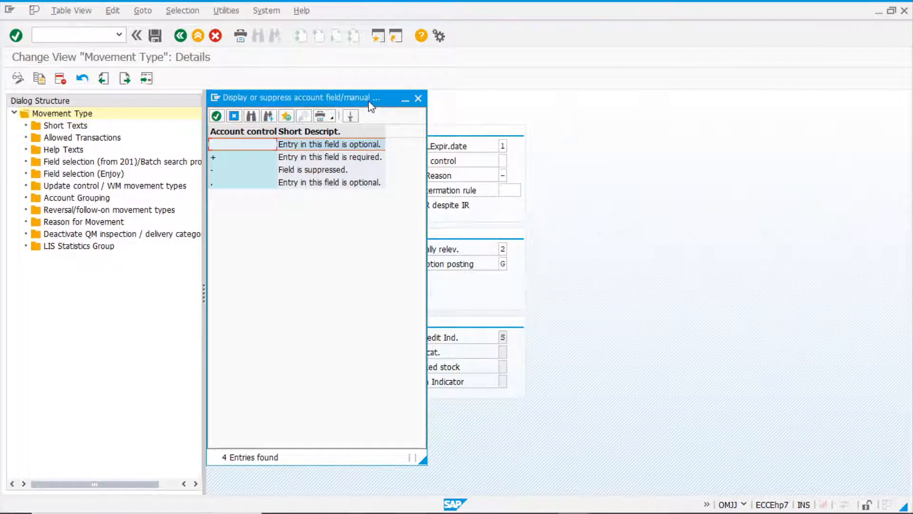
drag(369, 98, 748, 89)
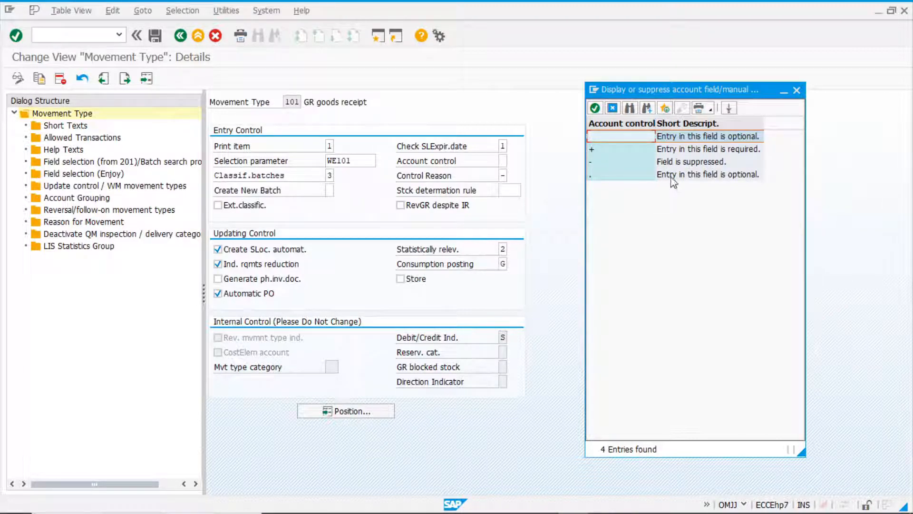
click(797, 90)
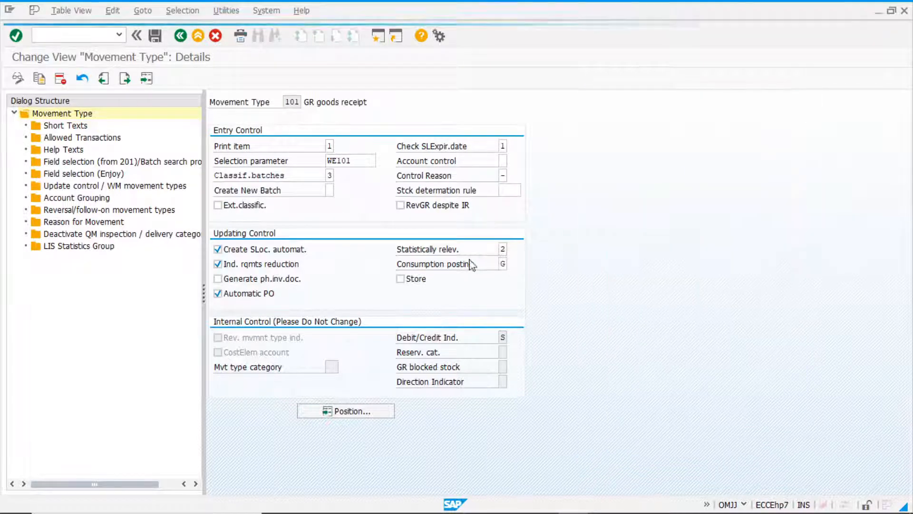
- Review the Classif.batches options for movement type 101, highlight option 3, and close the list without choosing one
click(329, 176)
click(339, 176)
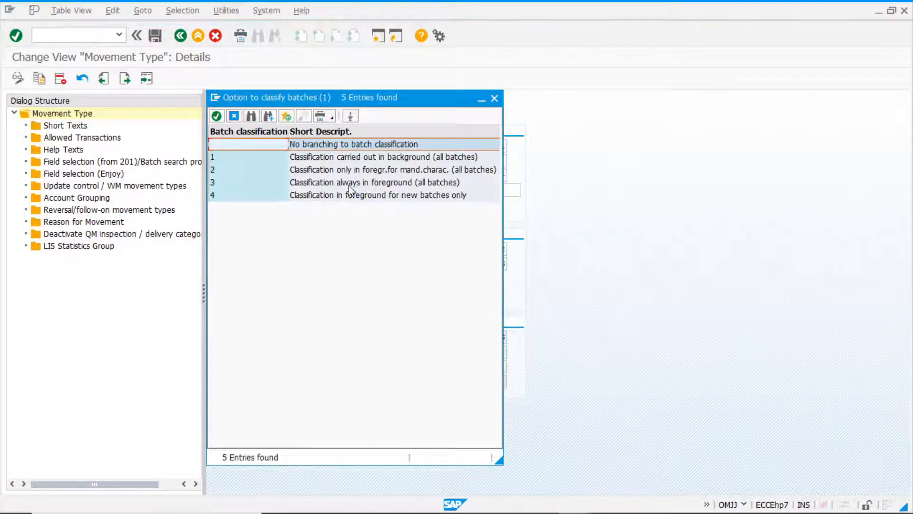
click(349, 185)
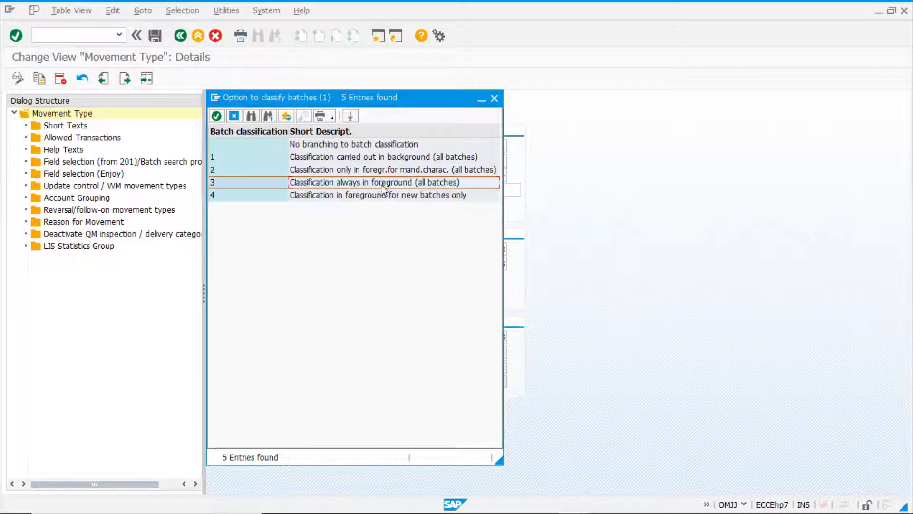
click(494, 98)
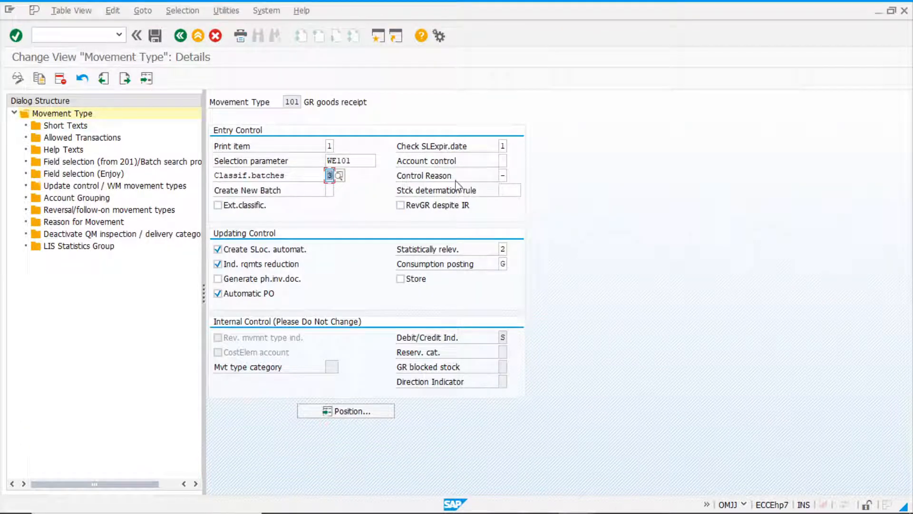
- Review the possible Control Reason values for movement type 101 and close the list without choosing one
click(503, 175)
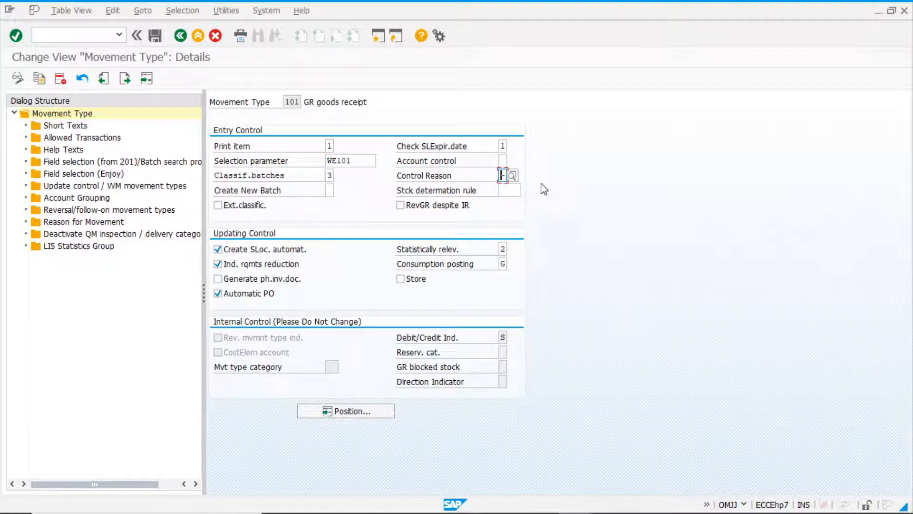
click(511, 176)
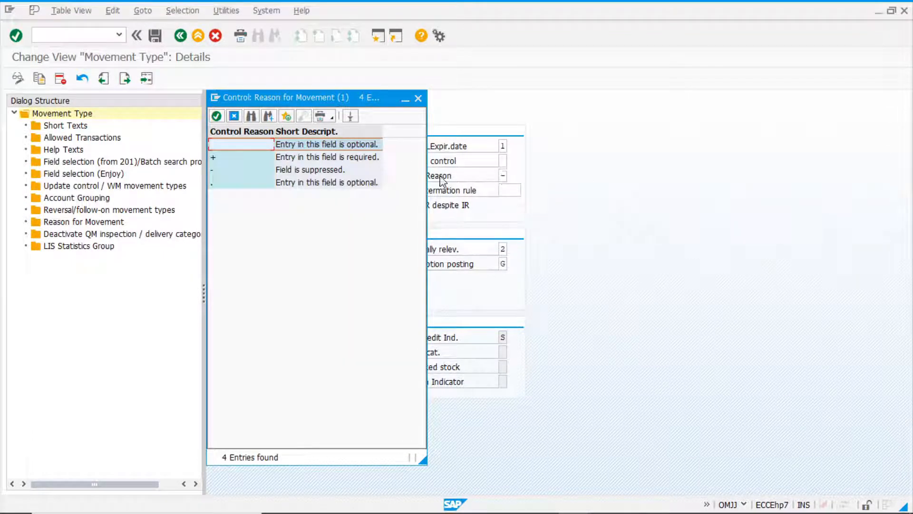
click(418, 99)
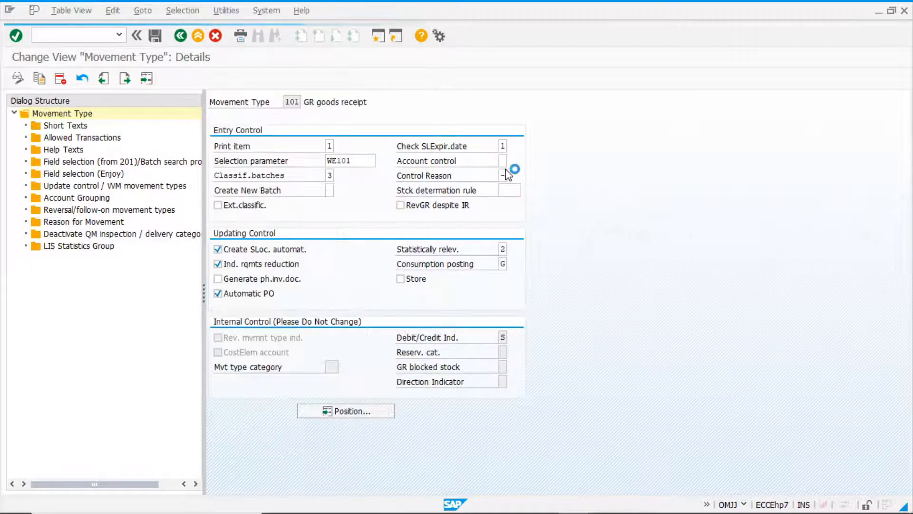
- Review the Consumption posting options for movement type 101, highlight G, and close the list without choosing one
click(513, 189)
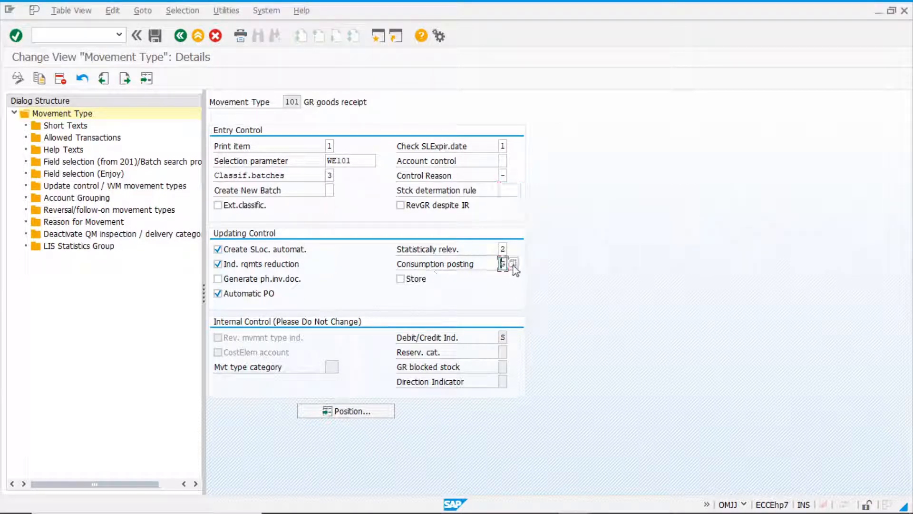
key(F4)
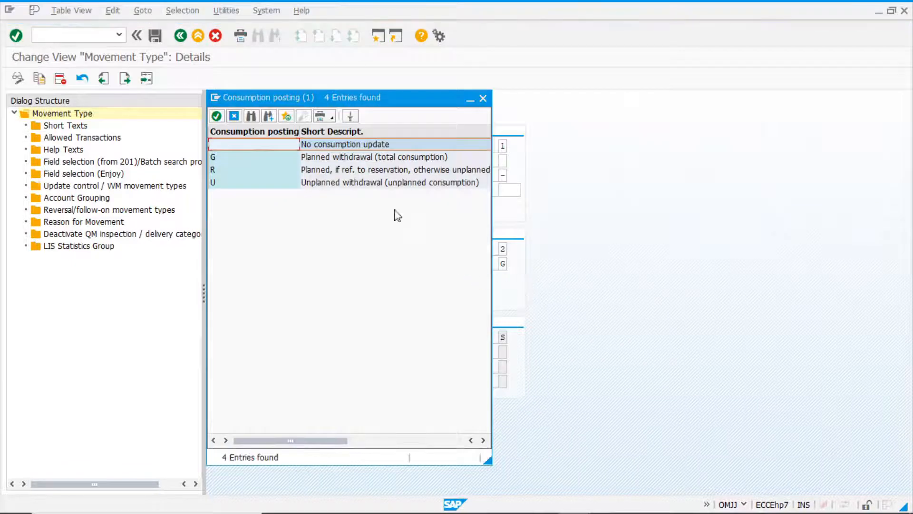
drag(397, 91, 650, 61)
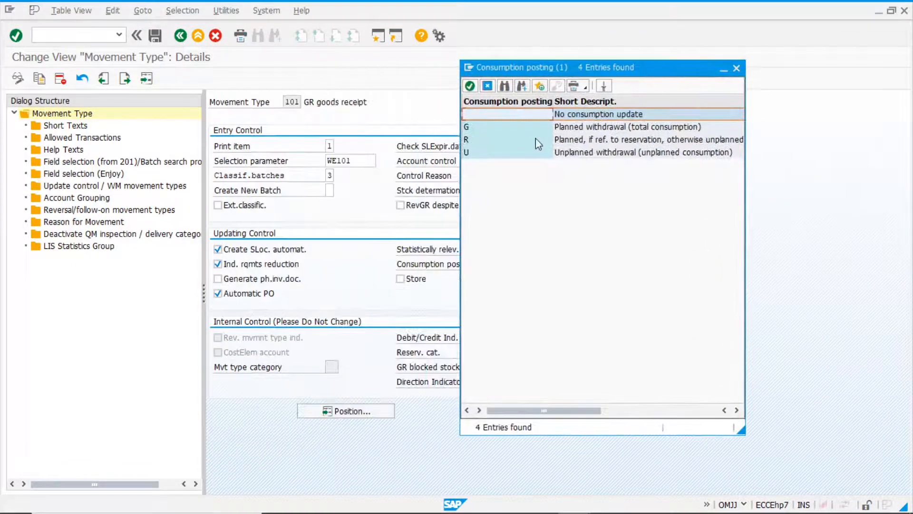
click(592, 127)
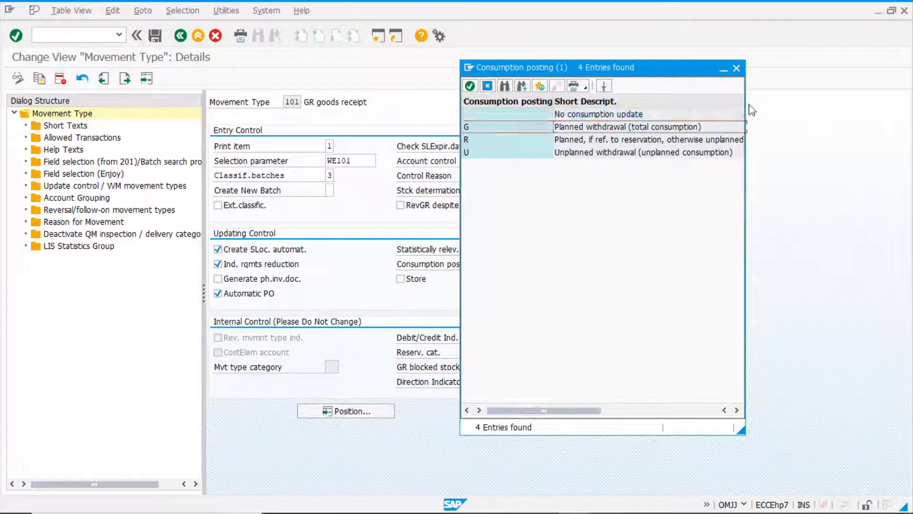
click(736, 68)
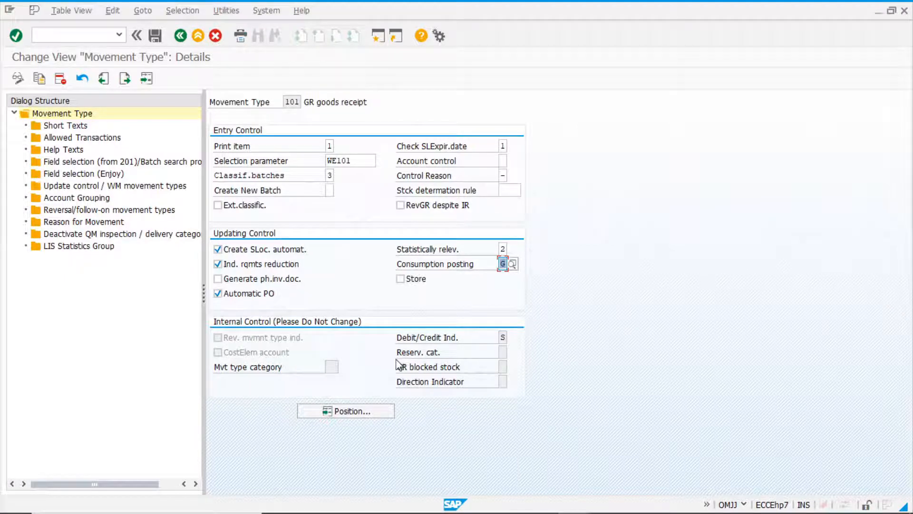
- Display the short texts of movement type 101 and review the possible special stock indicators for the first entry
click(75, 126)
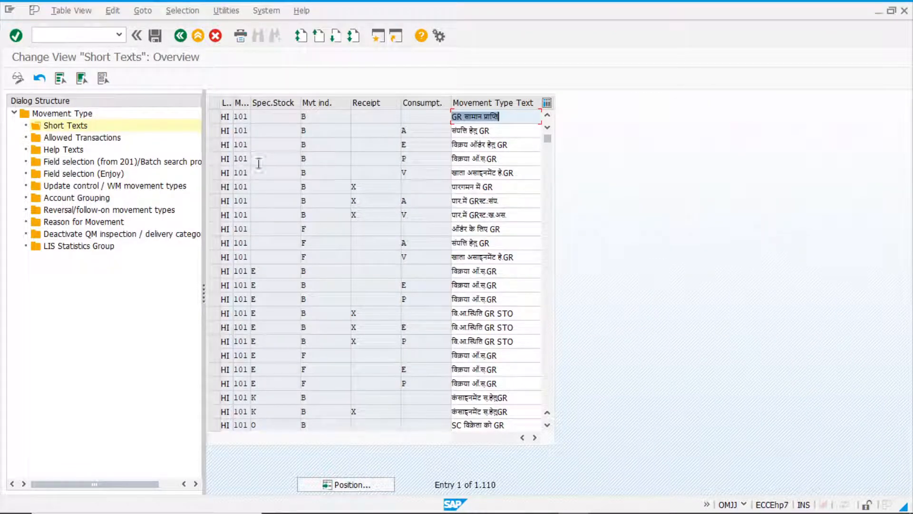
click(272, 117)
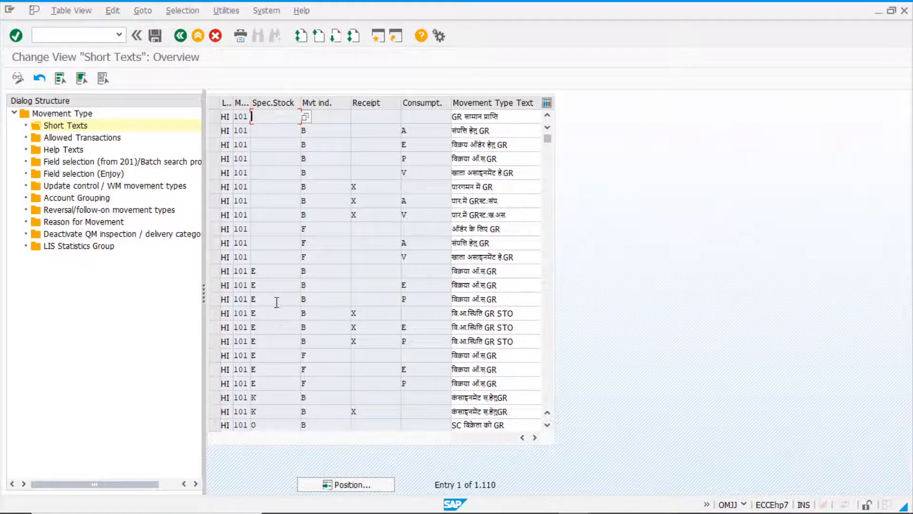
click(305, 117)
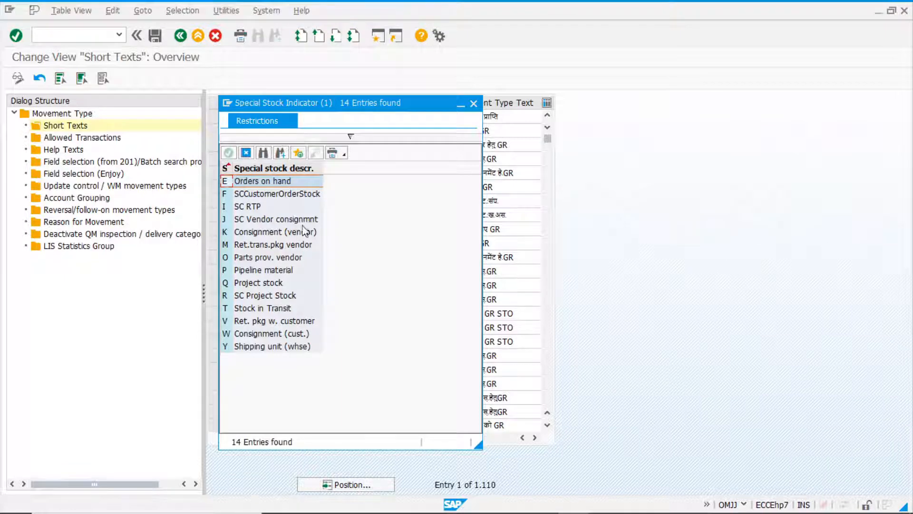
click(473, 103)
- Review the Movement Indicator options for the first short text entry, highlight B and F, and close the list without choosing one
click(333, 117)
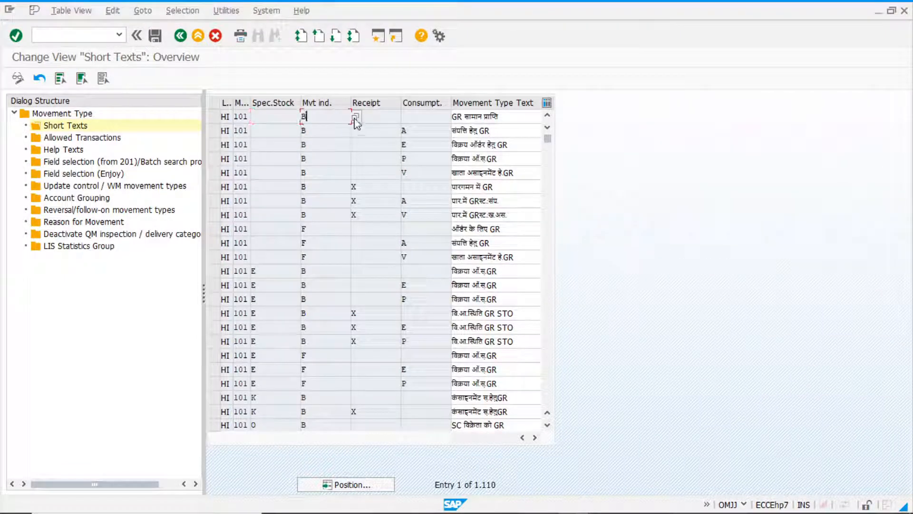
click(356, 117)
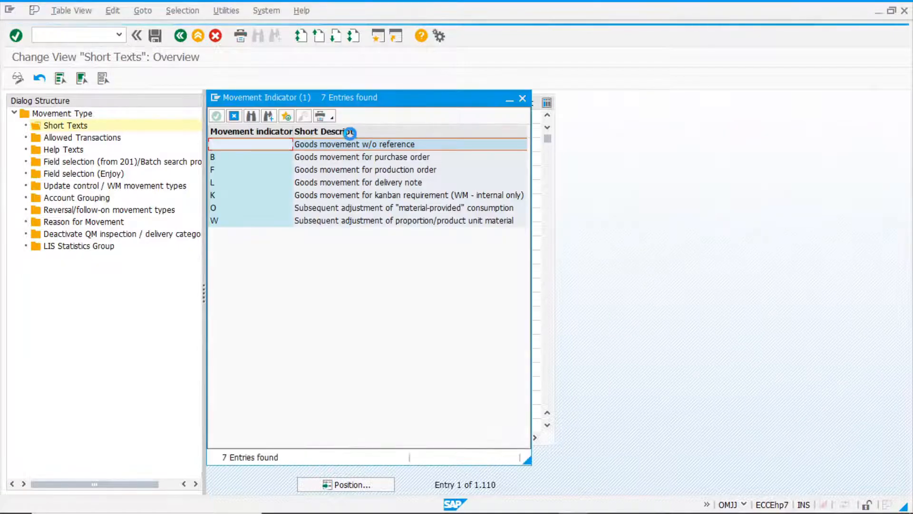
click(338, 161)
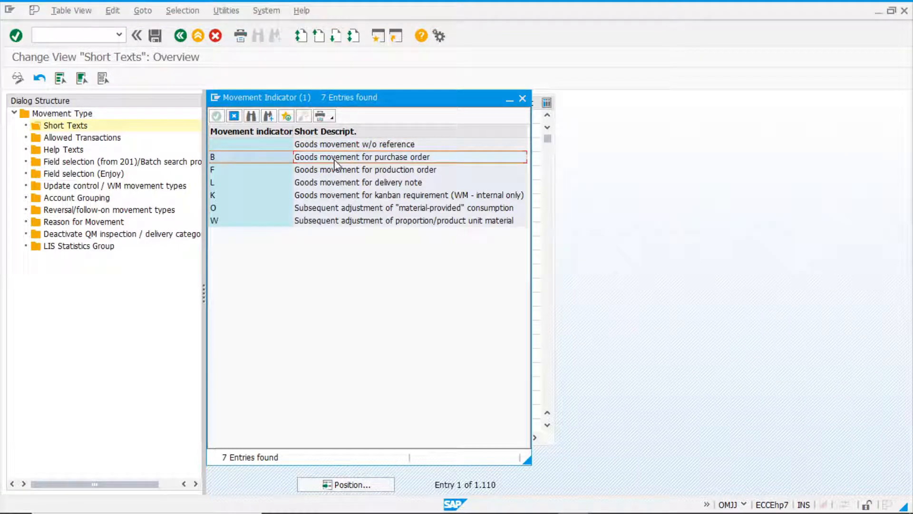
click(330, 170)
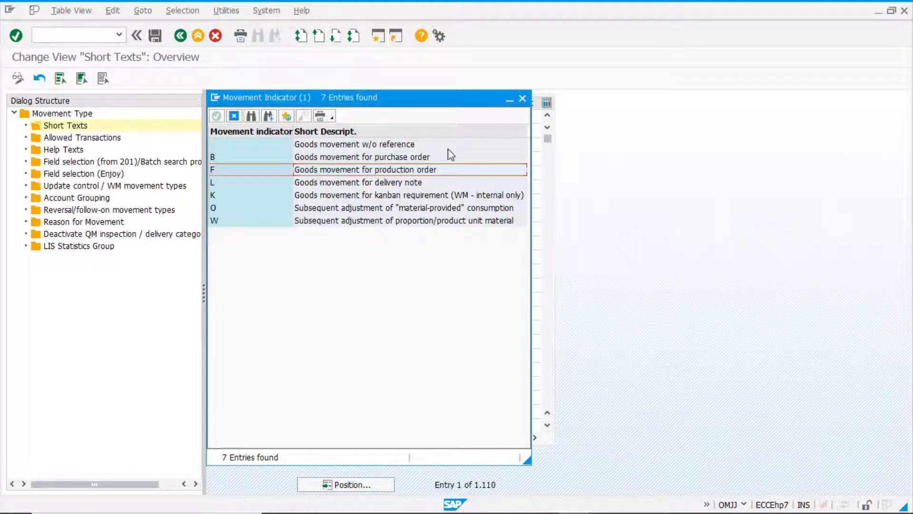
click(523, 98)
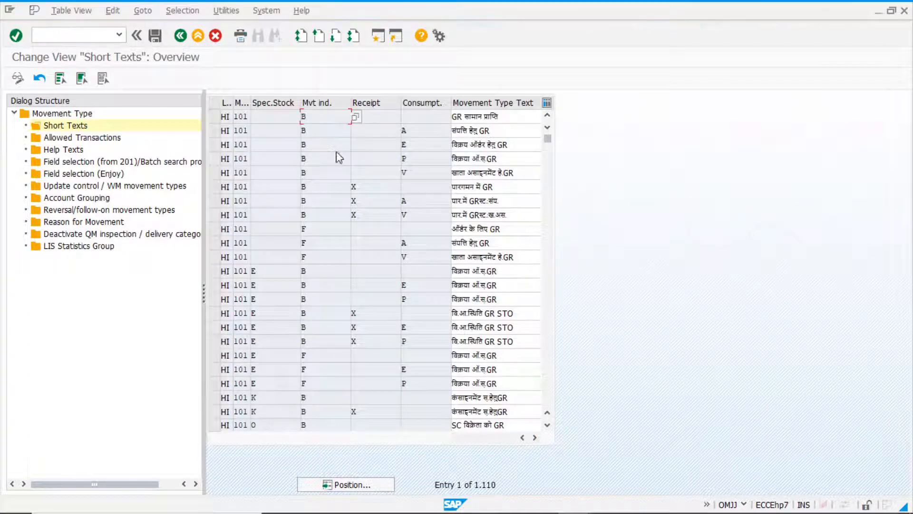
- Check the Receipt column, review the Consumption Posting options for the first entry, highlight V and A, and close the list without choosing one
click(375, 130)
click(369, 185)
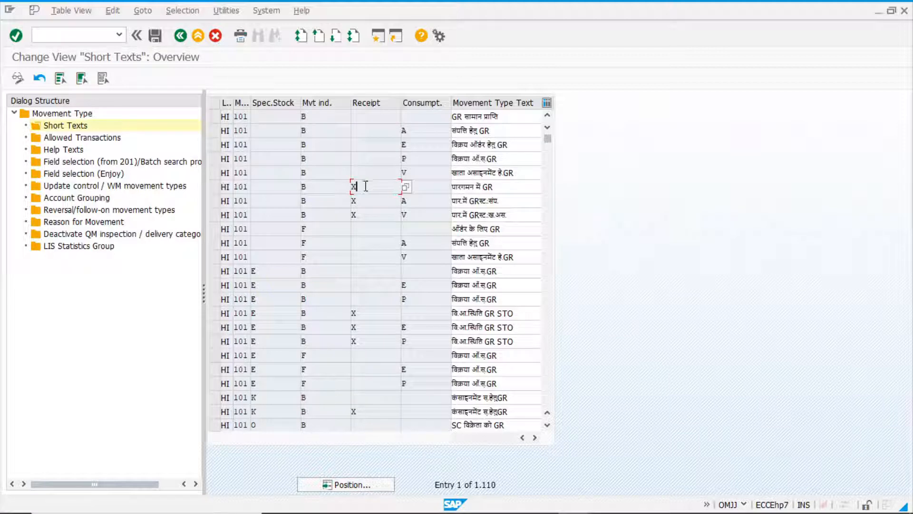
click(425, 131)
click(427, 120)
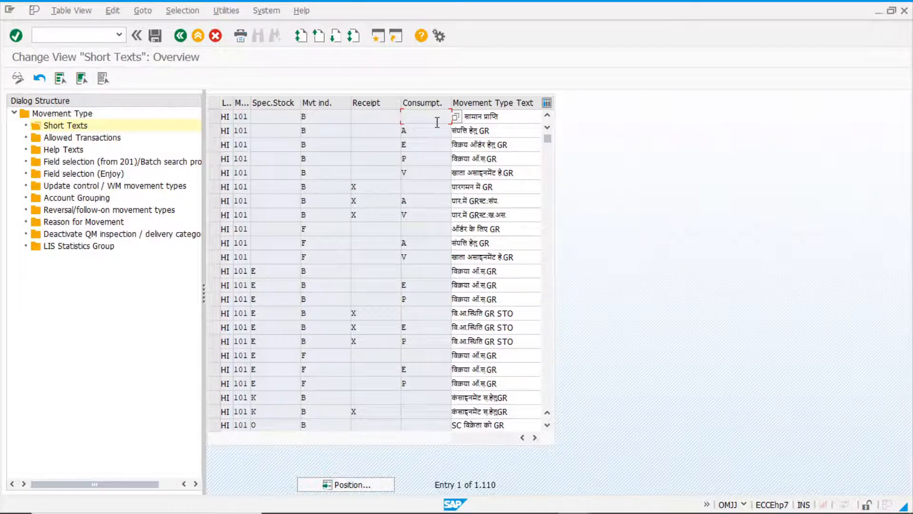
click(453, 116)
text(GR)
key(Return)
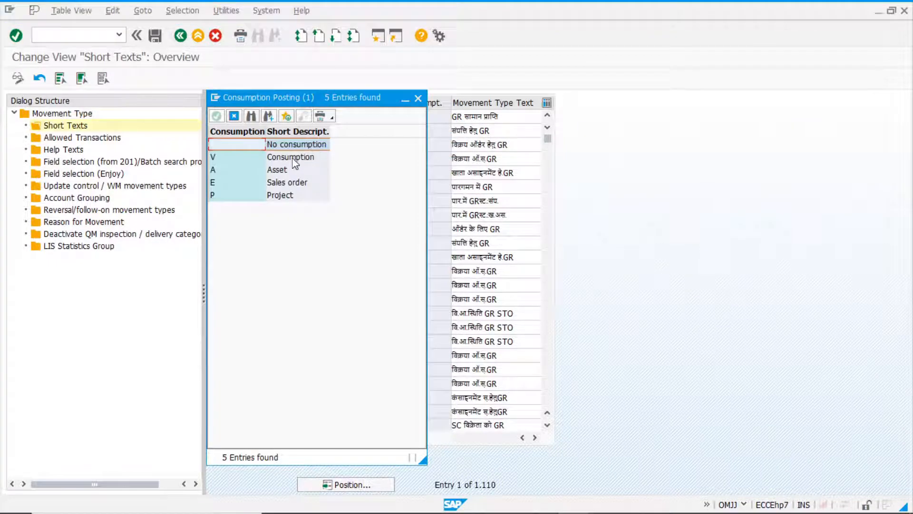
click(295, 160)
click(277, 173)
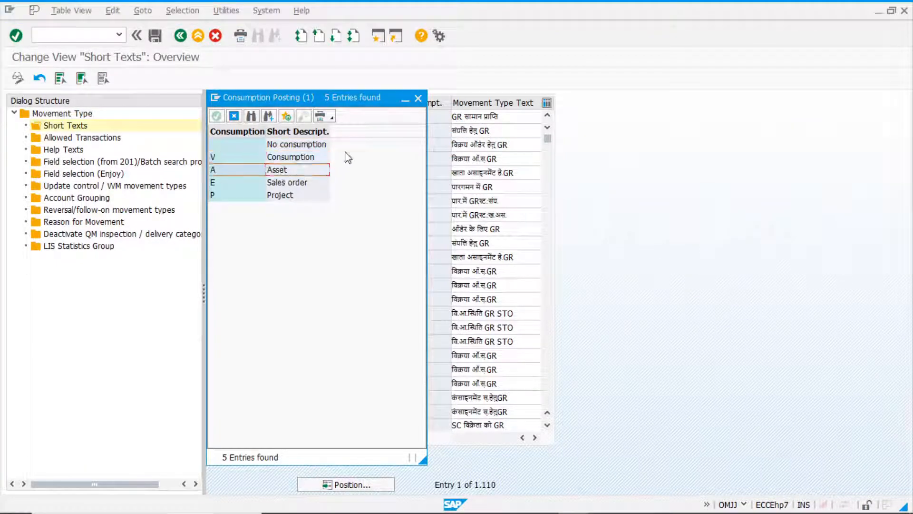
click(418, 99)
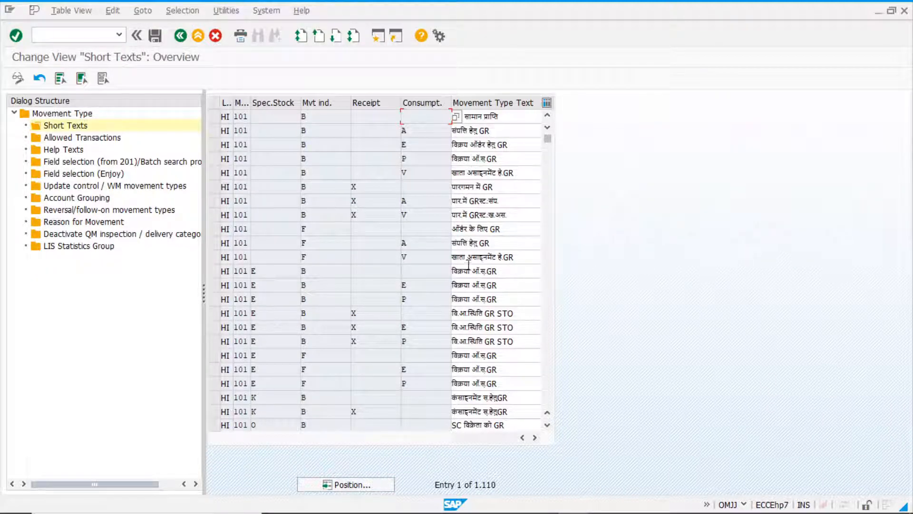
- Position the short texts list at language en and movement type 101, and examine the first entry's movement type text
click(362, 485)
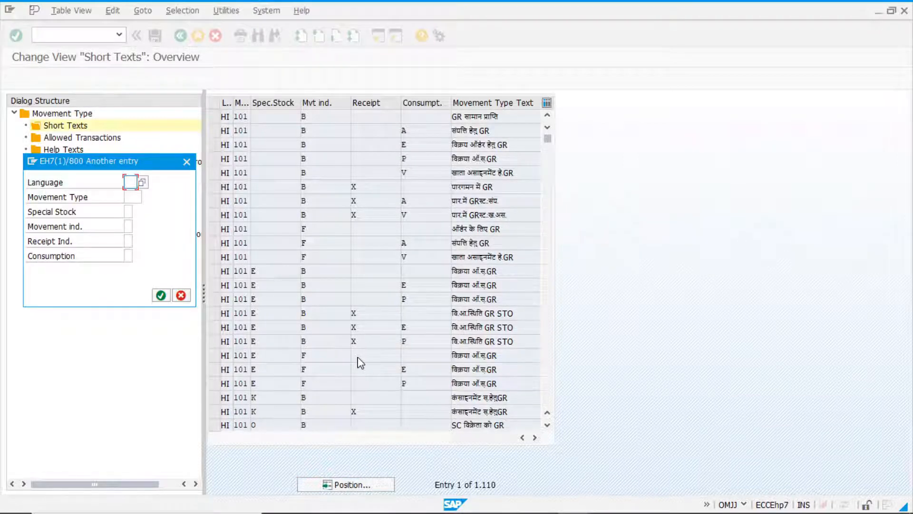
text(en)
text(101)
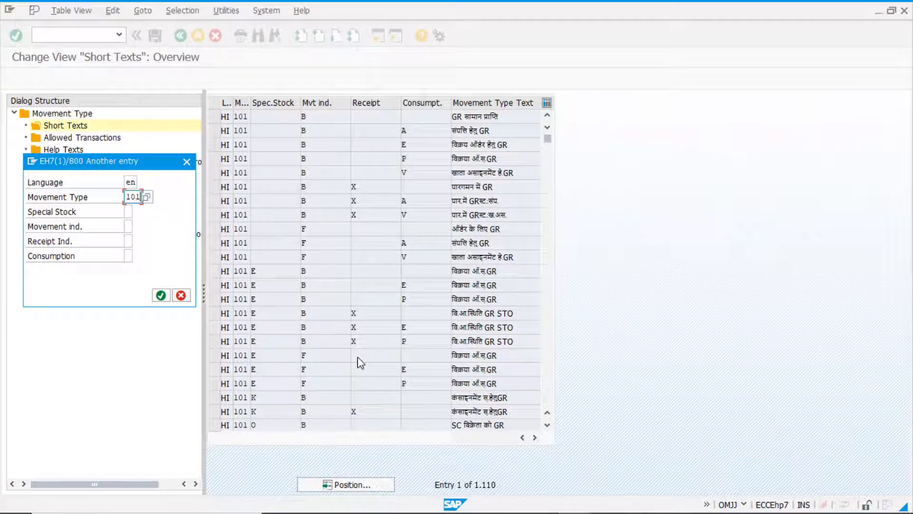
key(Return)
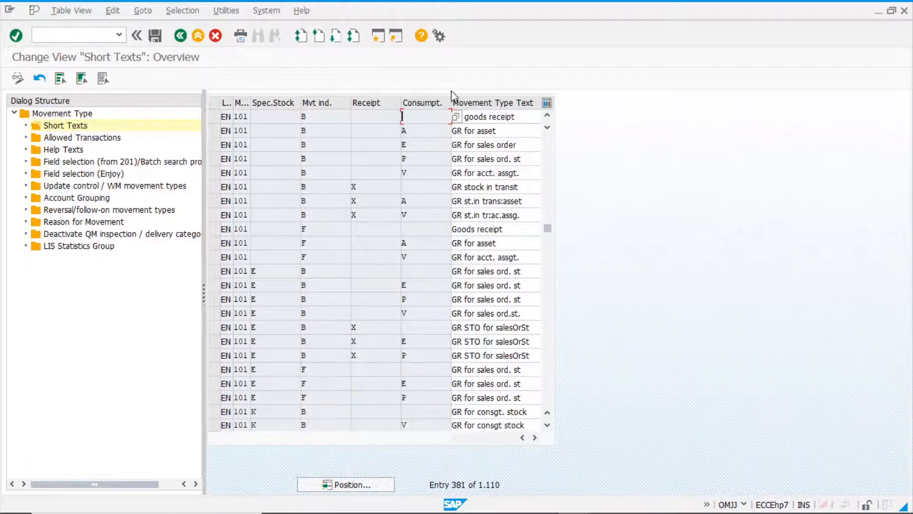
click(526, 116)
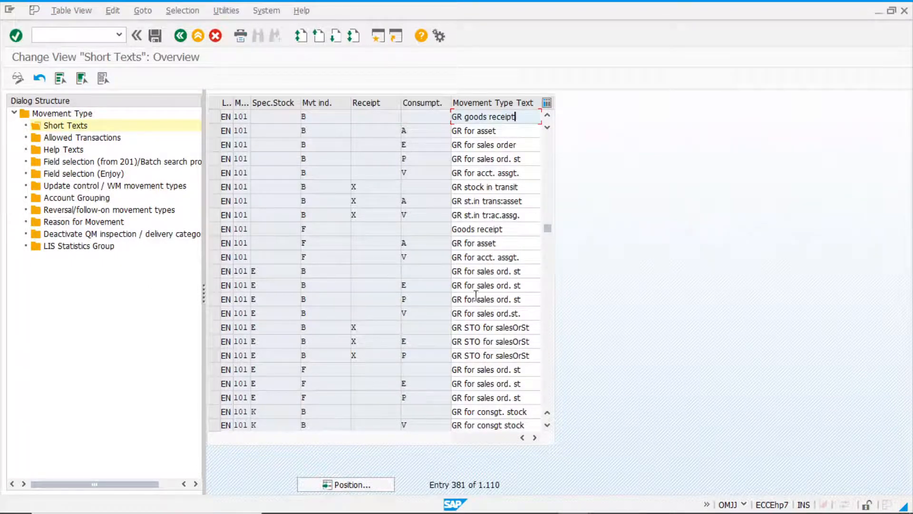
- Display the allowed transactions of movement type 101, position the list at migo, and examine the MIGO and ML81N entries
double_click(95, 138)
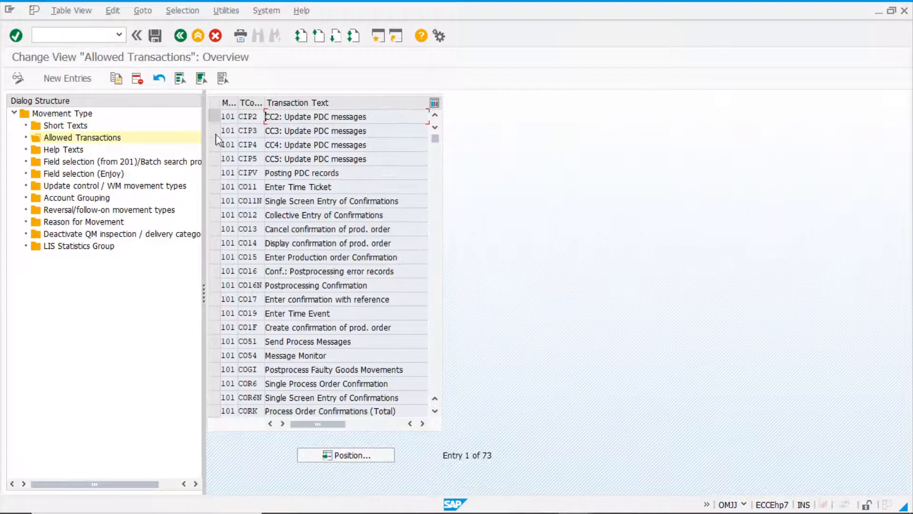
click(338, 454)
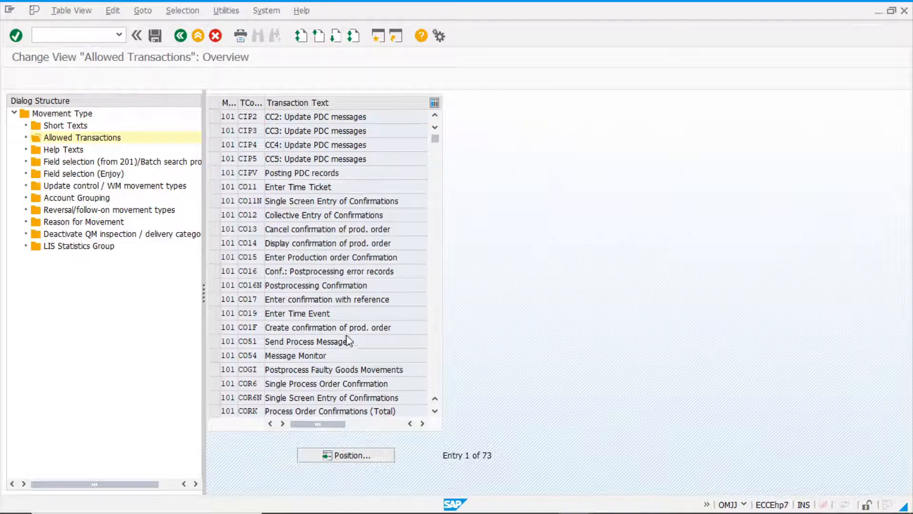
text(migo)
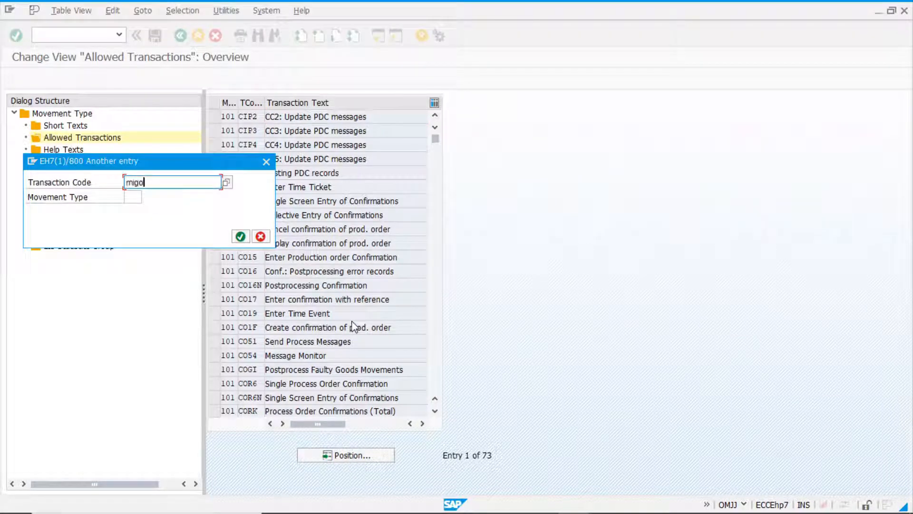
key(Return)
click(361, 119)
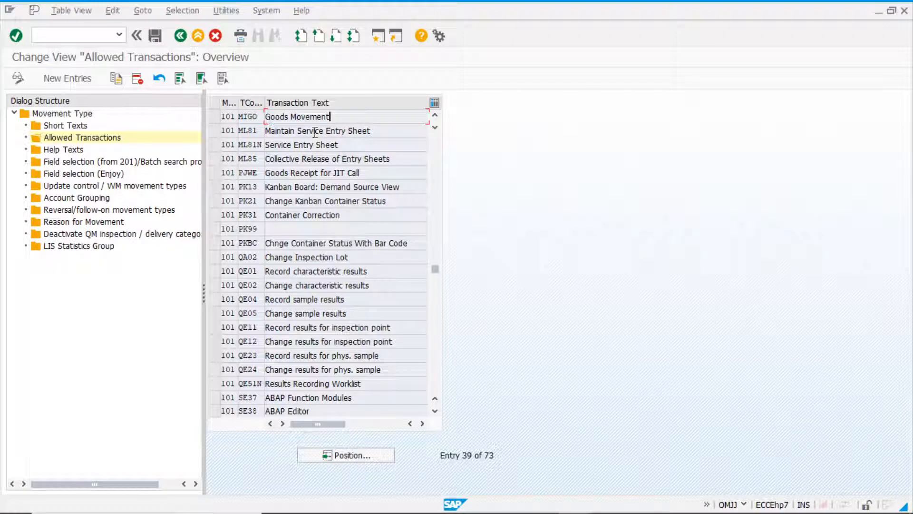
drag(369, 145, 250, 146)
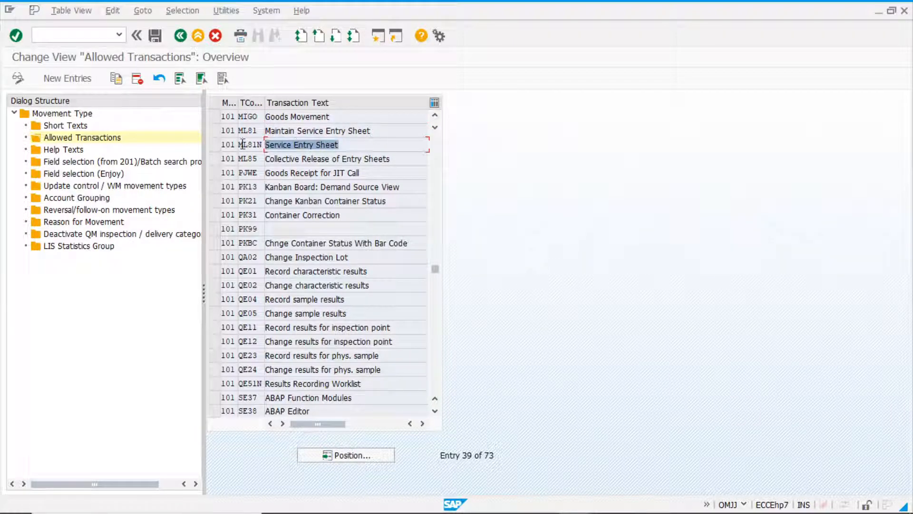
- Display the help texts of movement type 101, position the list at language en and transaction code migo, and examine that entry's text
click(69, 151)
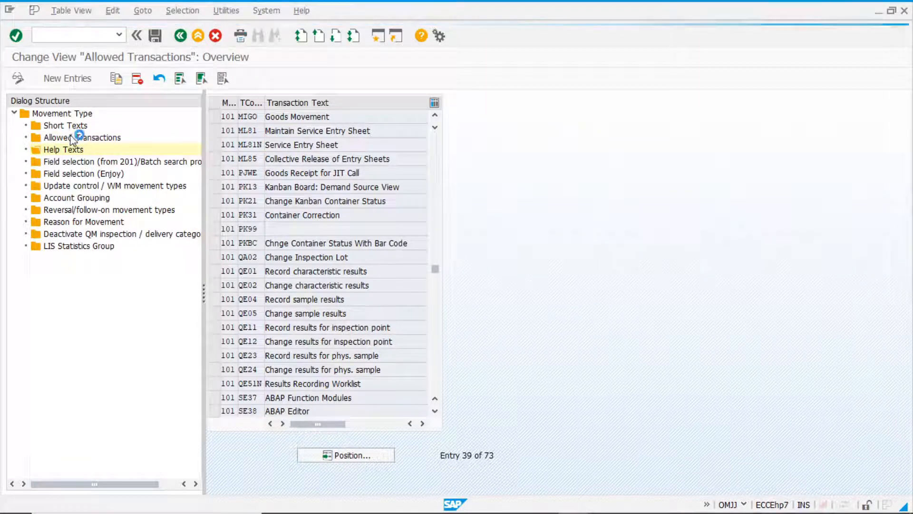
double_click(76, 150)
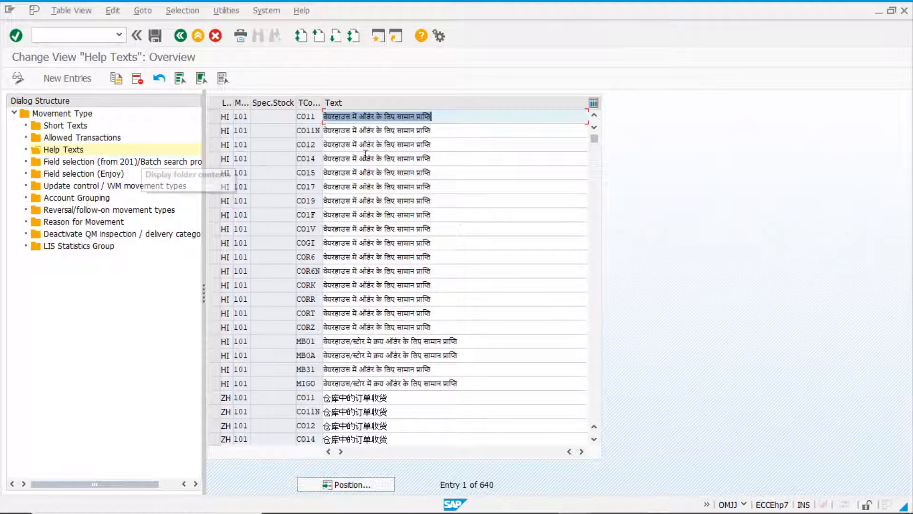
click(378, 489)
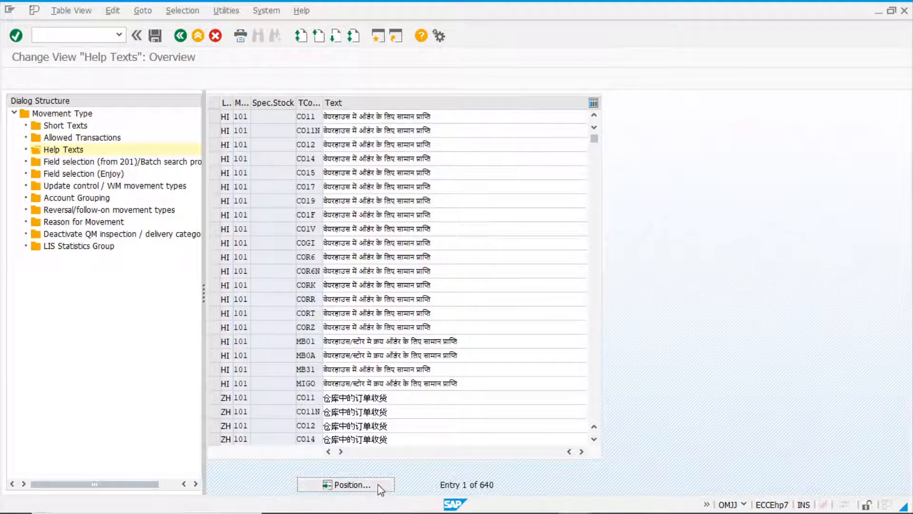
text(en)
key(Tab)
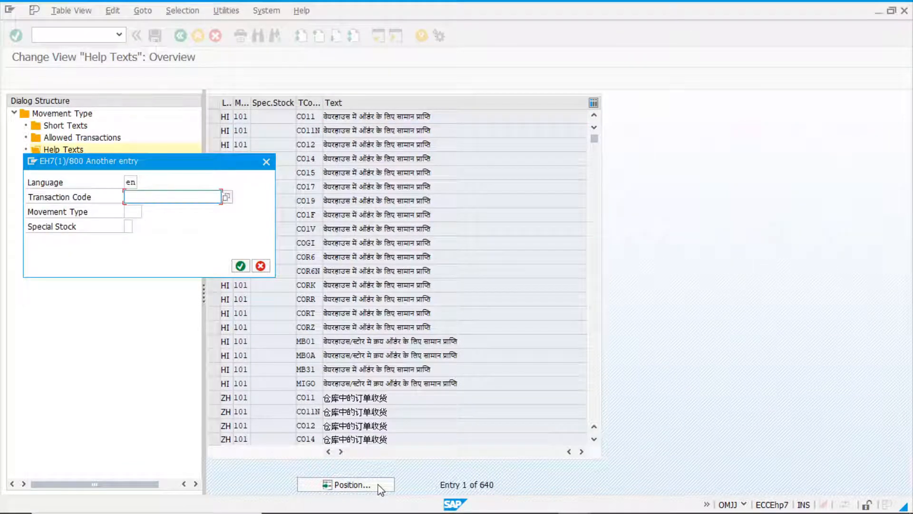
text(migo)
key(Return)
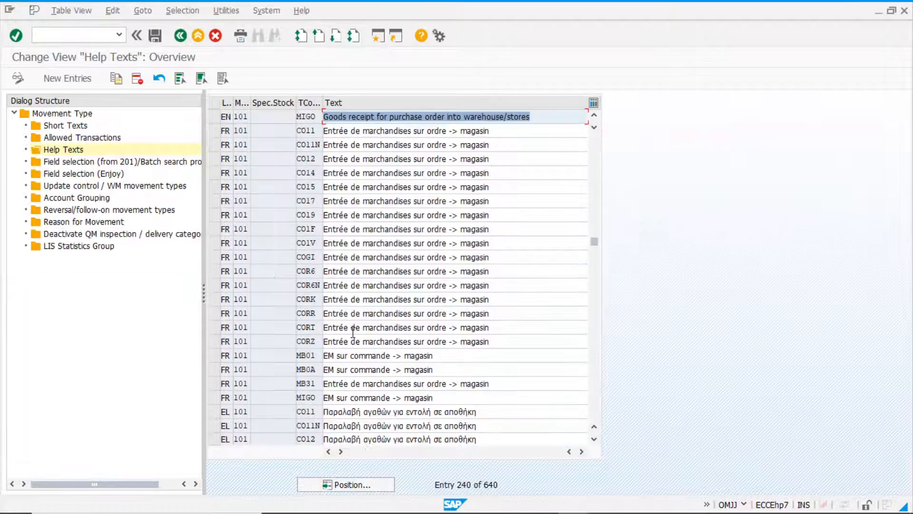
click(557, 117)
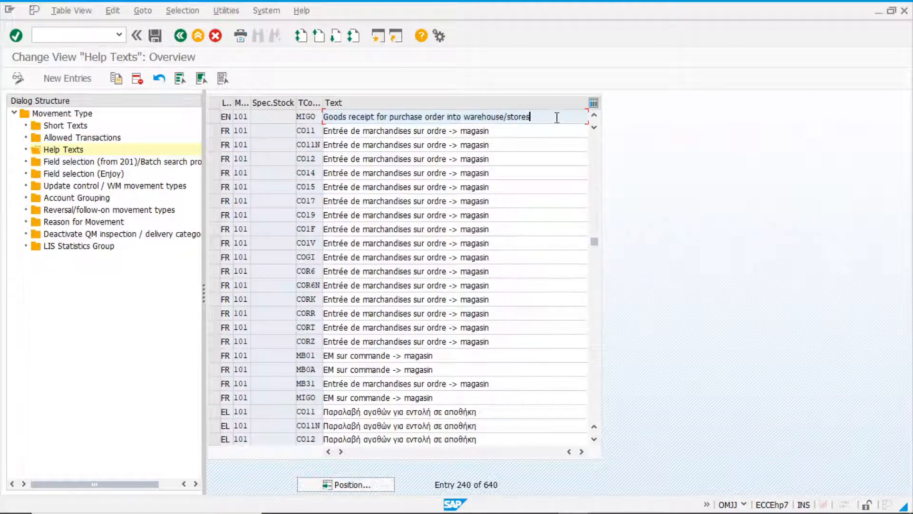
mouse_move(555, 116)
mouse_down()
mouse_move(280, 114)
mouse_move(557, 115)
mouse_up()
- Examine the batch search procedure of movement type 101 and display its Field selection (Enjoy) settings
double_click(81, 163)
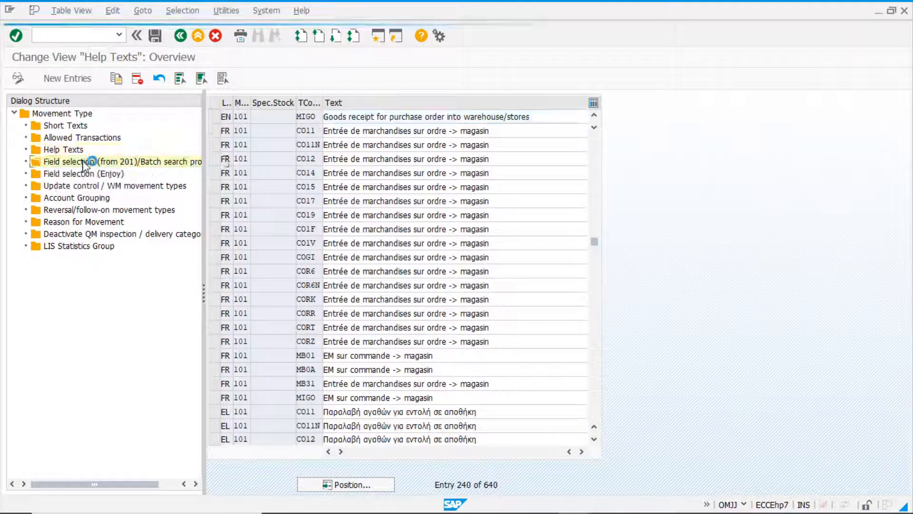
click(478, 116)
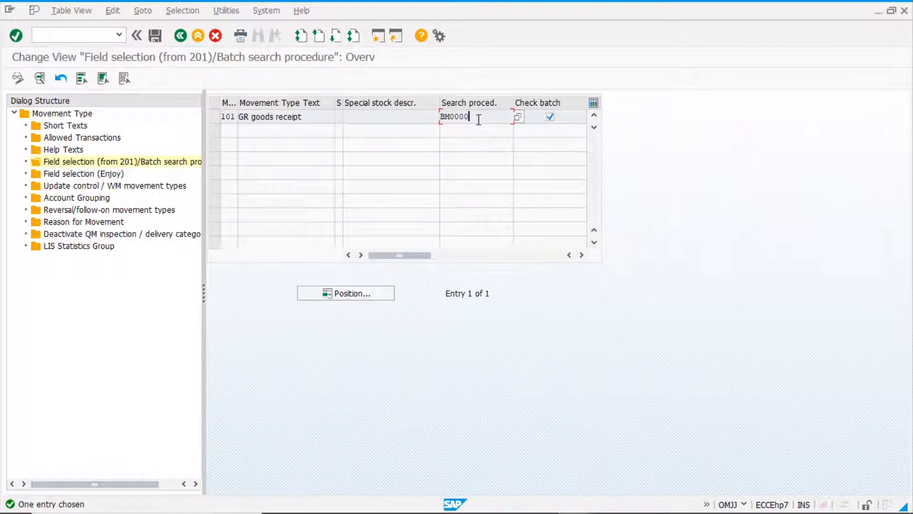
click(103, 174)
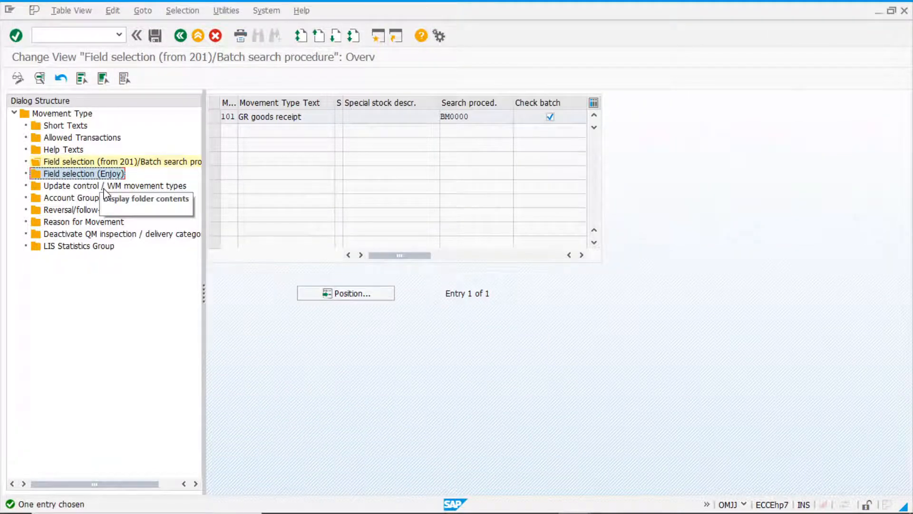
double_click(78, 177)
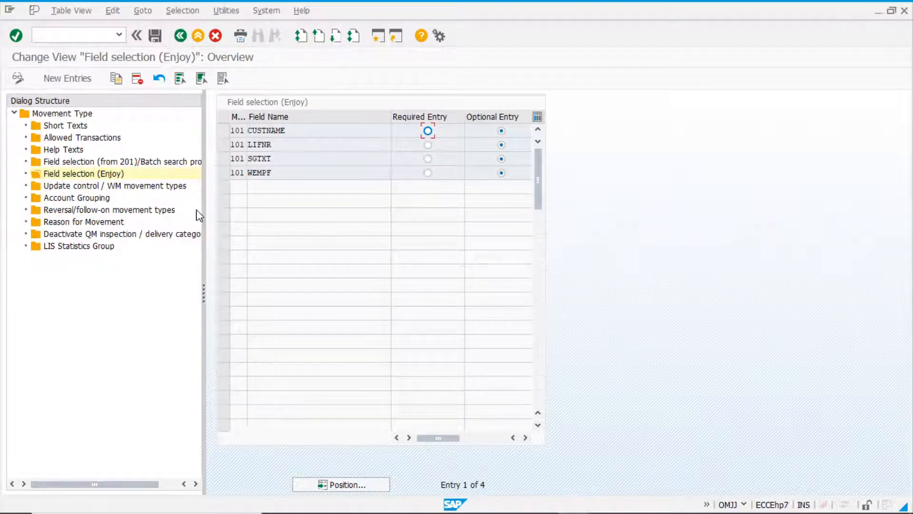
- Display the account grouping of movement type 101 and look through its entries down to the end of the list
click(82, 203)
double_click(81, 203)
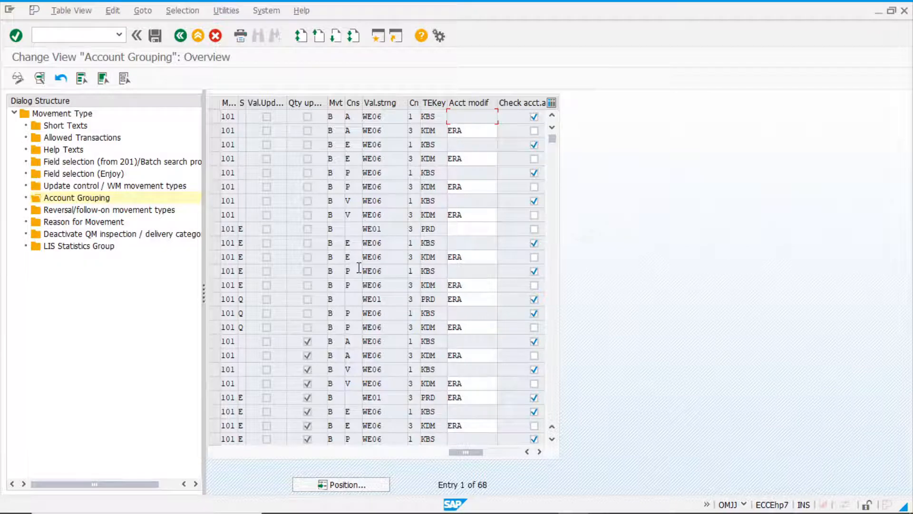
click(552, 391)
click(552, 392)
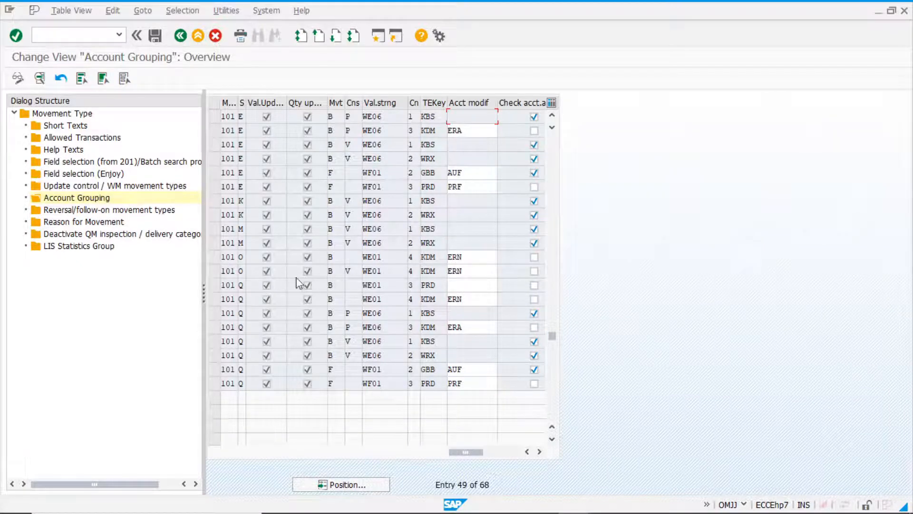
- Display the reversal/follow-on movement types of 101 and examine the type of posting for Return Delivery, Reversal and Reversal (Detail)
click(100, 210)
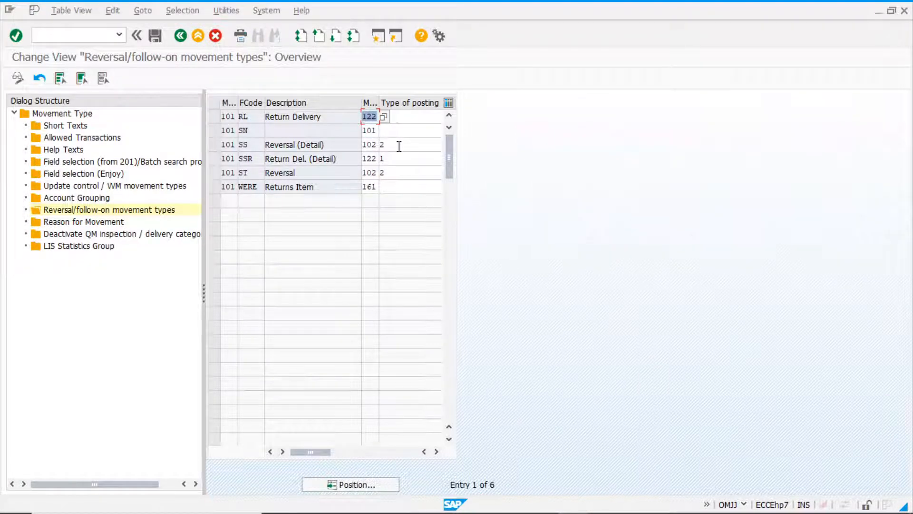
click(369, 117)
click(414, 117)
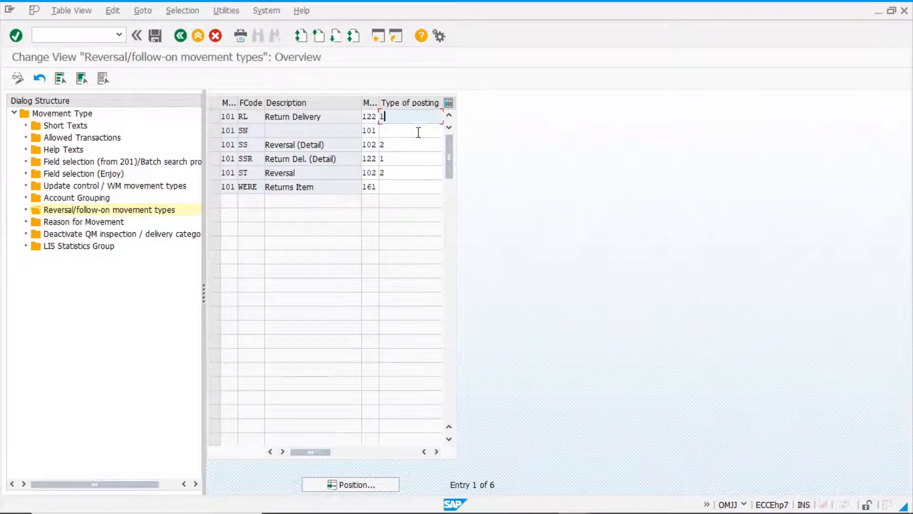
text(1)
click(399, 173)
click(396, 146)
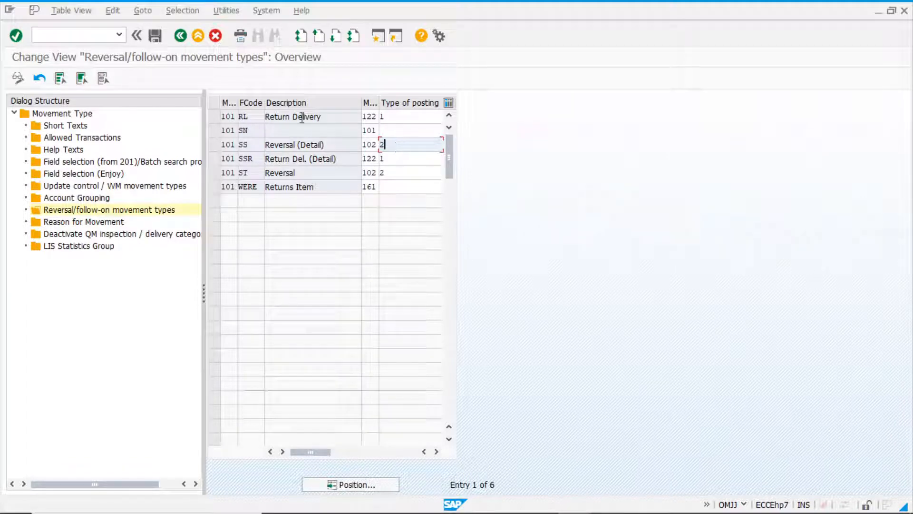
click(404, 116)
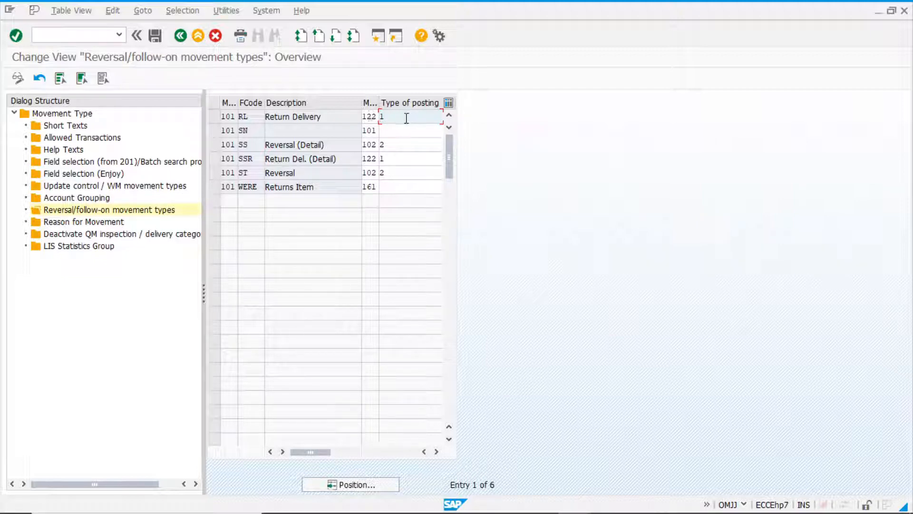
- Display the reasons for movement defined for movement type 101 and return to the movement type overview
click(93, 223)
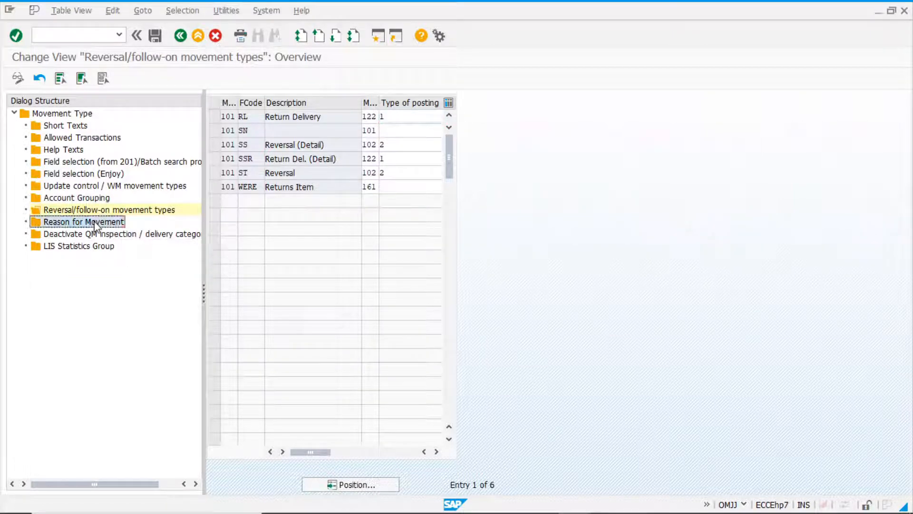
double_click(93, 223)
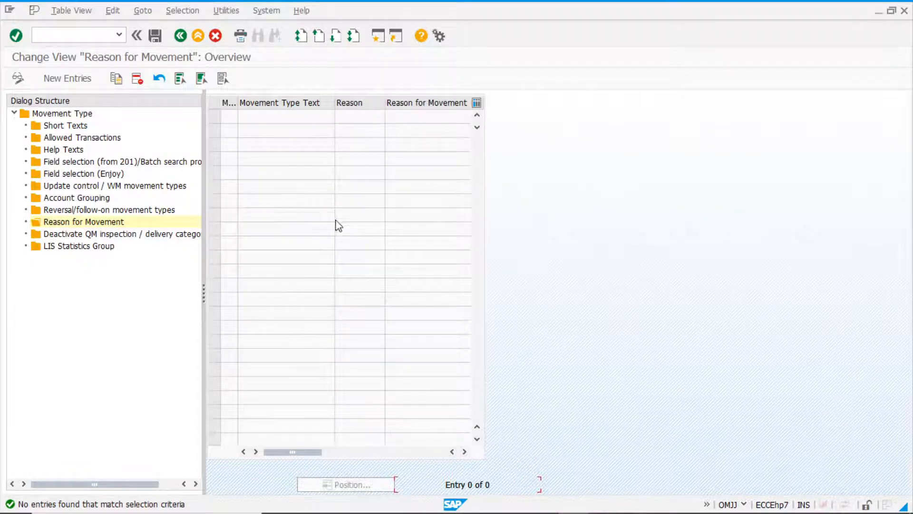
key(F3)
- Position the movement type list at 551, display the details of GI scrapping, and examine its Control Reason setting
click(353, 293)
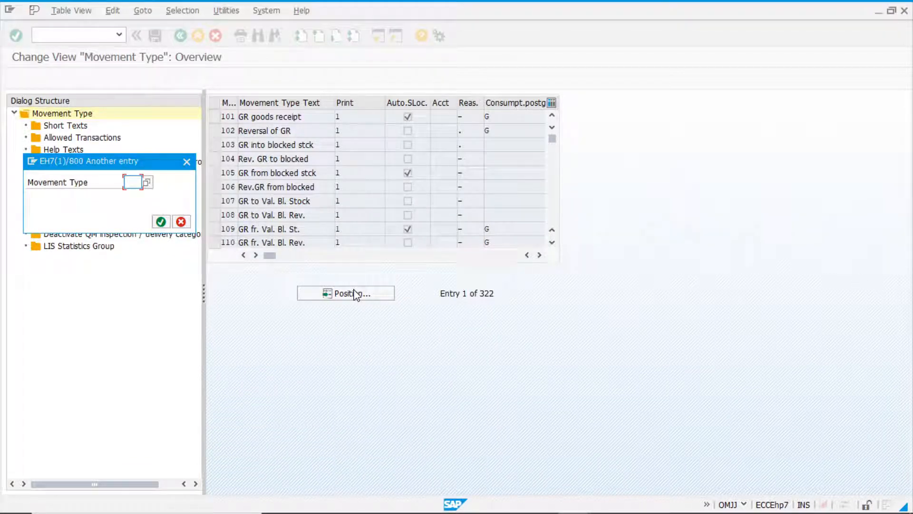
text(551)
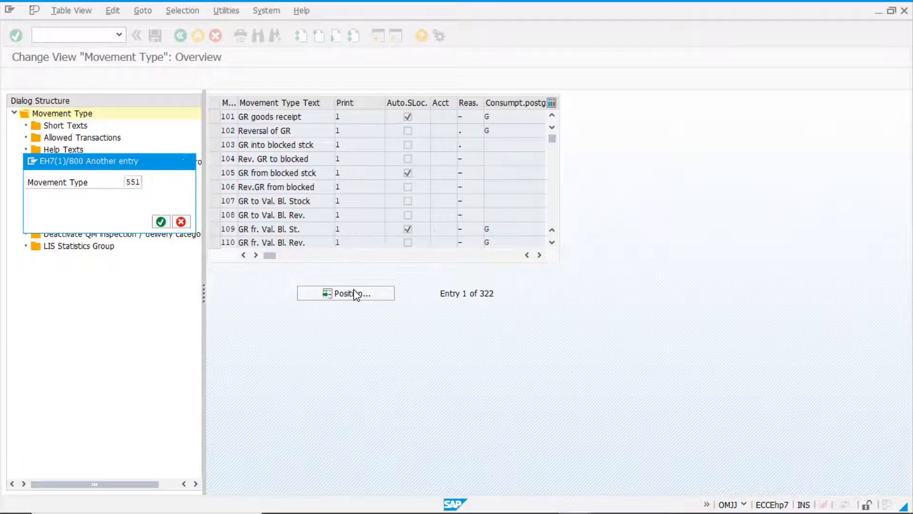
key(Return)
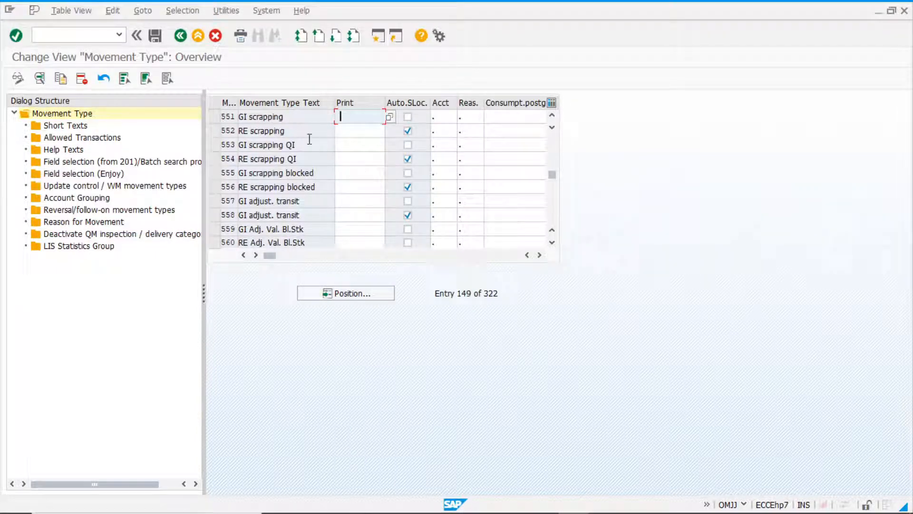
double_click(287, 117)
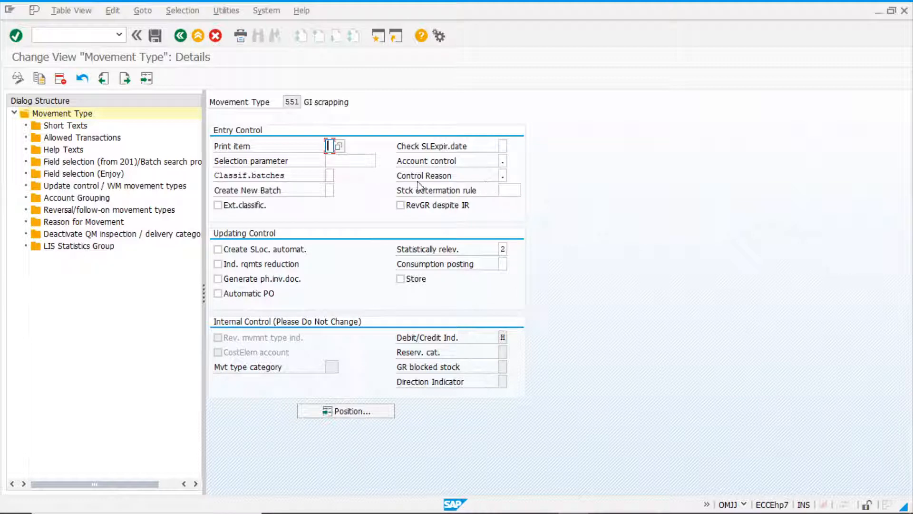
click(502, 176)
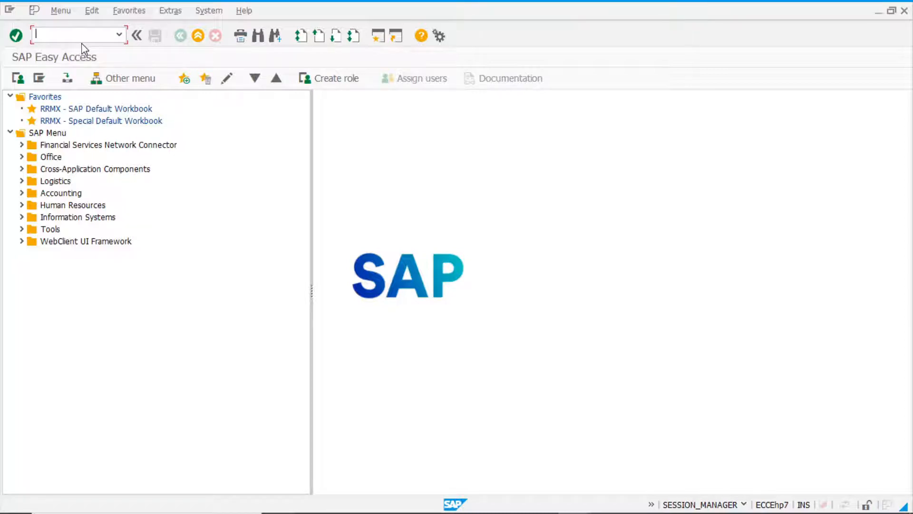
- Start creating a raw material with transaction mm01, selecting the views Basic Data 1, Purchasing, General Plant Data / Storage 1, Accounting 1 and Warehouse Management 1
text(mm01)
key(Return)
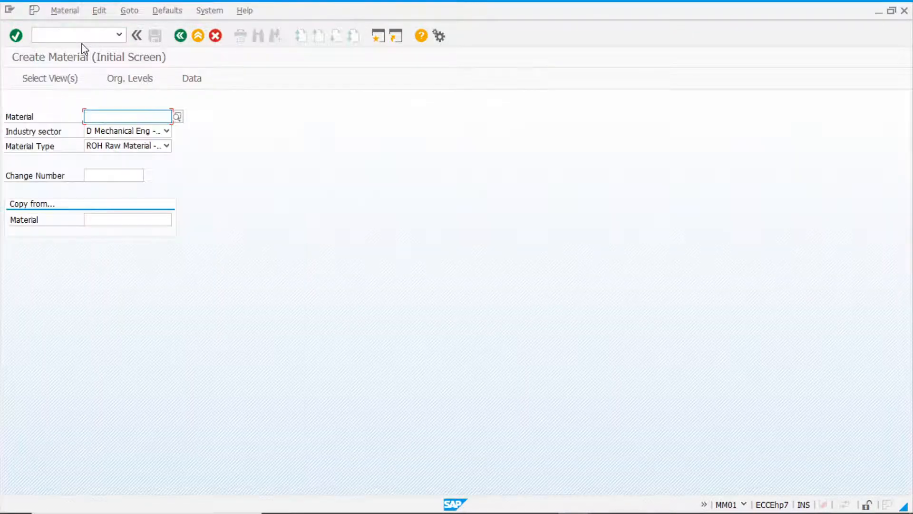
key(Return)
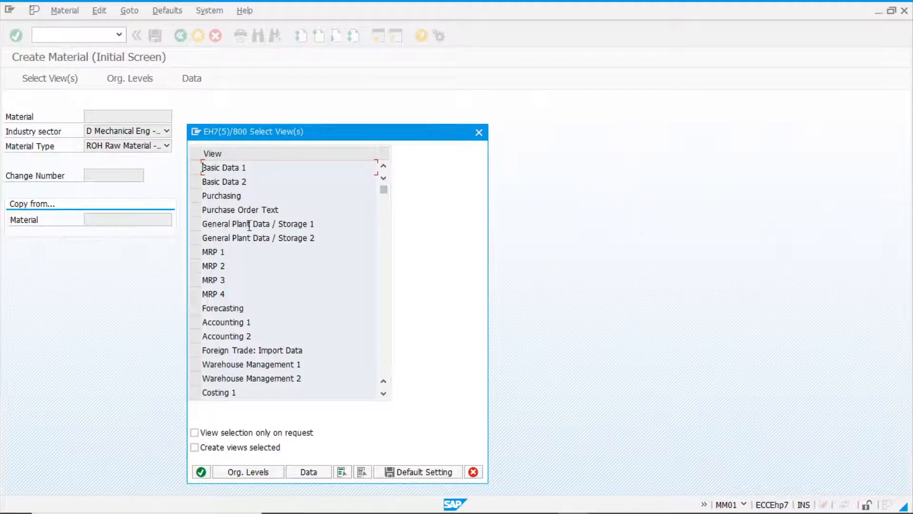
click(196, 168)
click(196, 195)
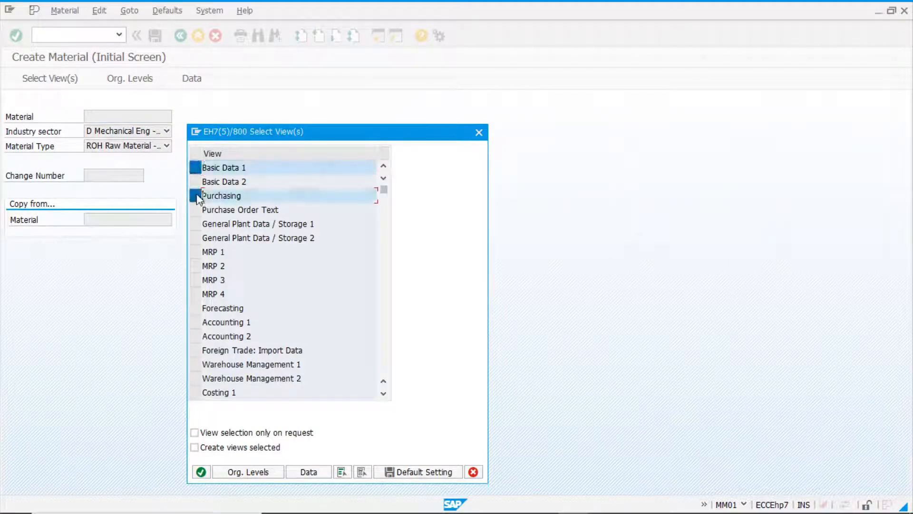
click(195, 225)
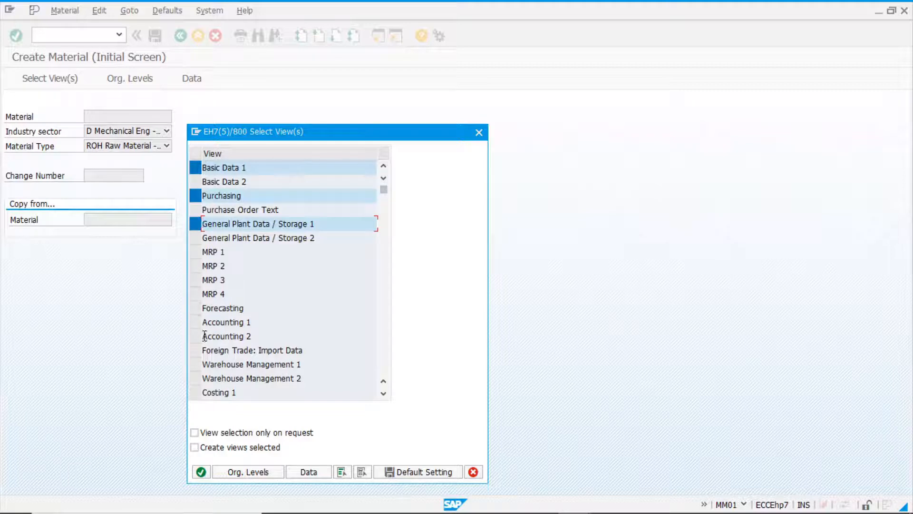
click(196, 322)
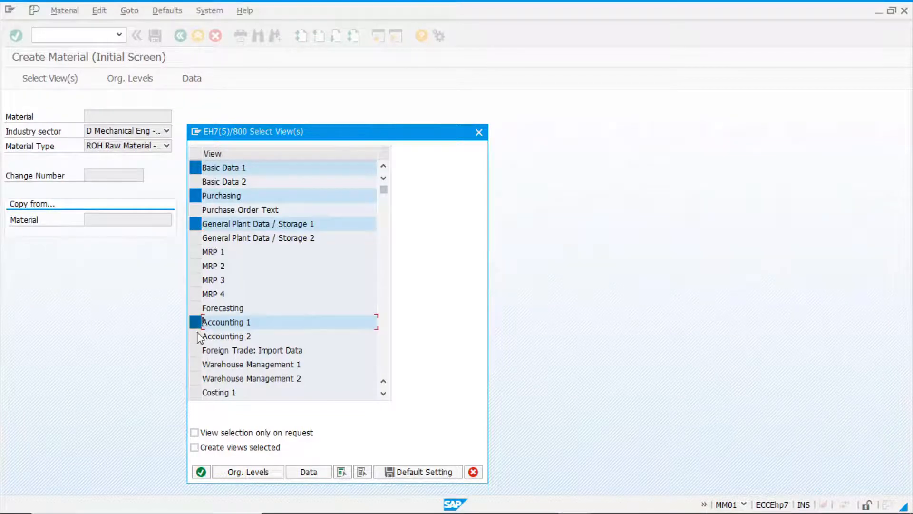
click(196, 364)
click(200, 472)
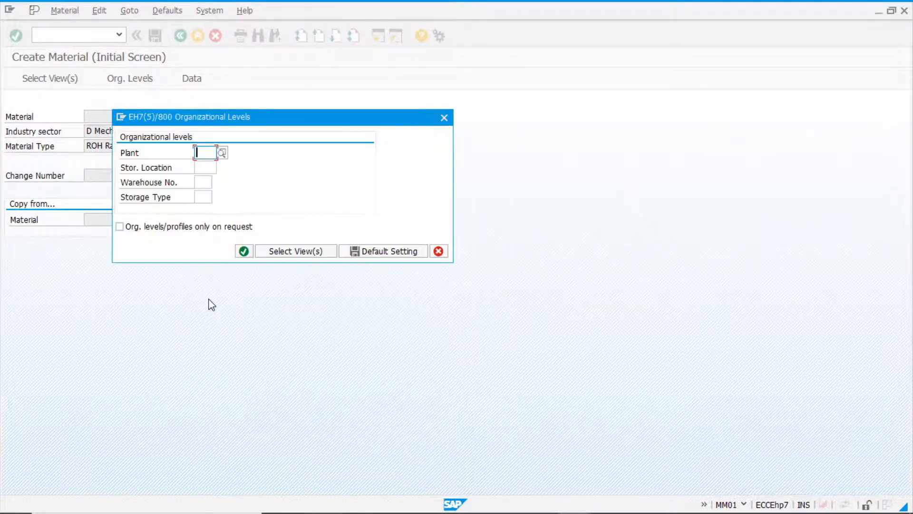
- Set the material's organizational levels to plant 1000 and storage location 0001
text(1000)
key(Tab)
text(00)
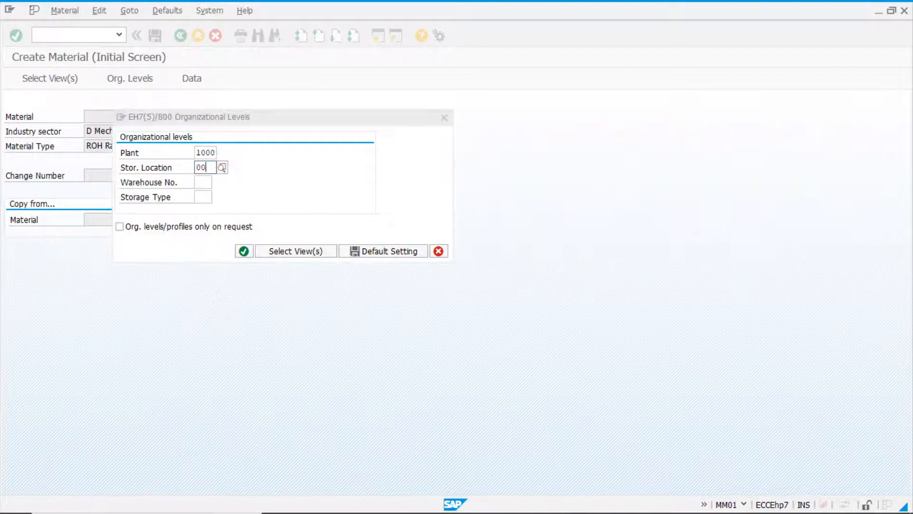
text(01)
key(Return)
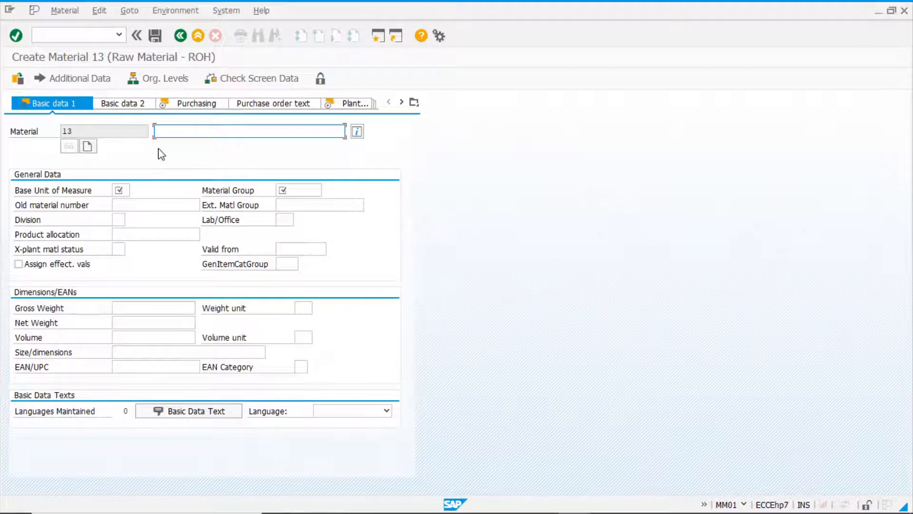
- Enter the basic data of the material: description "test scrapt", base unit of measure pc and material group 00101
text(t)
click(159, 147)
click(120, 190)
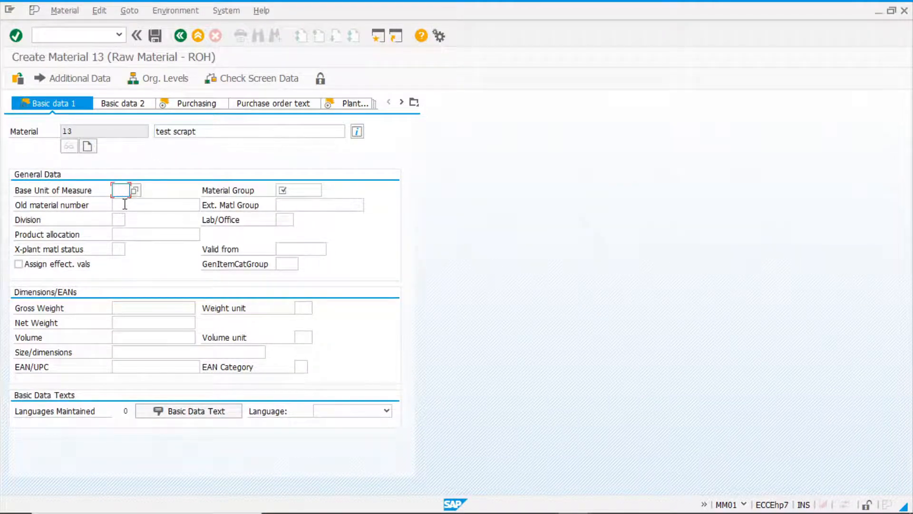
text(p)
click(122, 204)
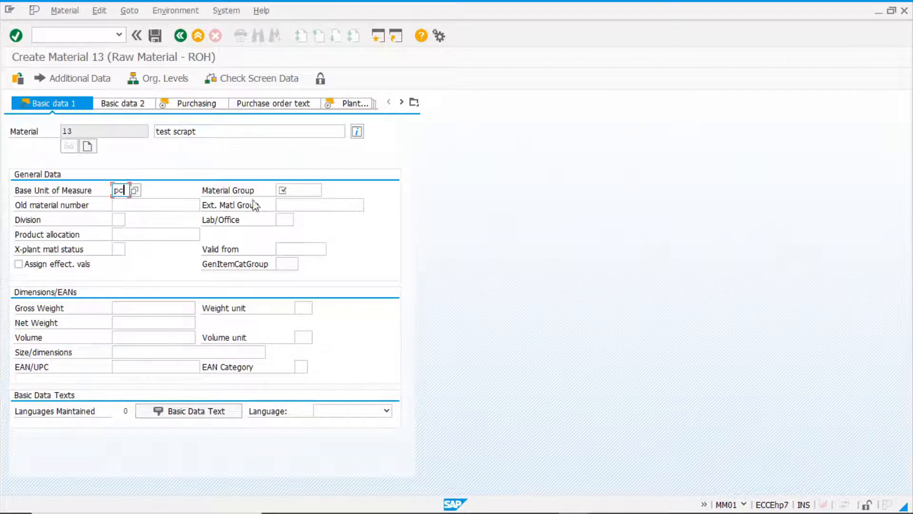
click(291, 190)
text(0)
click(296, 205)
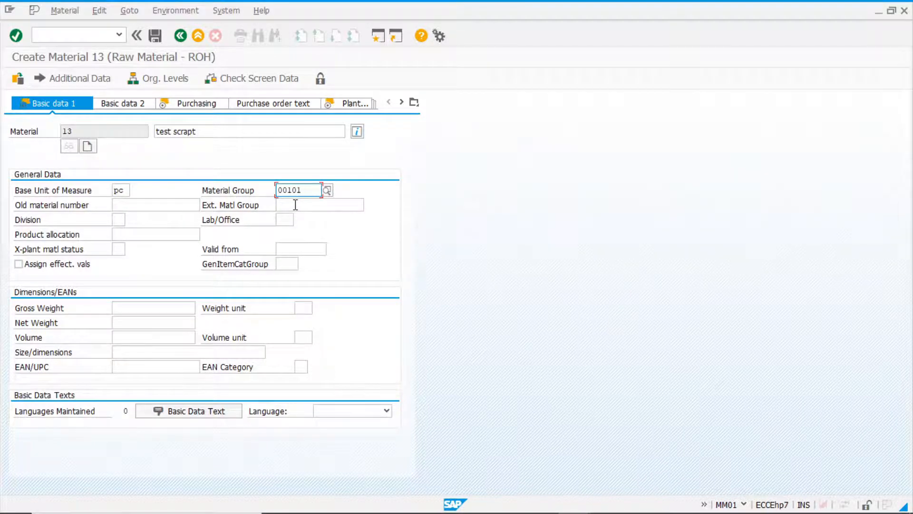
key(Return)
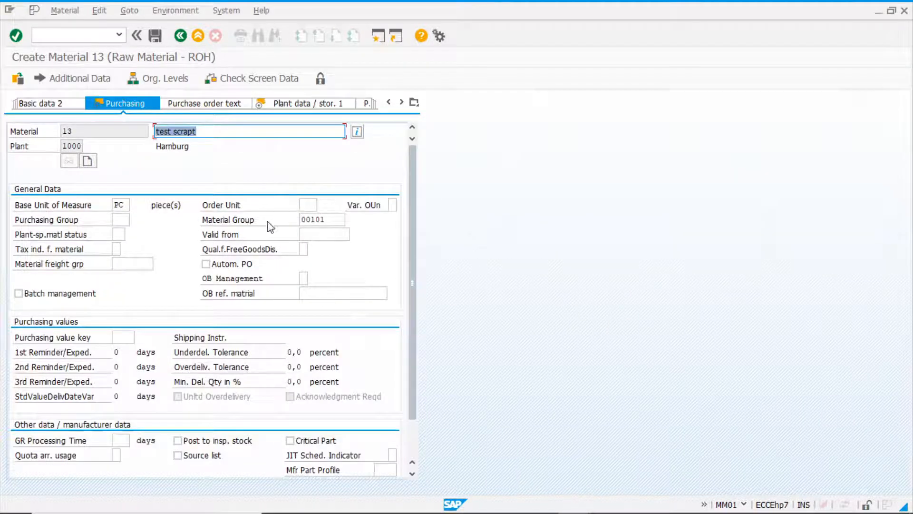
- Activate batch management and set the GR processing time to 5 days in the purchasing data, then proceed past the plant data to accounting
click(18, 294)
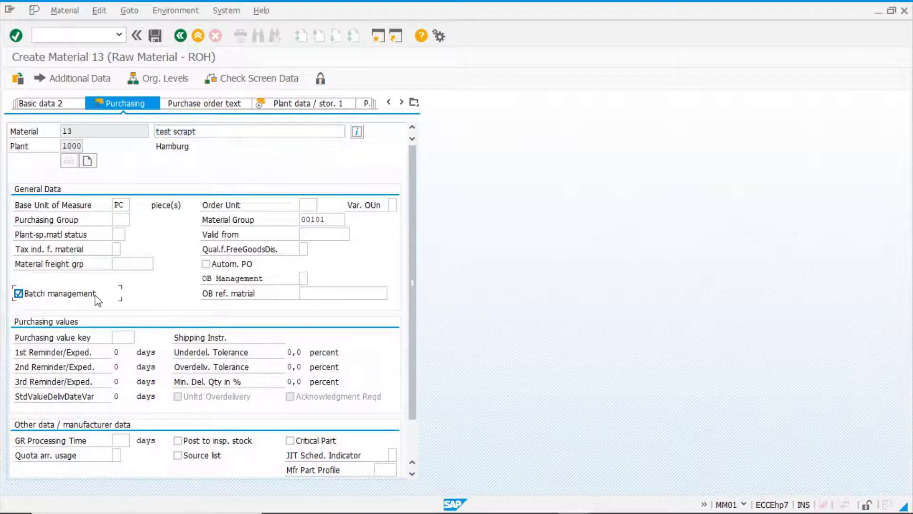
scroll(412, 395, down, 1)
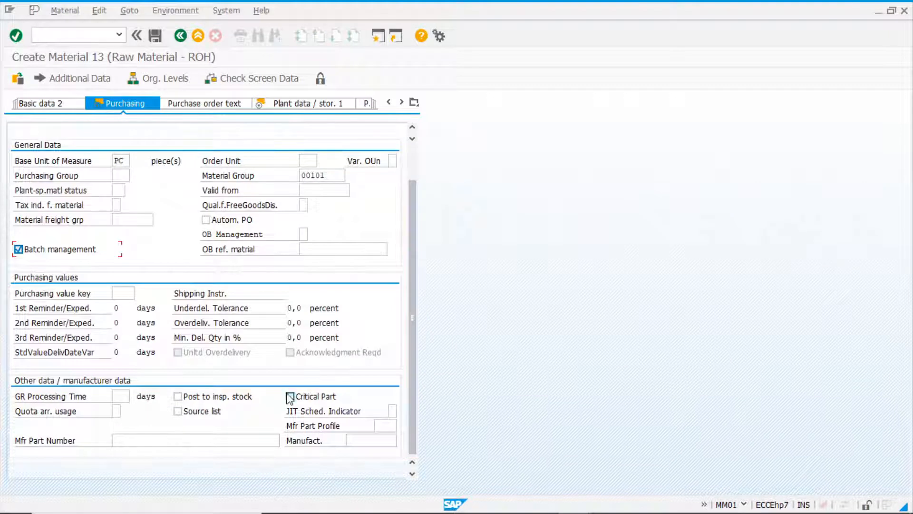
click(120, 396)
click(123, 410)
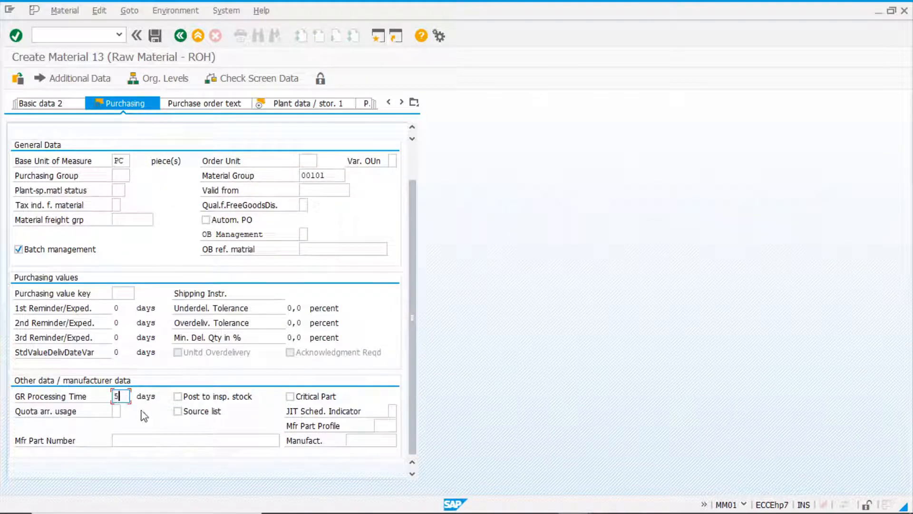
key(Return)
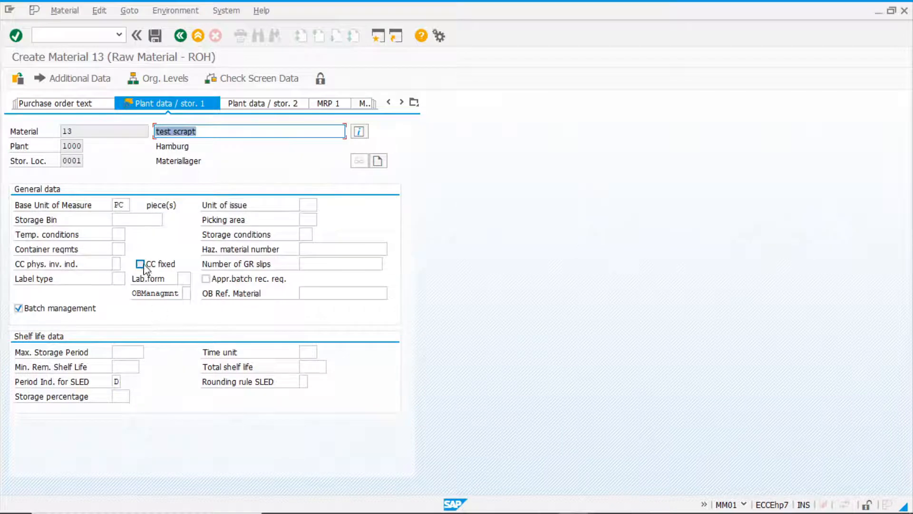
key(Return)
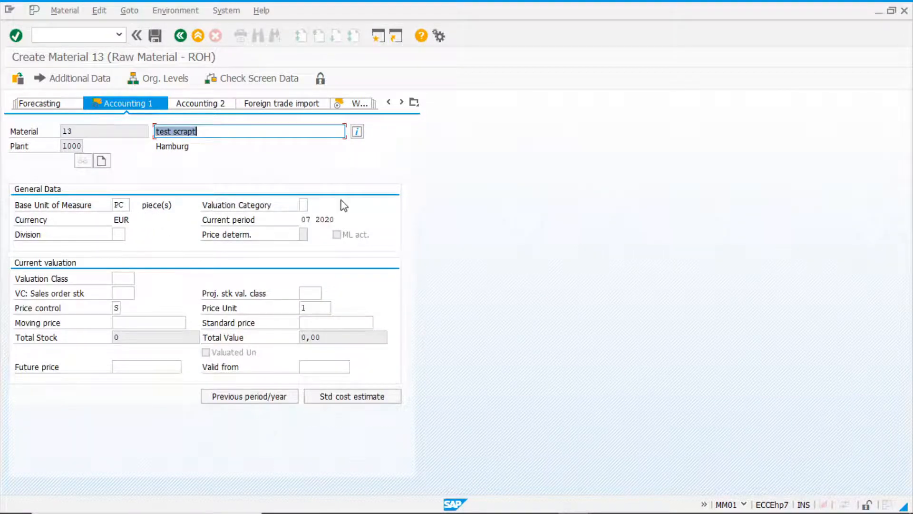
- Enter valuation class 3000, price control V and moving price 1 in the accounting data, then proceed to the Warehouse Mgmt 1 view
click(125, 277)
click(122, 293)
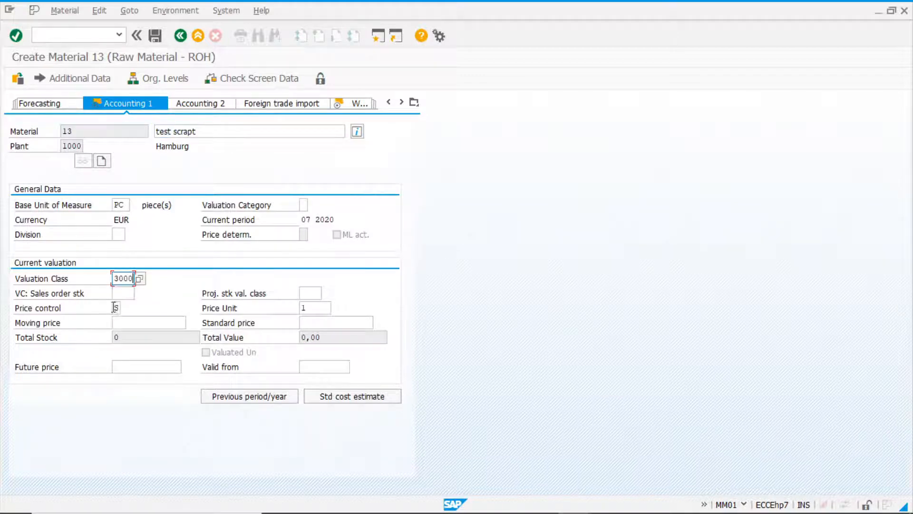
double_click(116, 307)
text(V)
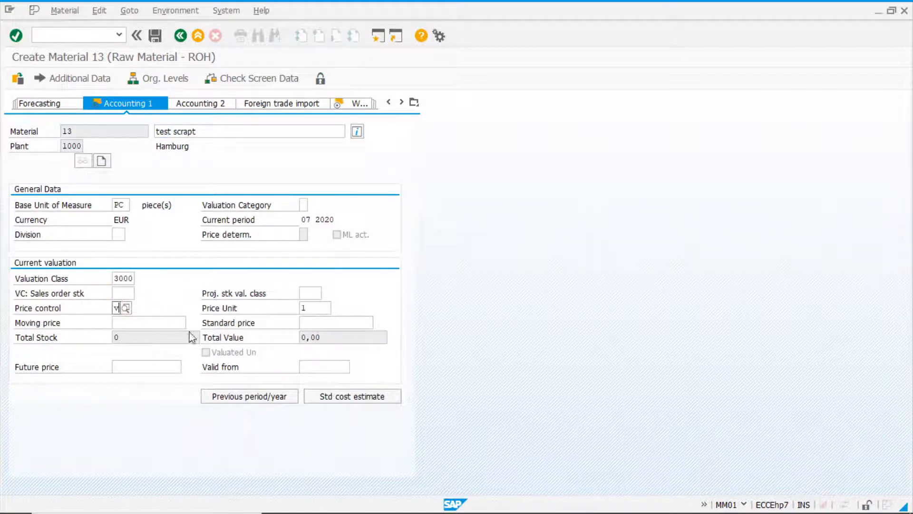
click(128, 338)
click(126, 324)
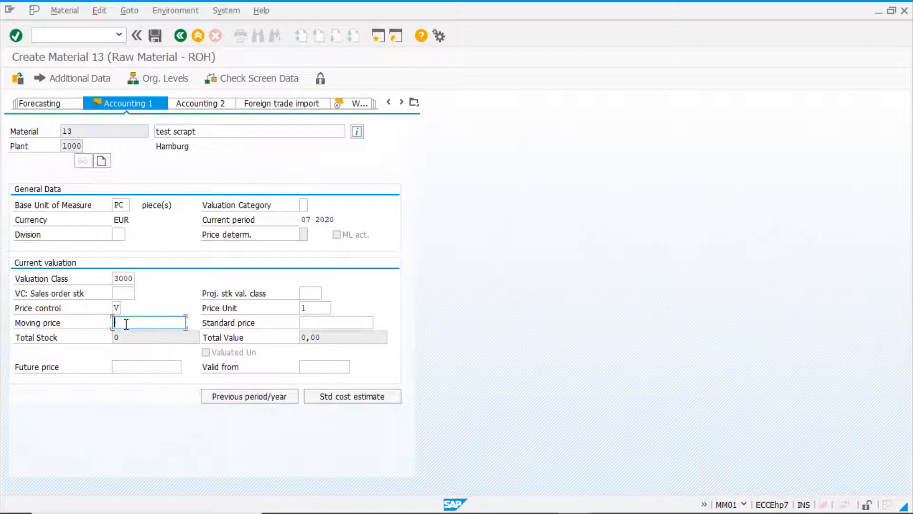
text(1)
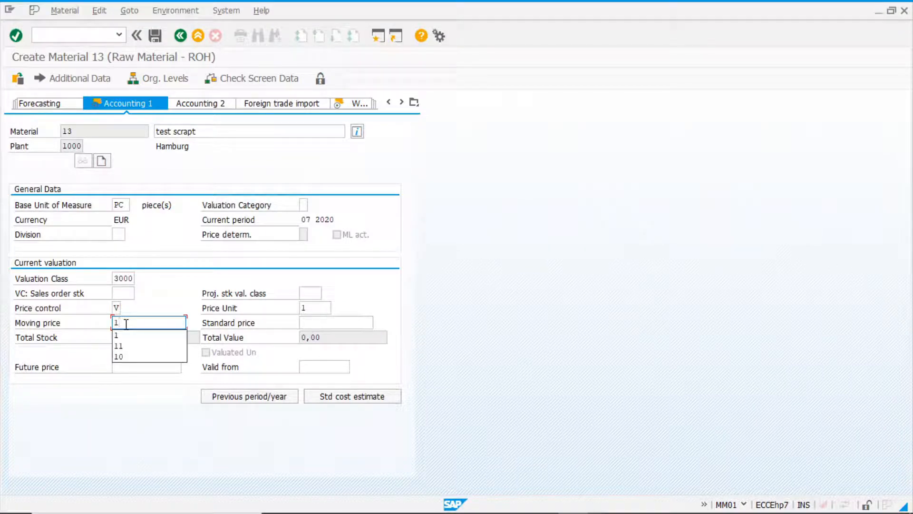
click(414, 102)
click(475, 324)
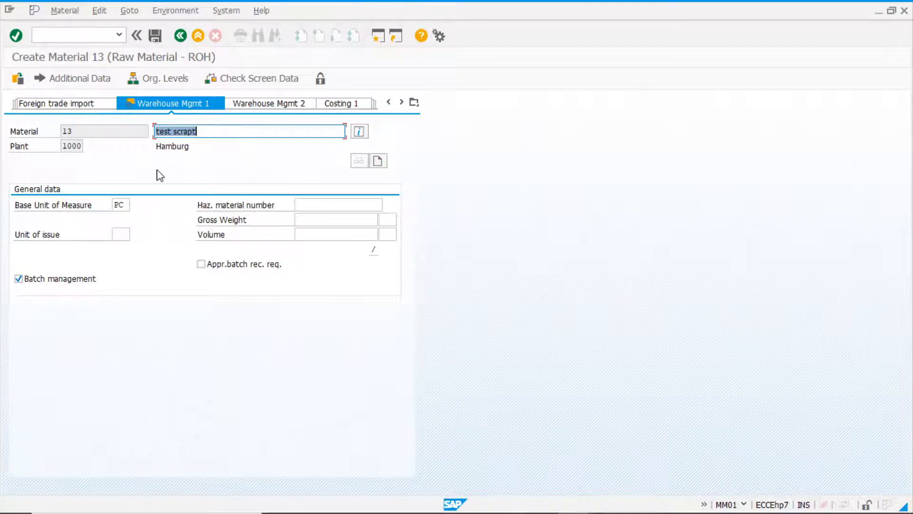
- Assign warehouse number 001 to the material's organizational levels and save the new material
click(178, 84)
text(0)
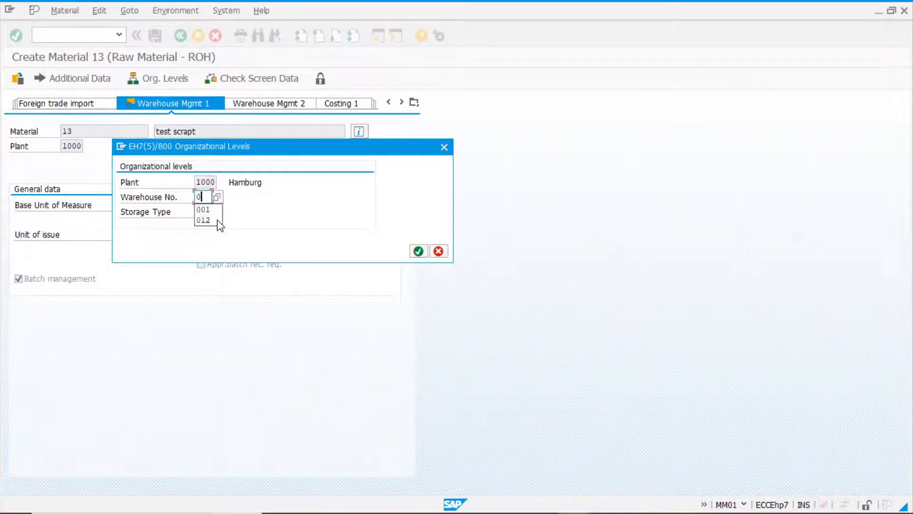
text(01)
key(Return)
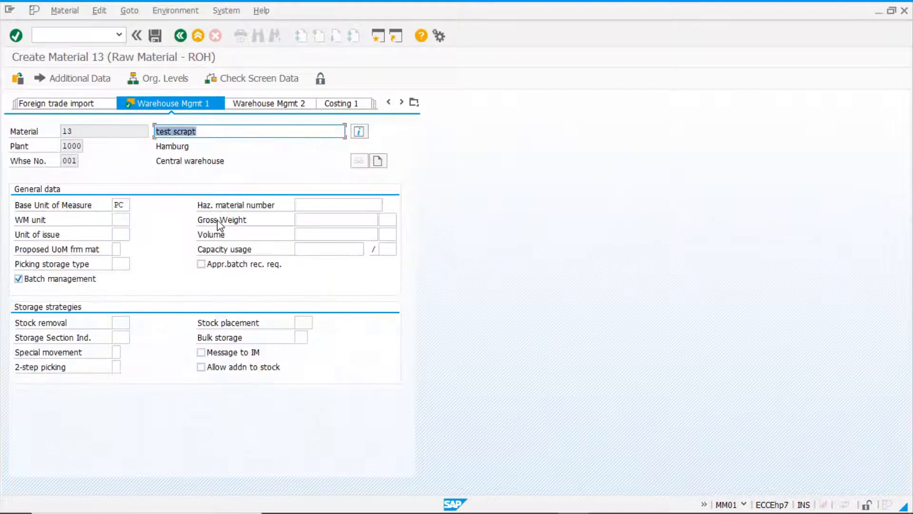
click(155, 37)
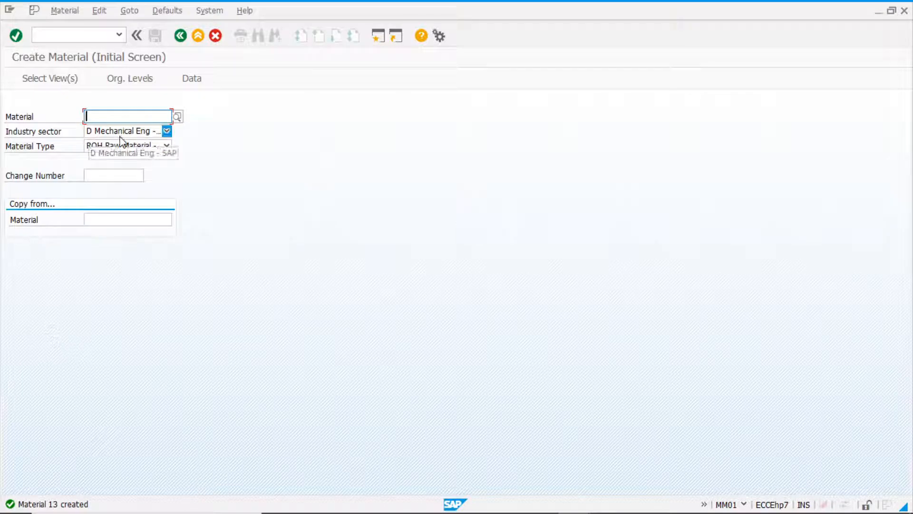
- Open transaction ME21N, enter vendor 1111 for a new standard purchase order and show its organizational data
click(78, 36)
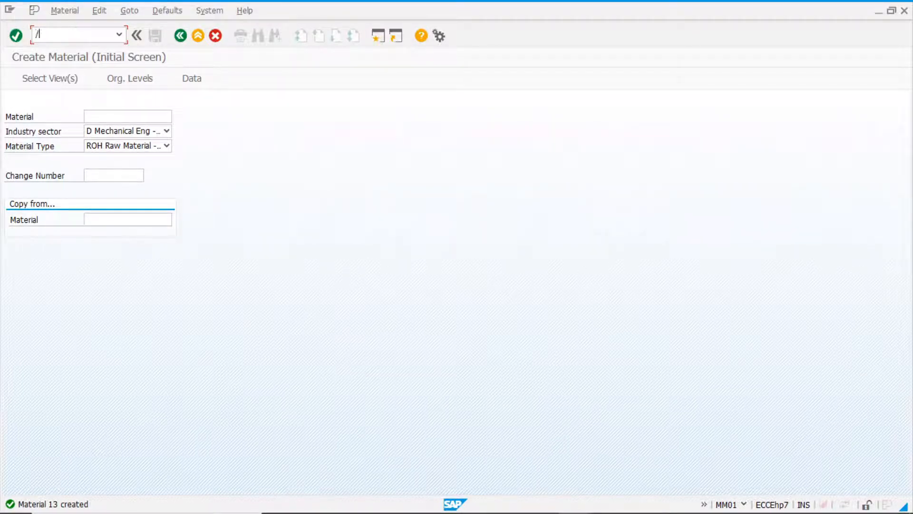
text(e21n)
key(Return)
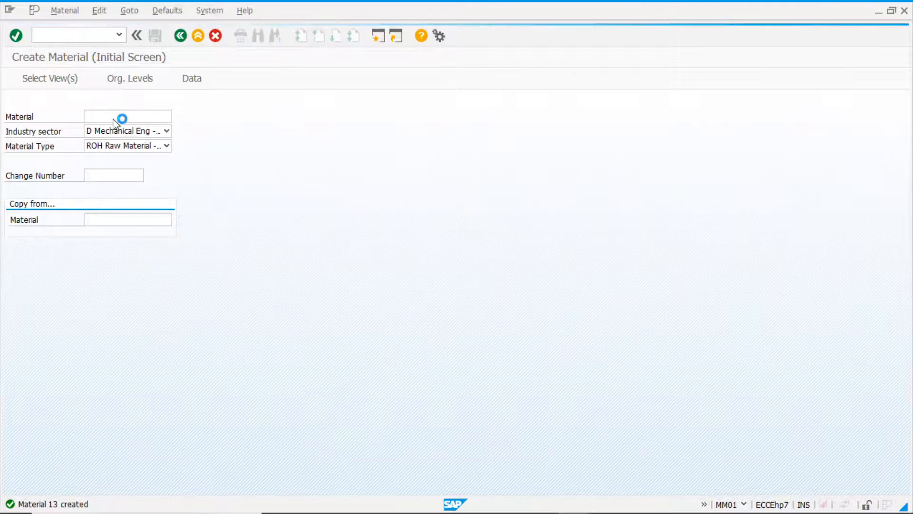
click(276, 100)
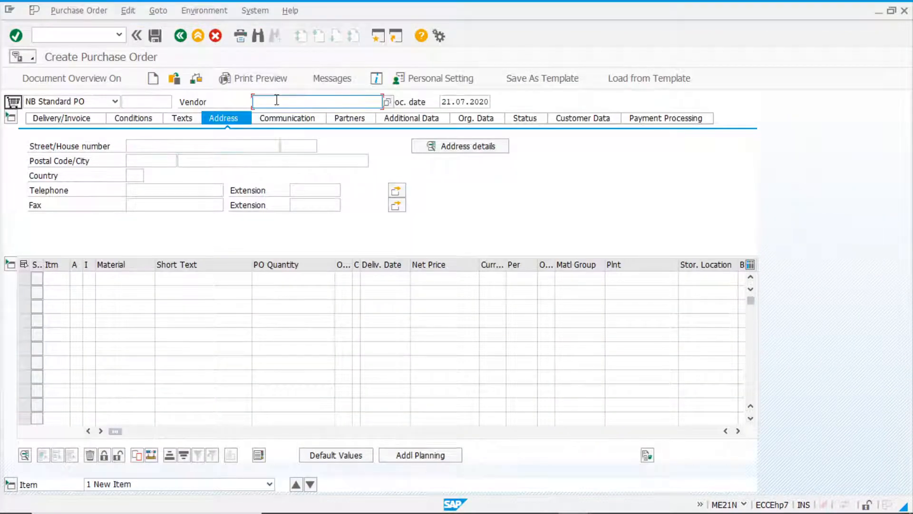
text(1111)
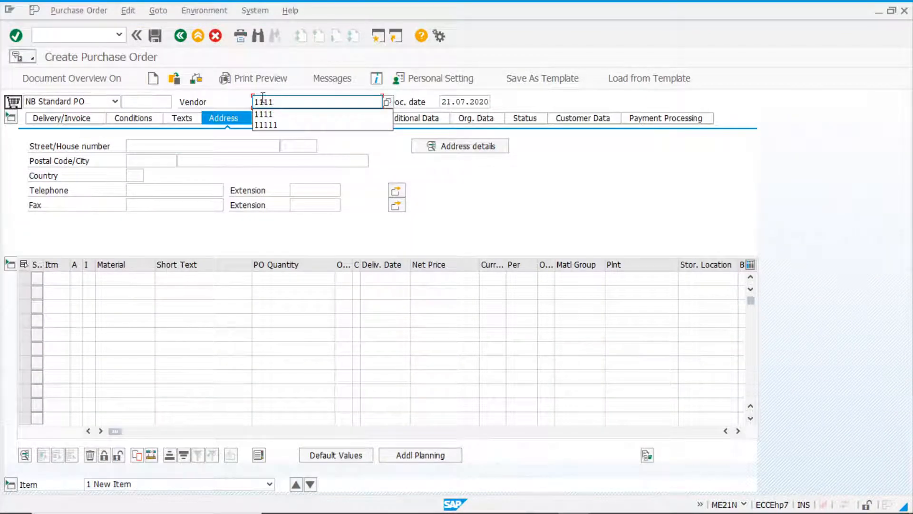
click(465, 121)
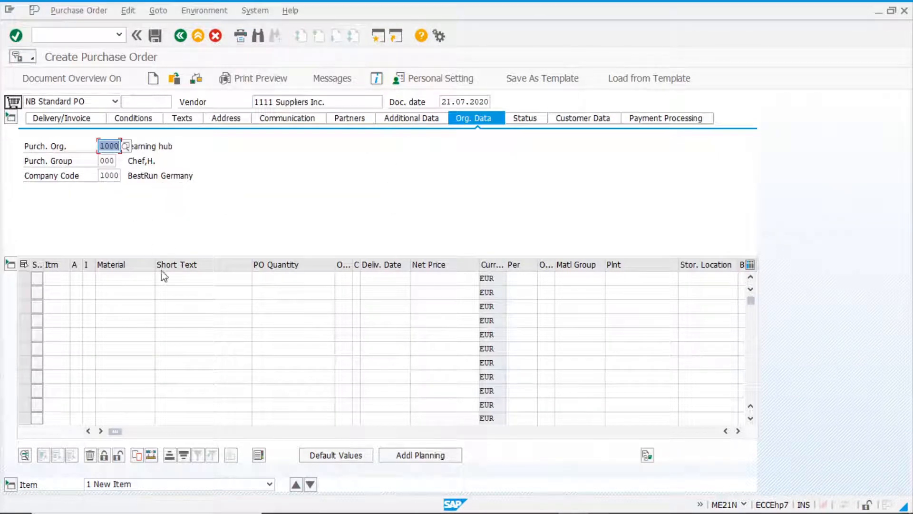
- Add a purchase order item for material 13 with quantity 10, net price 1 and plant 1000, and save the order
click(127, 282)
text(13)
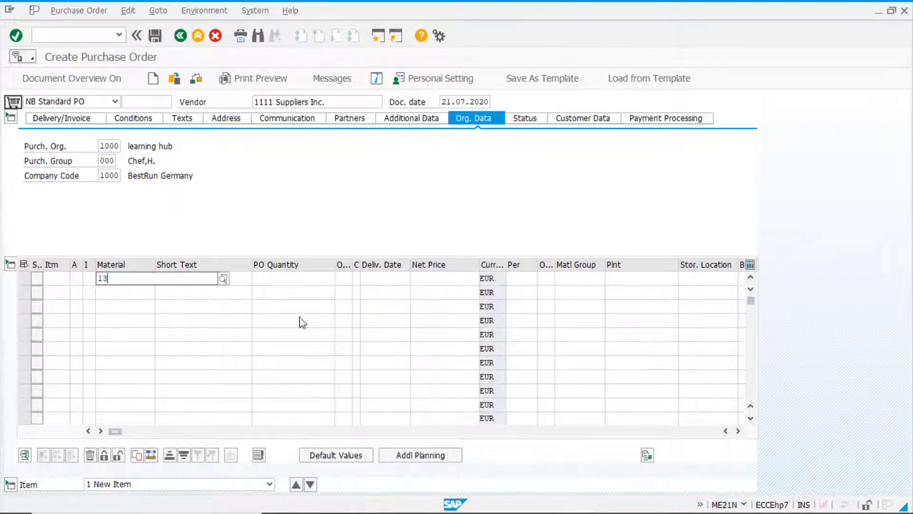
click(303, 282)
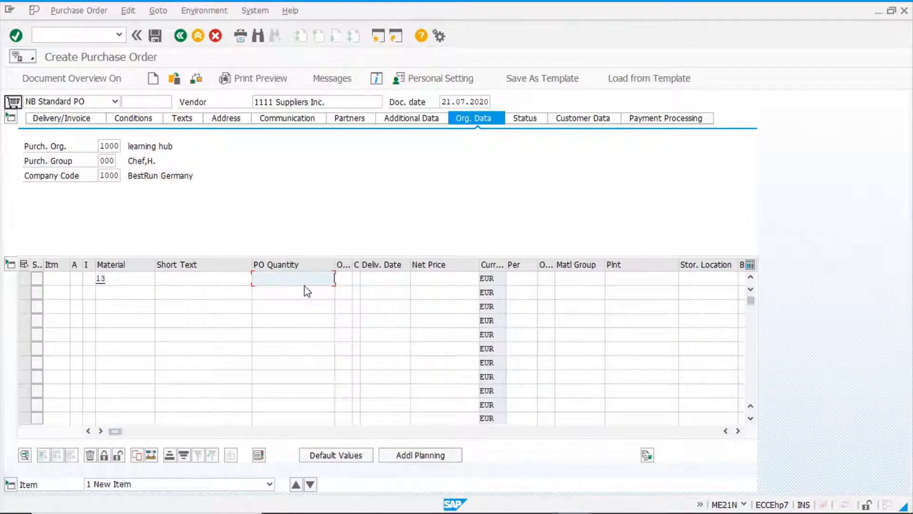
text(10)
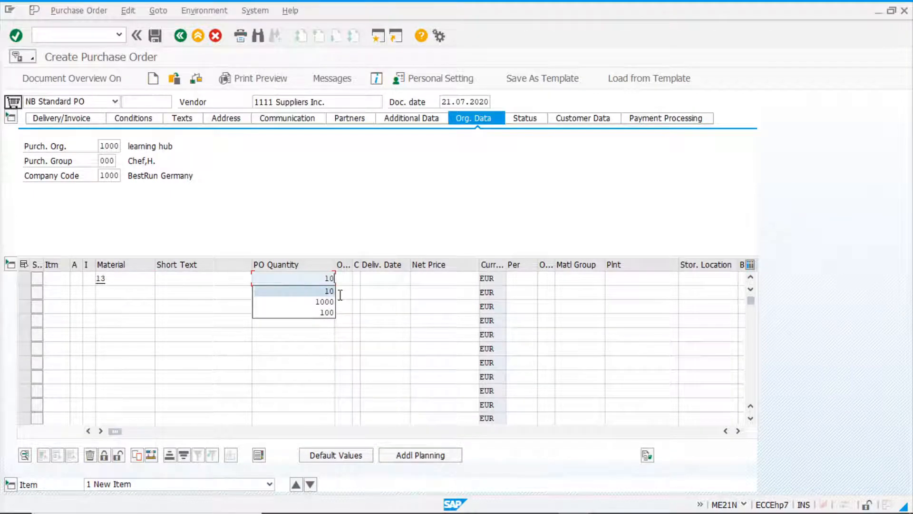
click(449, 281)
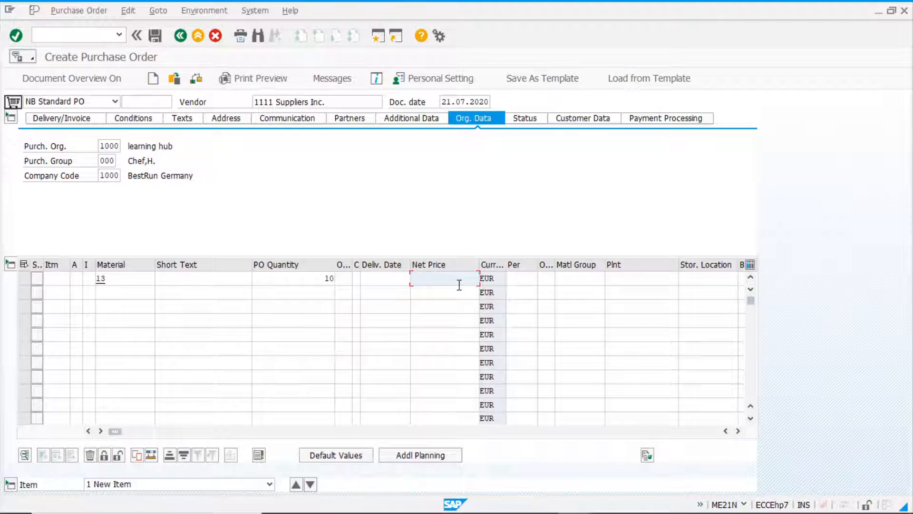
text(1)
click(633, 280)
text(1)
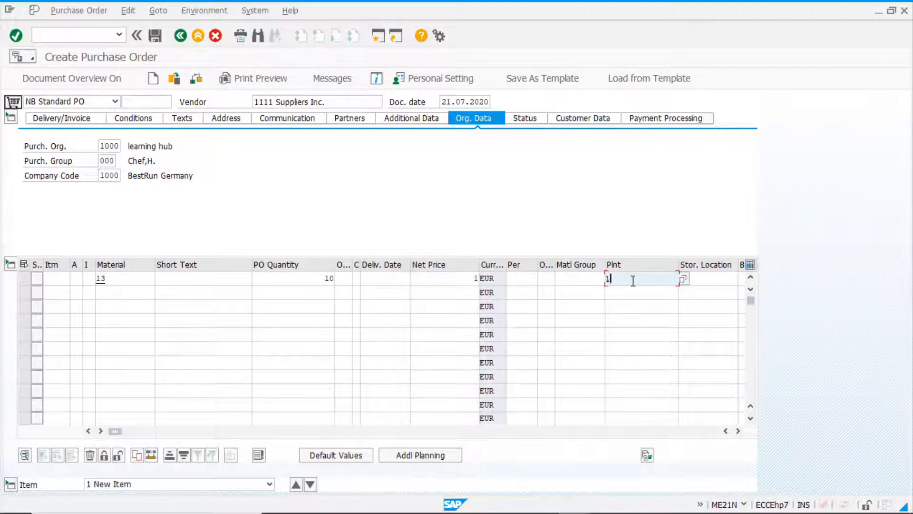
text(000)
key(Return)
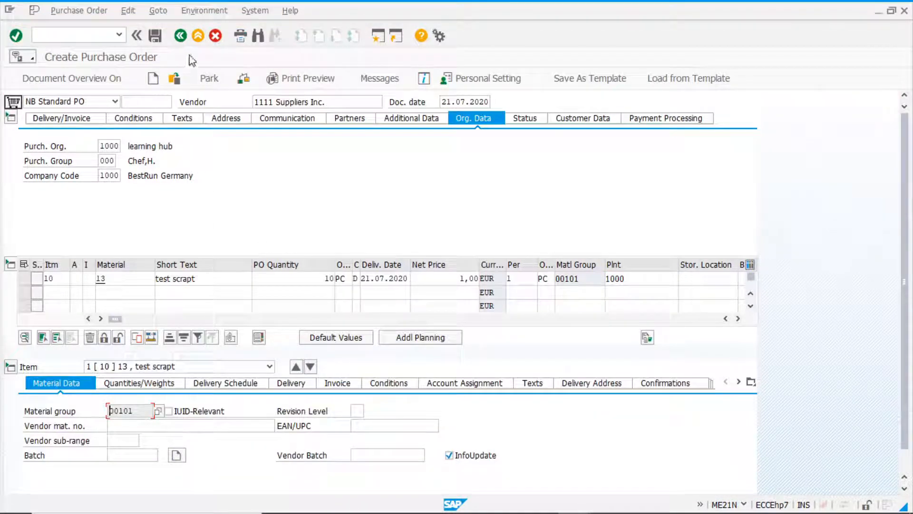
click(155, 36)
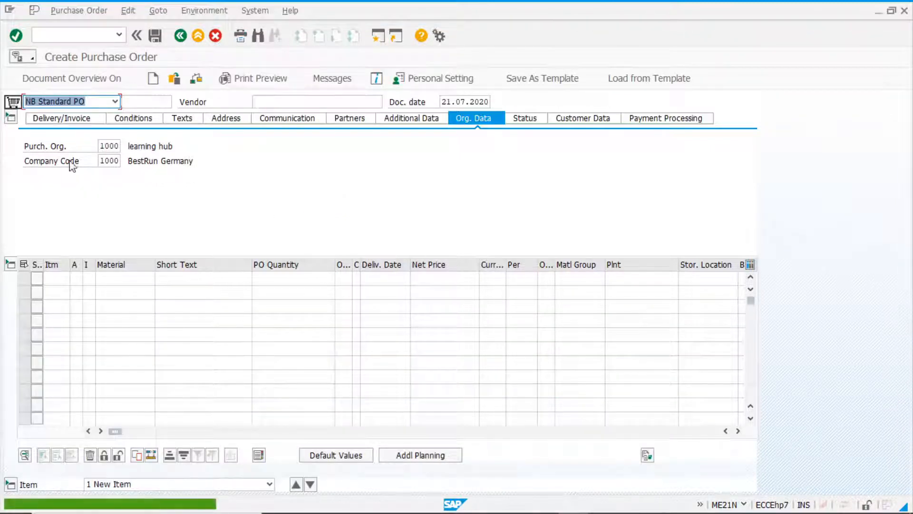
- Look up the number of the saved purchase order for reuse and open transaction MIGO
click(174, 78)
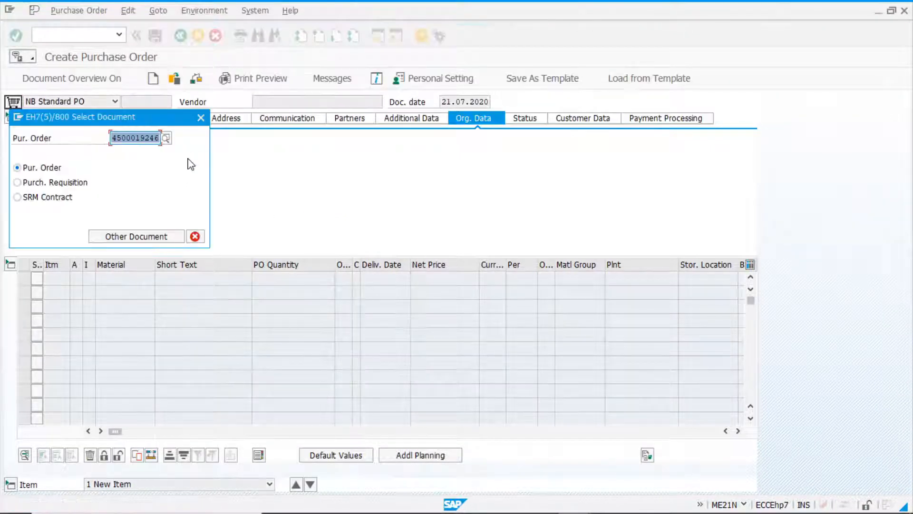
click(195, 237)
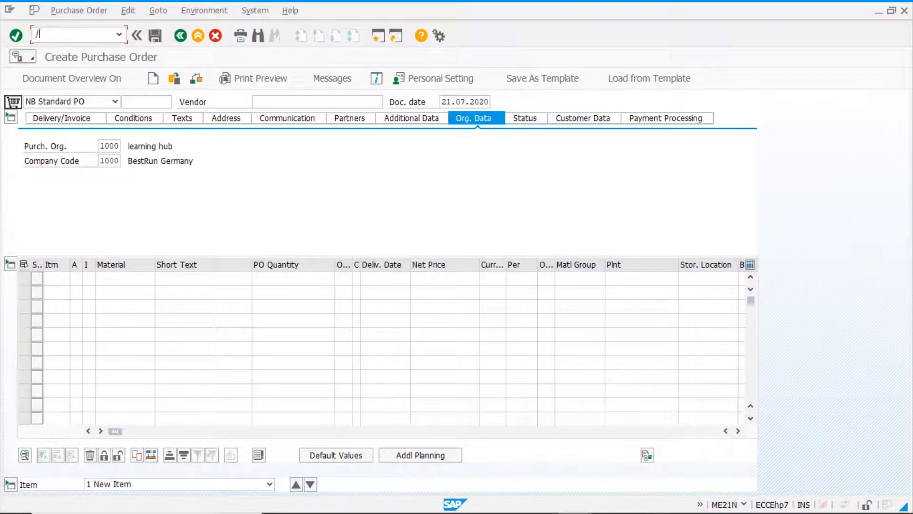
text(/nmigo)
key(Return)
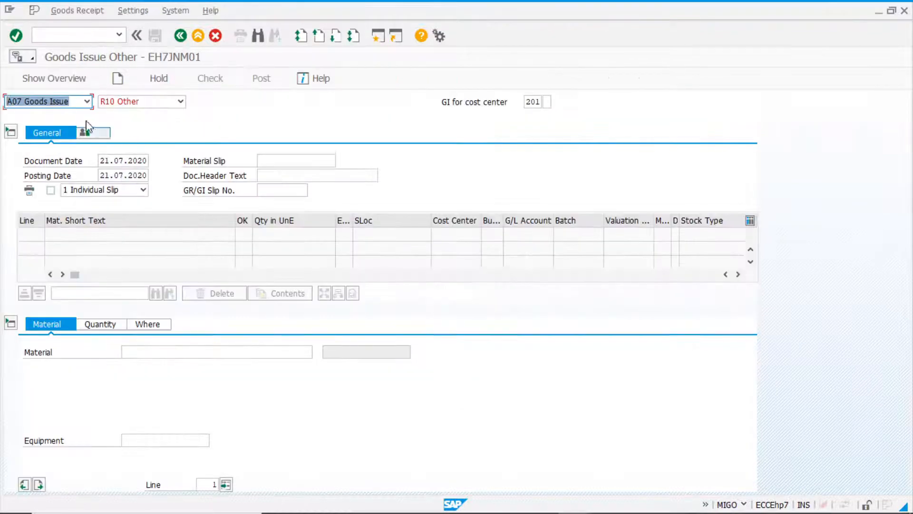
- Set up a goods receipt with reference R01 Purchase Order and load the newly created purchase order
click(87, 101)
click(48, 114)
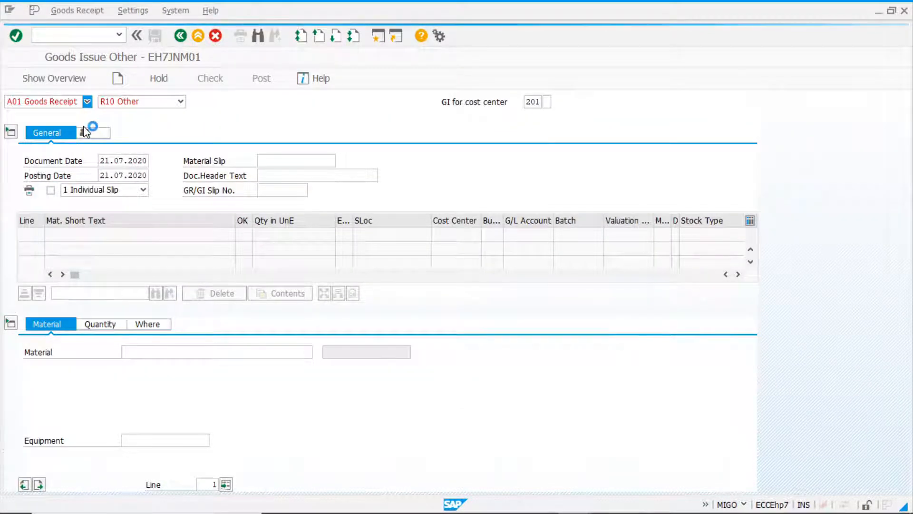
click(145, 104)
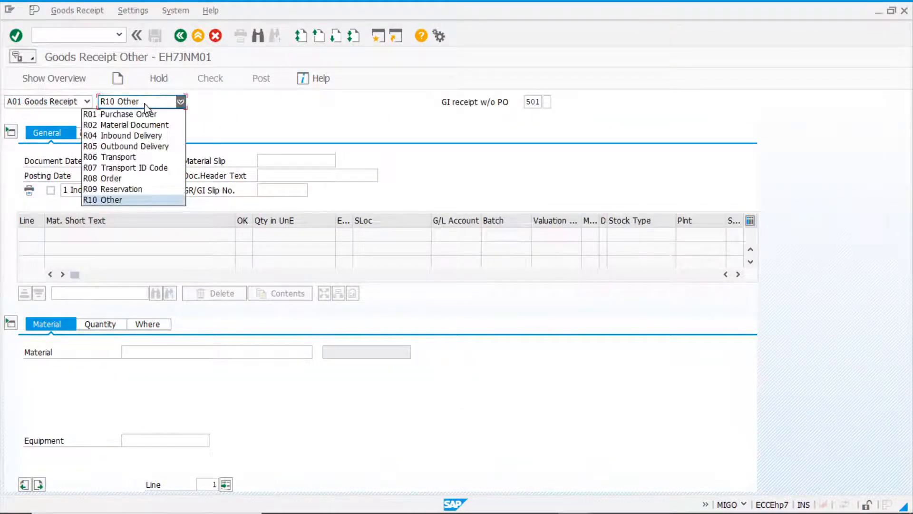
click(142, 113)
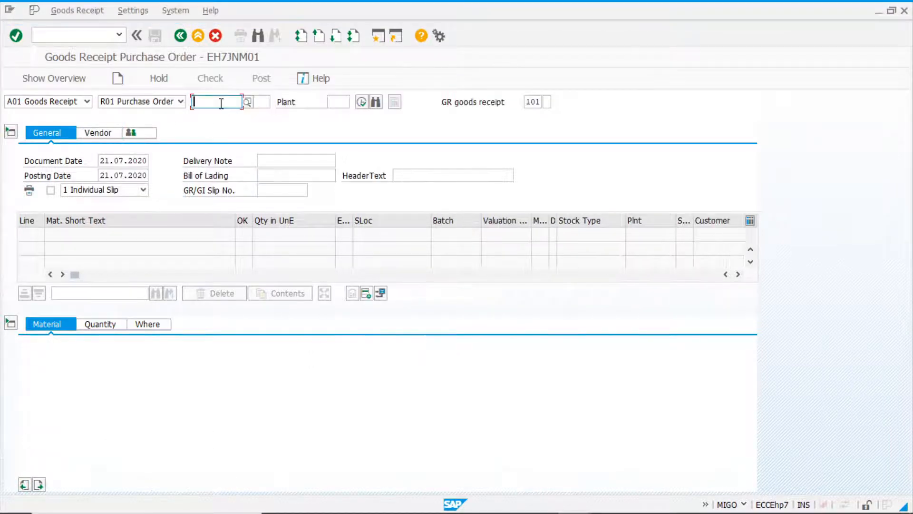
key(ctrl+v)
key(Return)
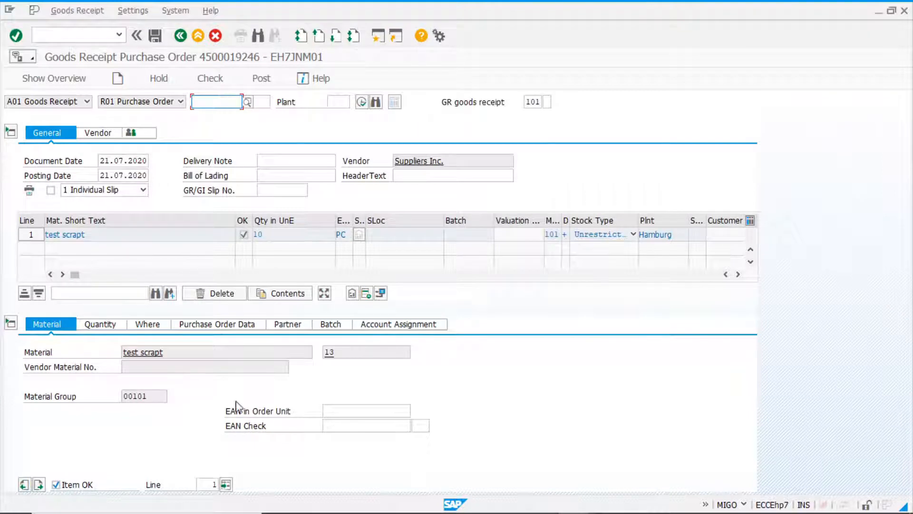
- Set the item's storage location to 0001 in the receipt and show its batch data
click(100, 324)
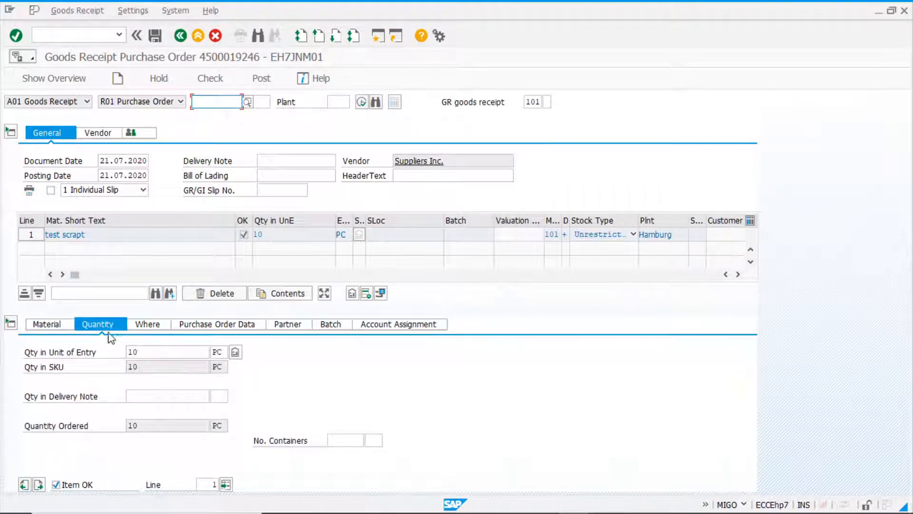
click(148, 327)
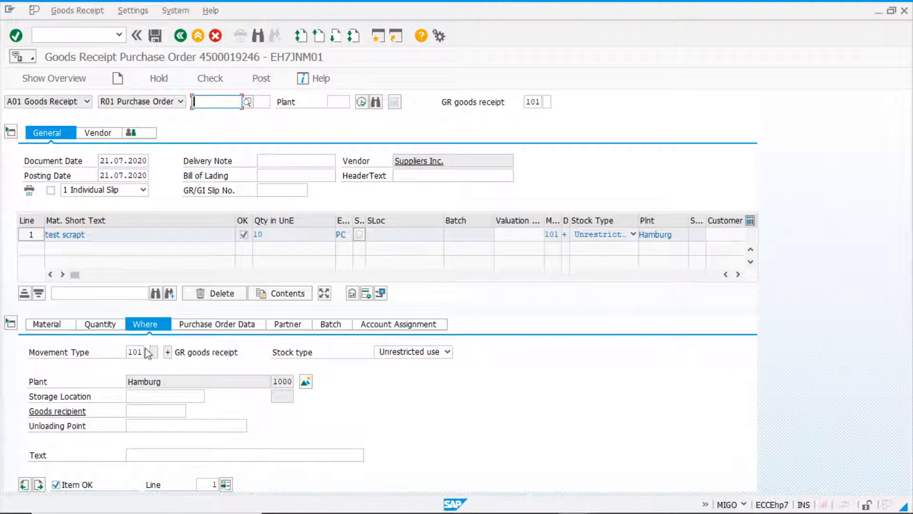
click(139, 396)
text(00)
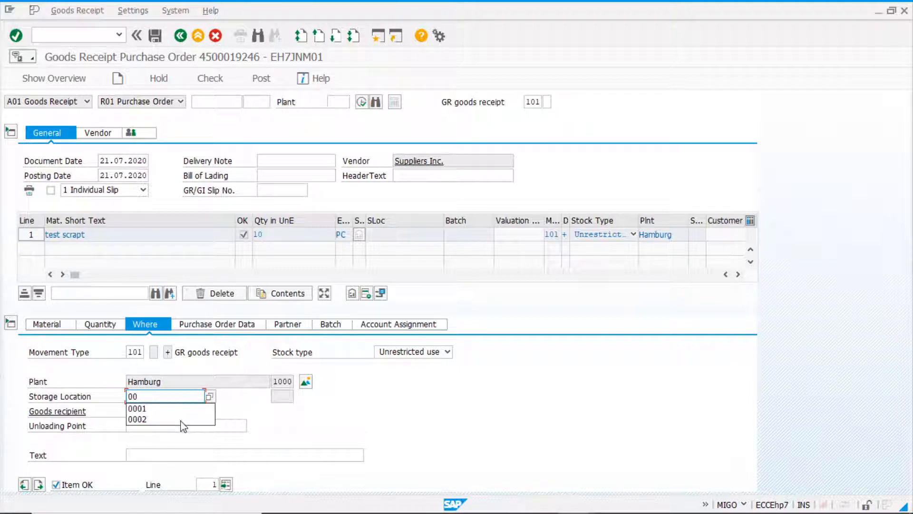
text(01)
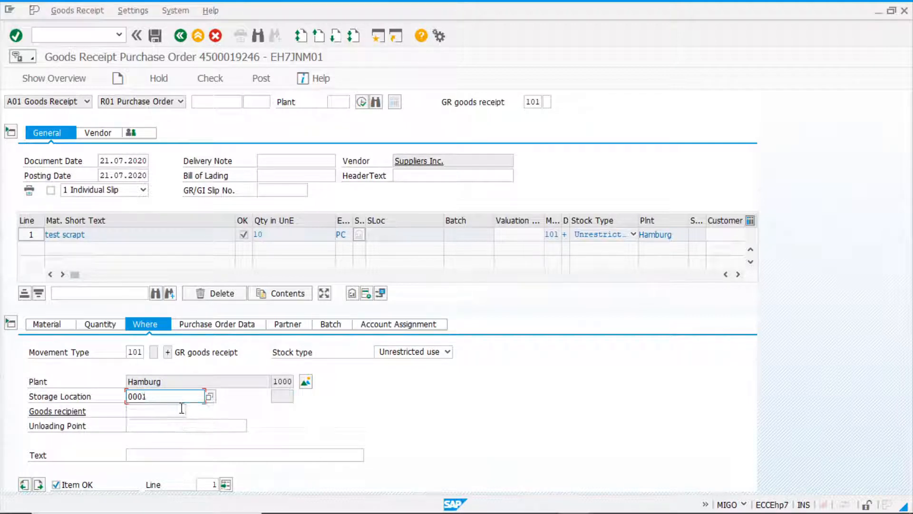
click(332, 325)
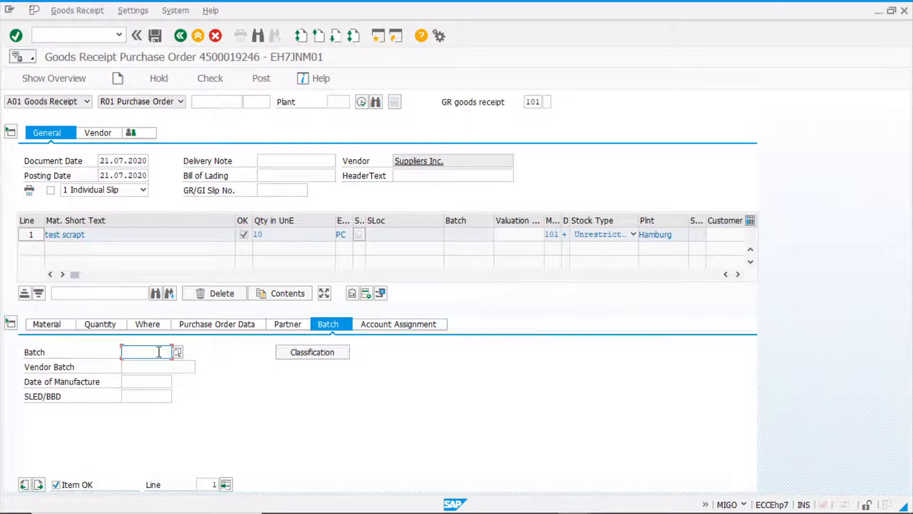
text(internal)
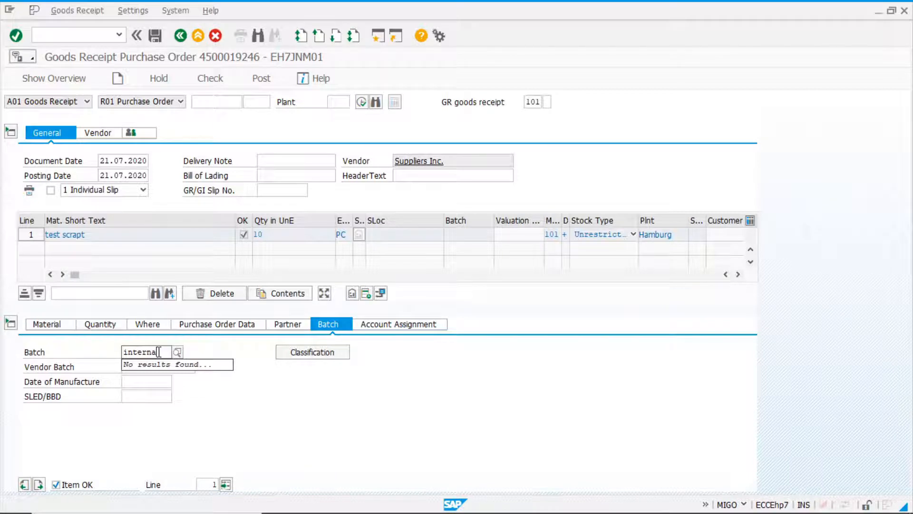
key(BackSpace)
key(BackSpace)
key(BackSpace)
key(BackSpace)
key(BackSpace)
key(BackSpace)
key(BackSpace)
key(BackSpace)
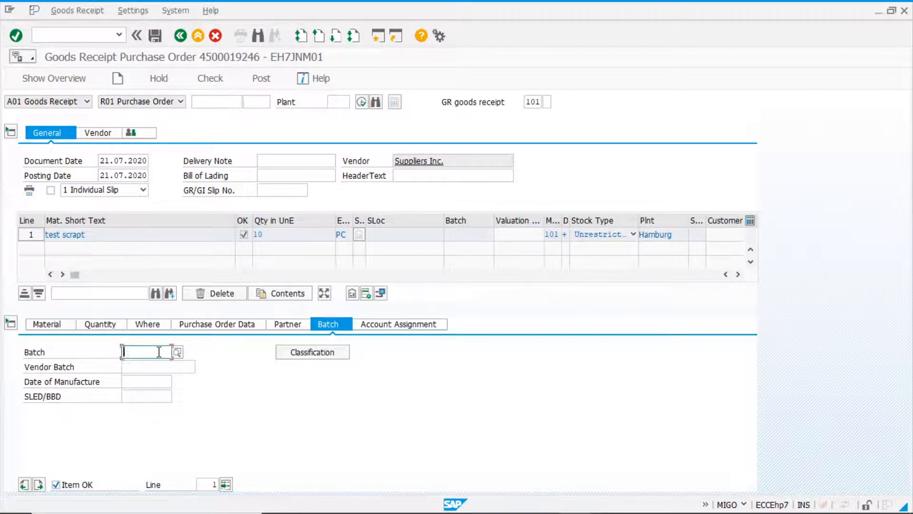
- Enter "external" as the item's batch and post the goods receipt
text(external)
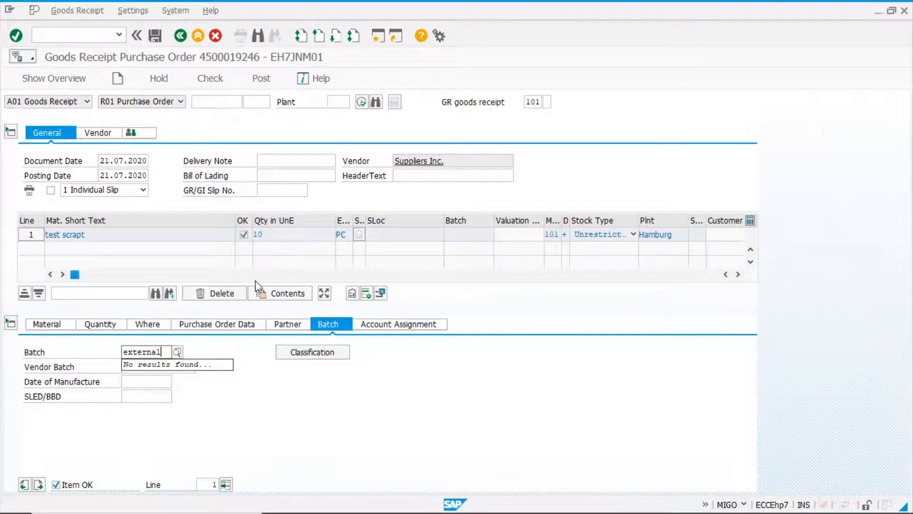
click(230, 387)
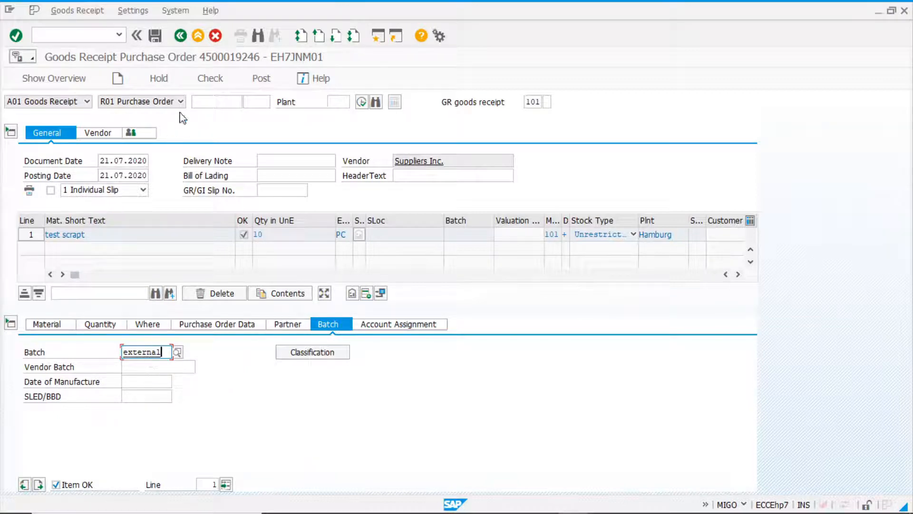
click(261, 82)
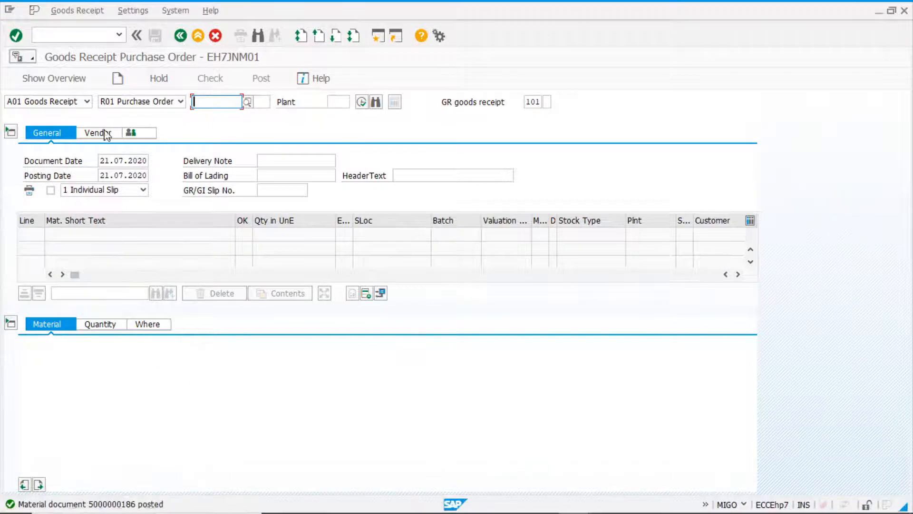
- Switch the goods receipt's reference to R10 Other
click(87, 102)
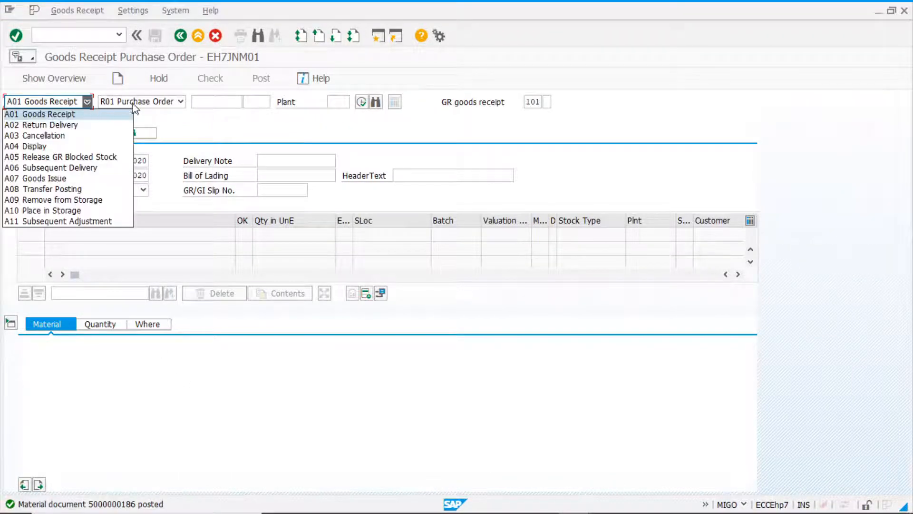
click(87, 101)
click(181, 101)
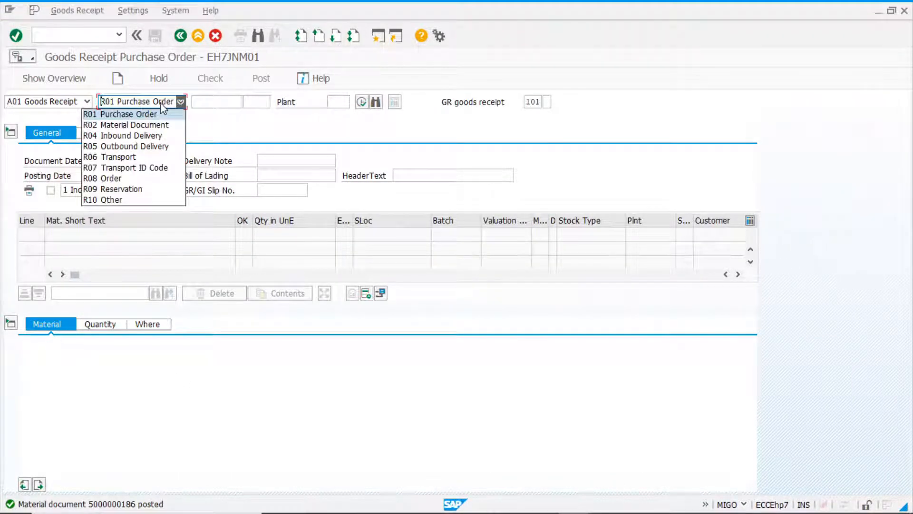
click(139, 200)
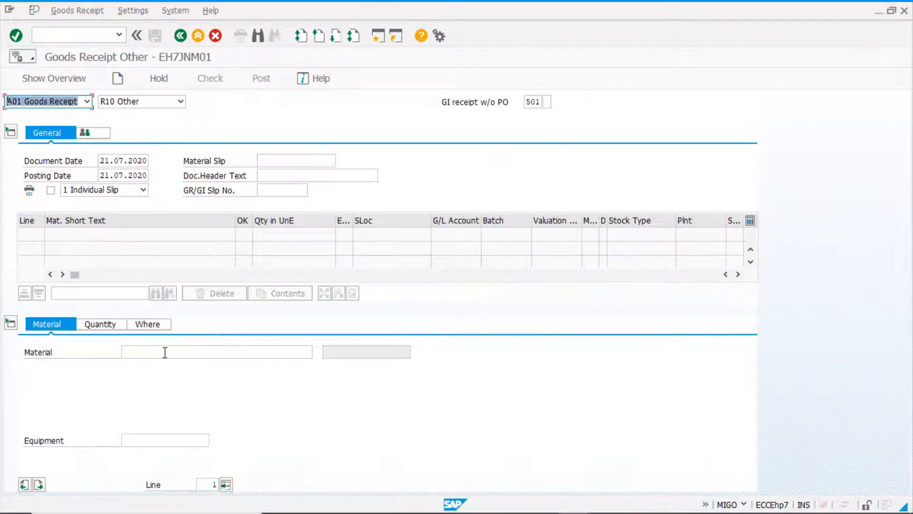
- Enter material 13 with a quantity of 10 in the goods receipt item
click(165, 352)
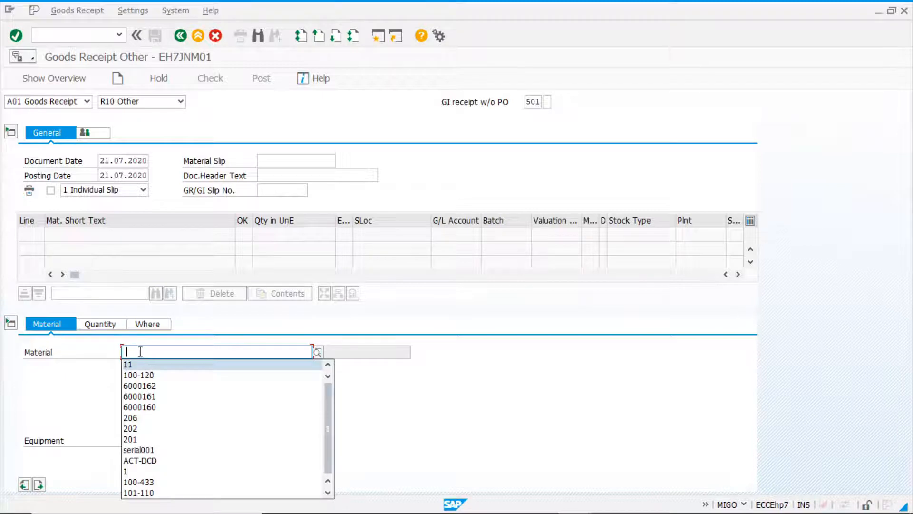
text(13)
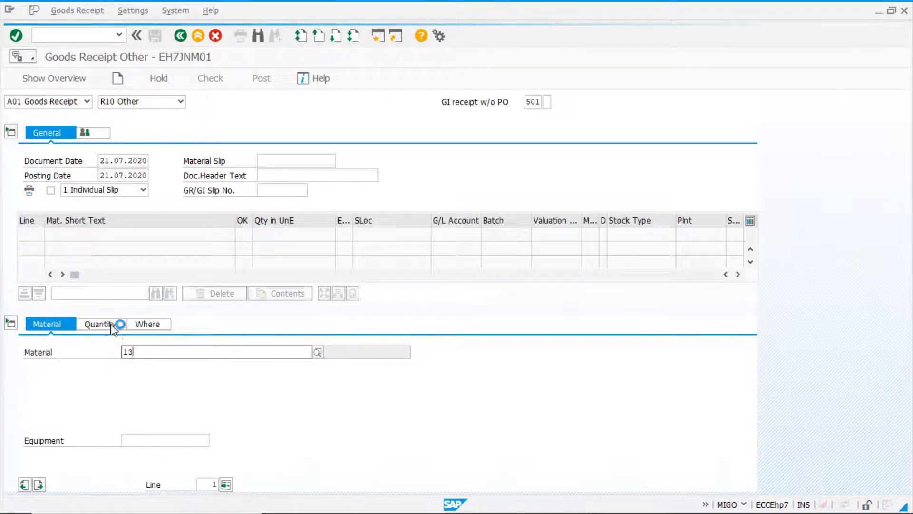
click(103, 325)
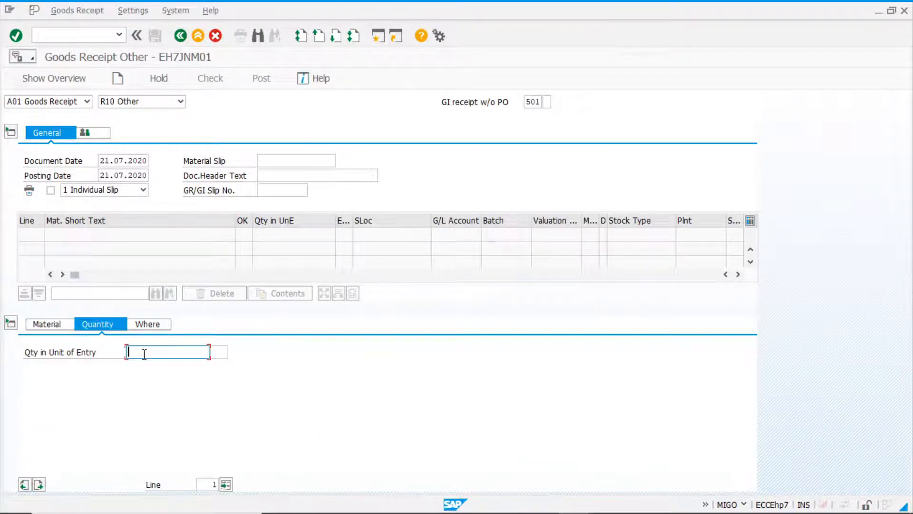
text(10)
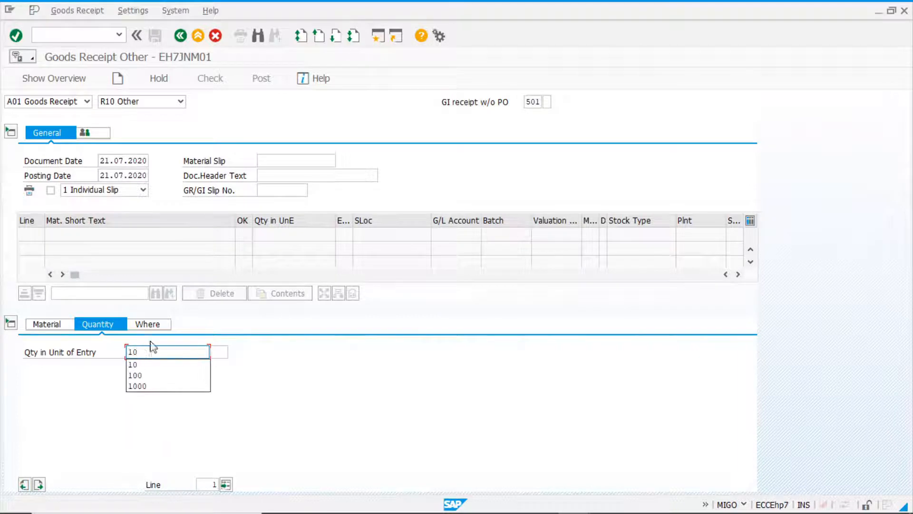
- Set the item's movement type to 561, plant to 1000 and storage location to 0001, and validate the entries
click(150, 324)
double_click(136, 352)
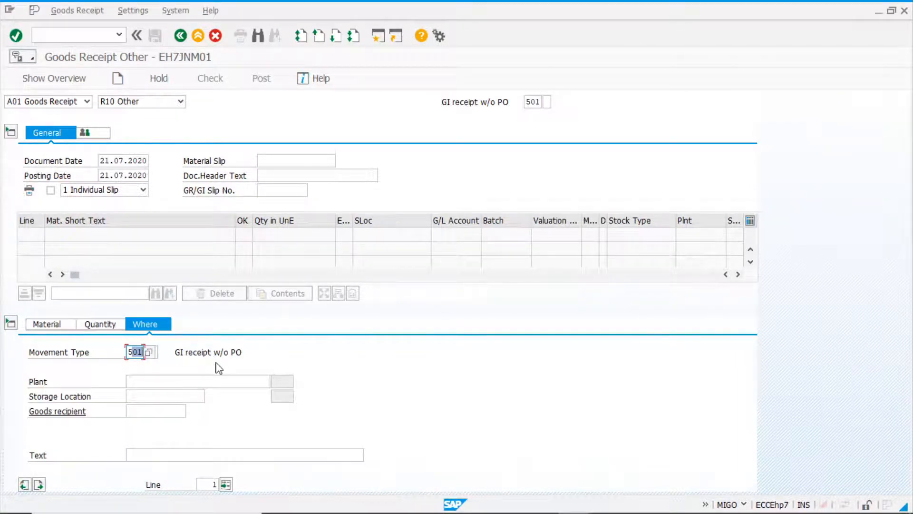
click(160, 382)
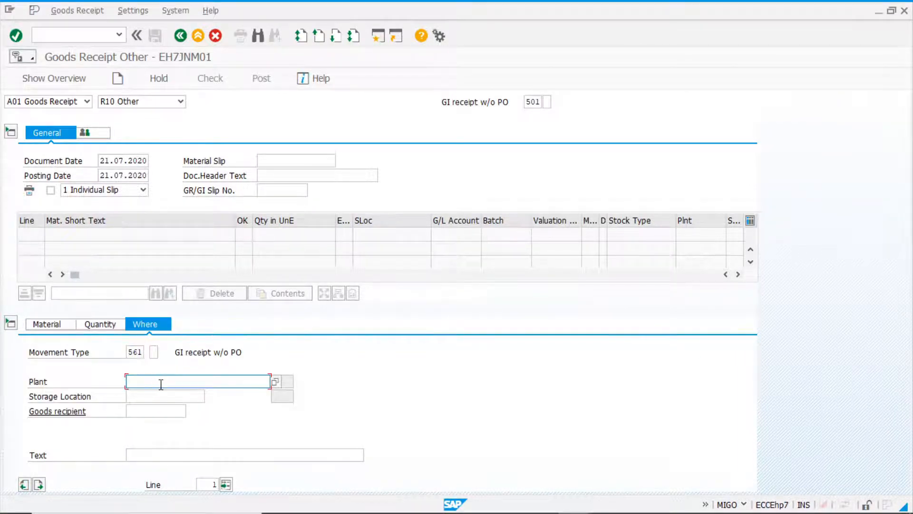
click(154, 395)
click(152, 397)
click(150, 410)
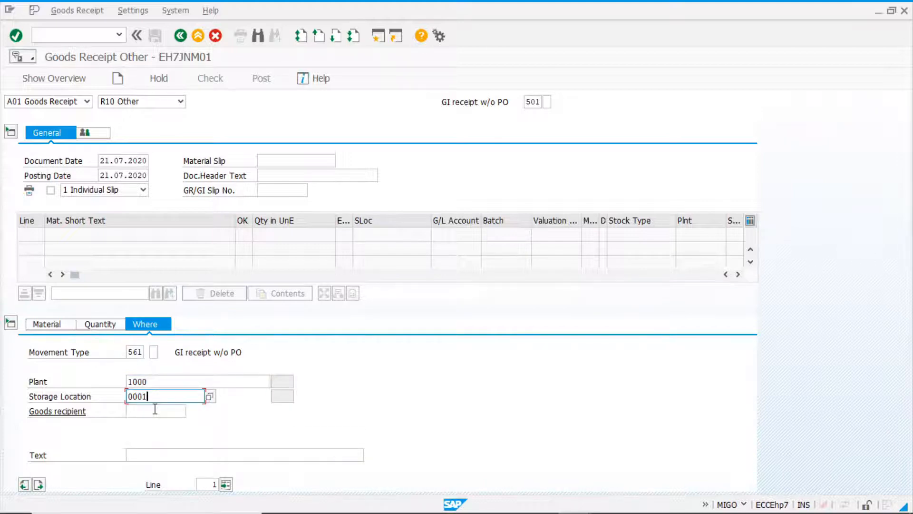
key(Return)
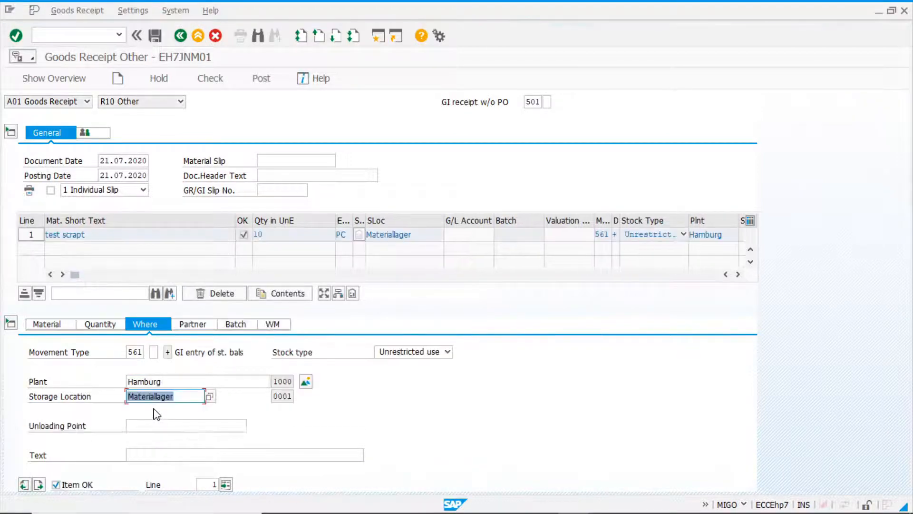
- Enter "internal" as the item's batch and post the goods receipt
click(235, 325)
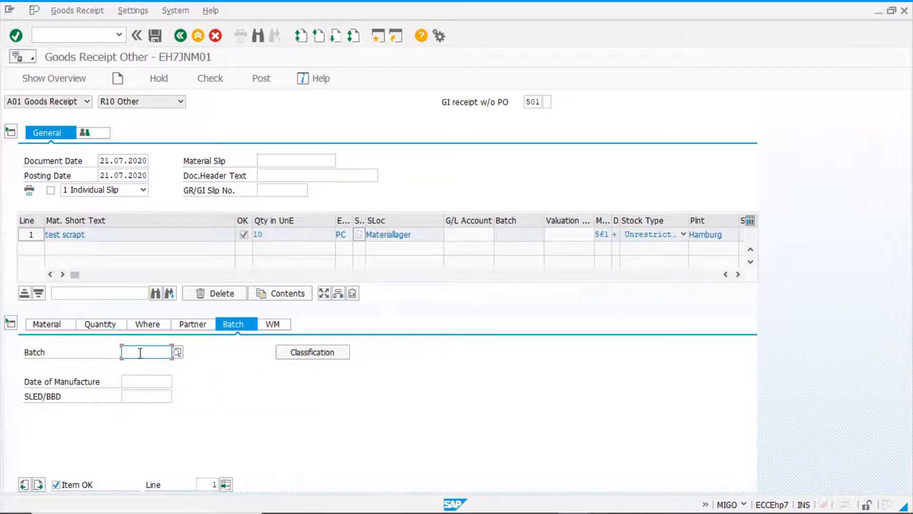
text(internal)
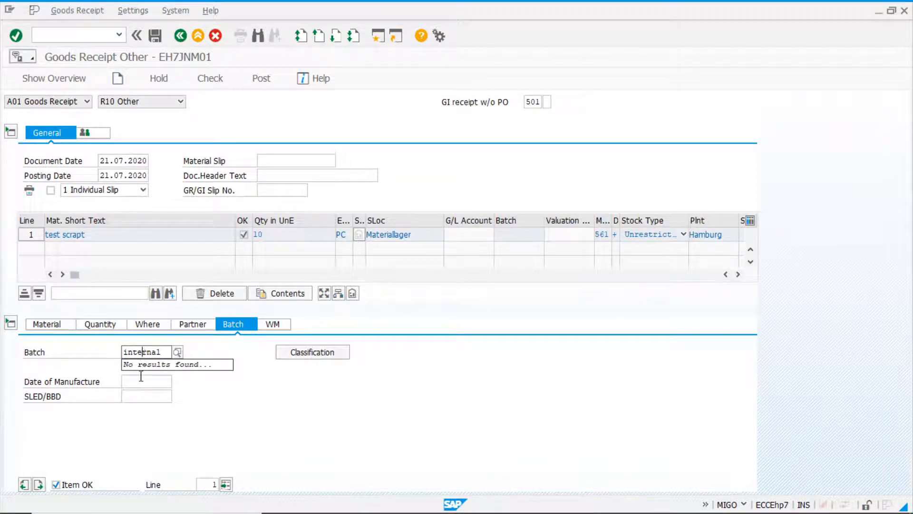
click(261, 85)
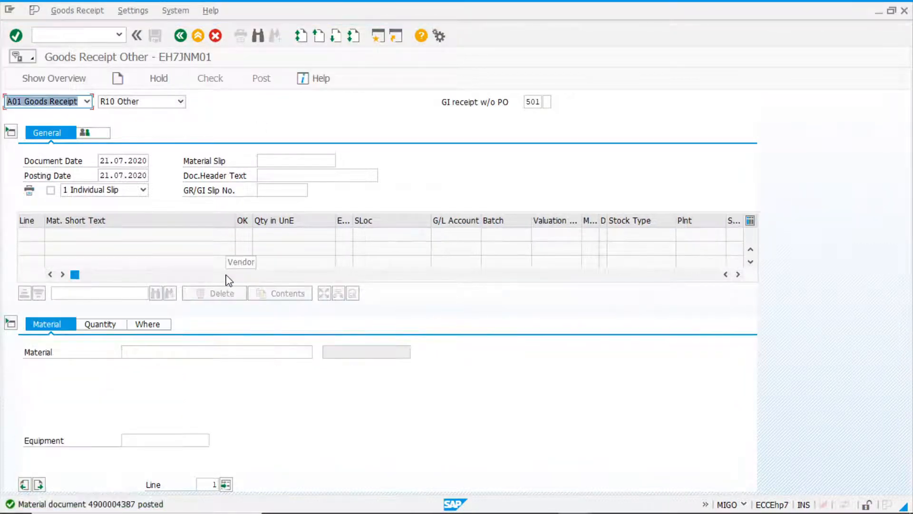
- Open transaction MMBE and display the stock overview for material 13 in plant 1000
click(84, 34)
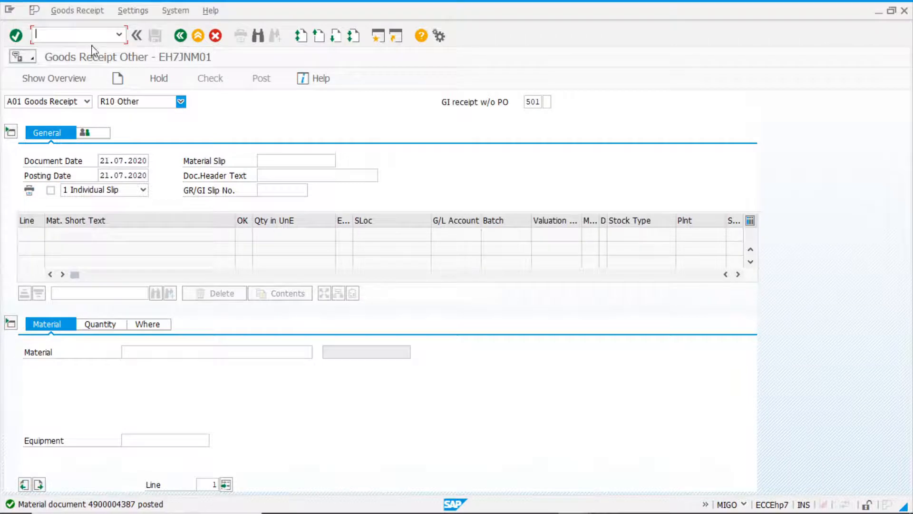
text(/nmmbe)
key(Return)
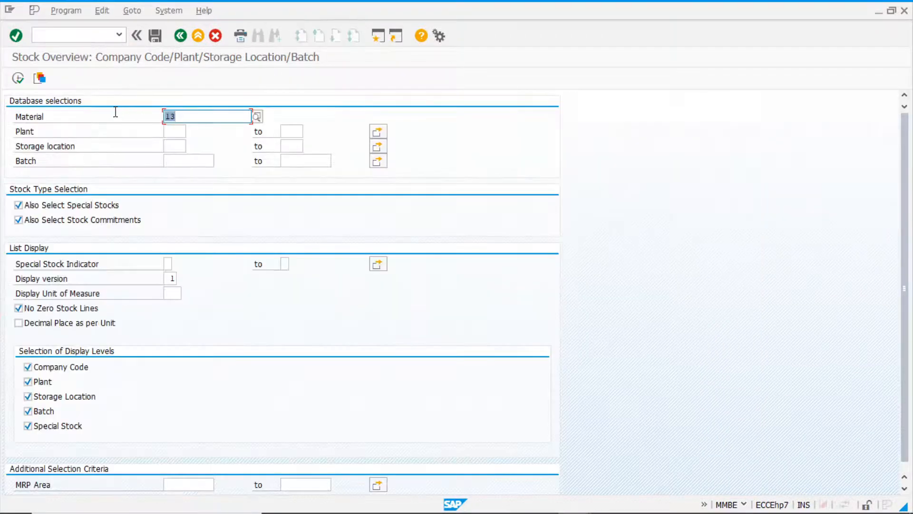
click(173, 132)
text(1000)
click(19, 79)
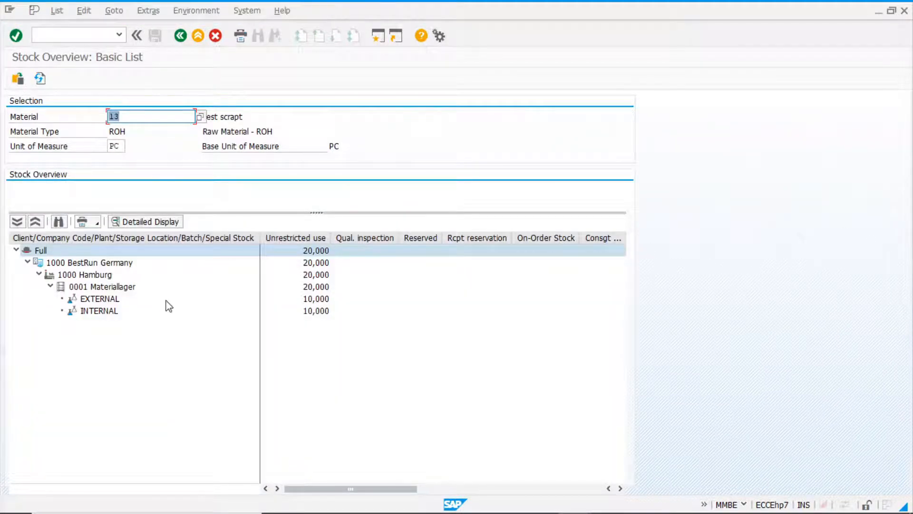
- Examine the unrestricted stock of storage location 0001 and its EXTERNAL and INTERNAL batches
click(102, 288)
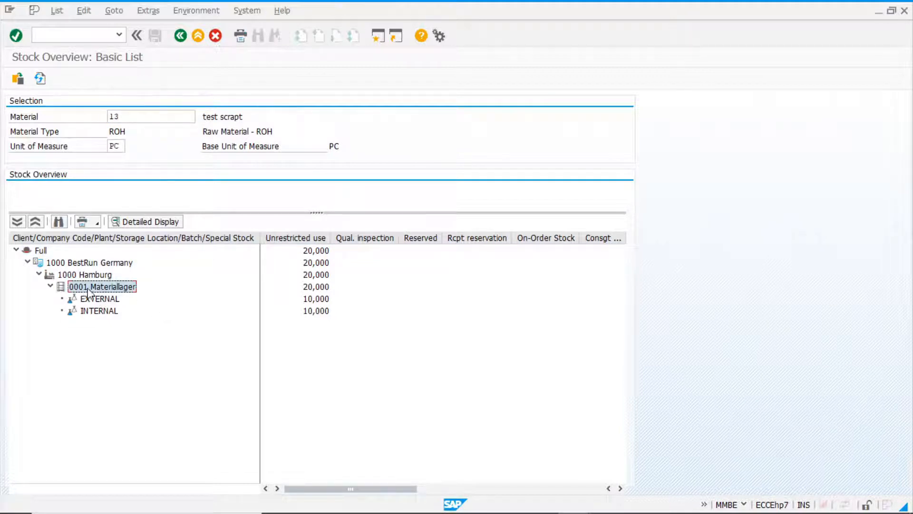
click(310, 287)
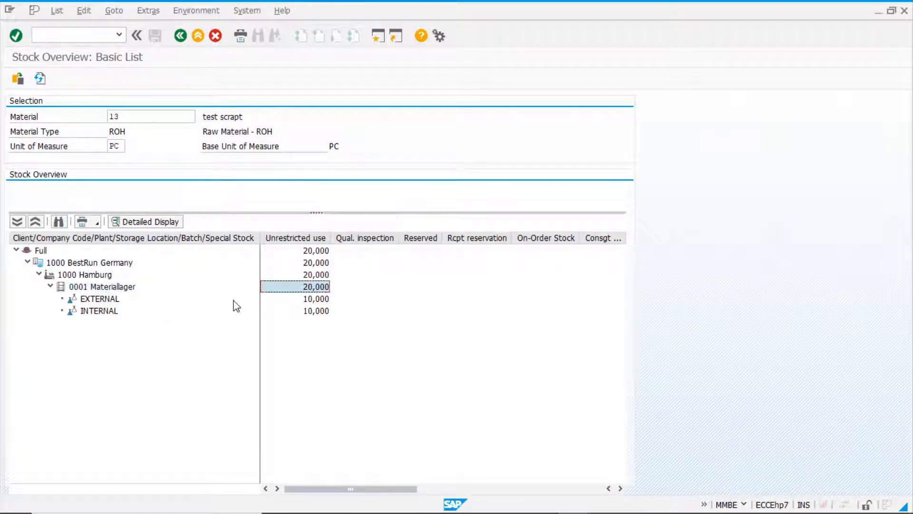
click(314, 300)
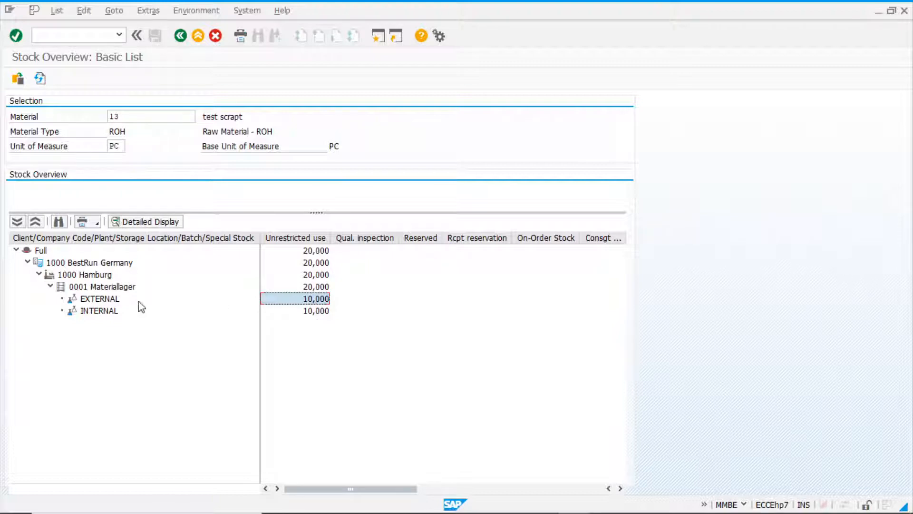
click(101, 302)
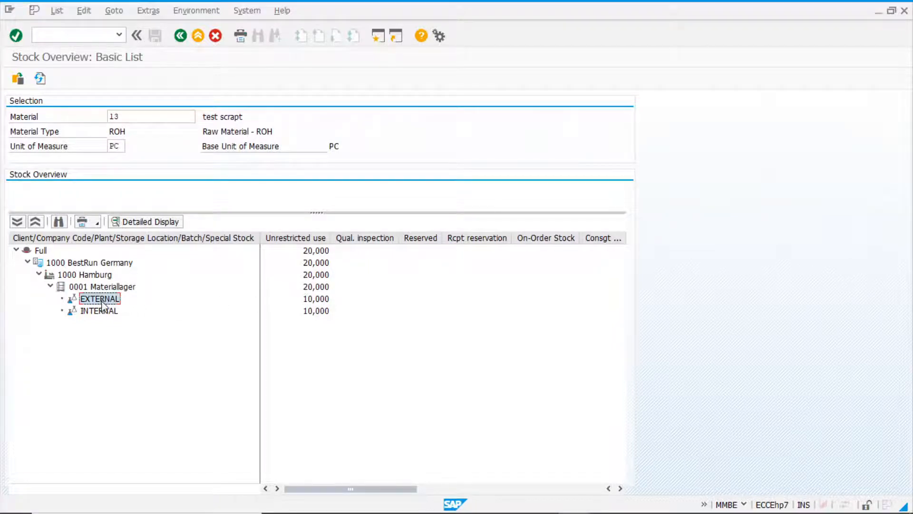
click(100, 314)
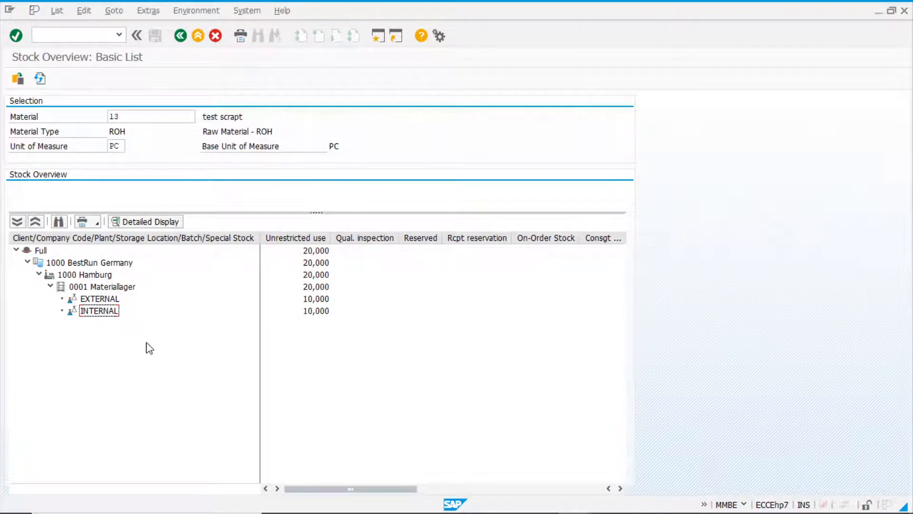
click(106, 300)
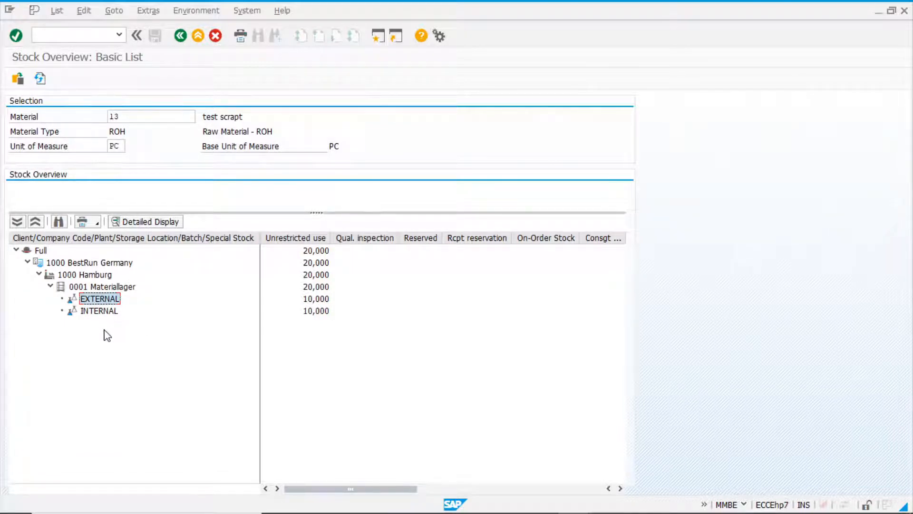
click(100, 313)
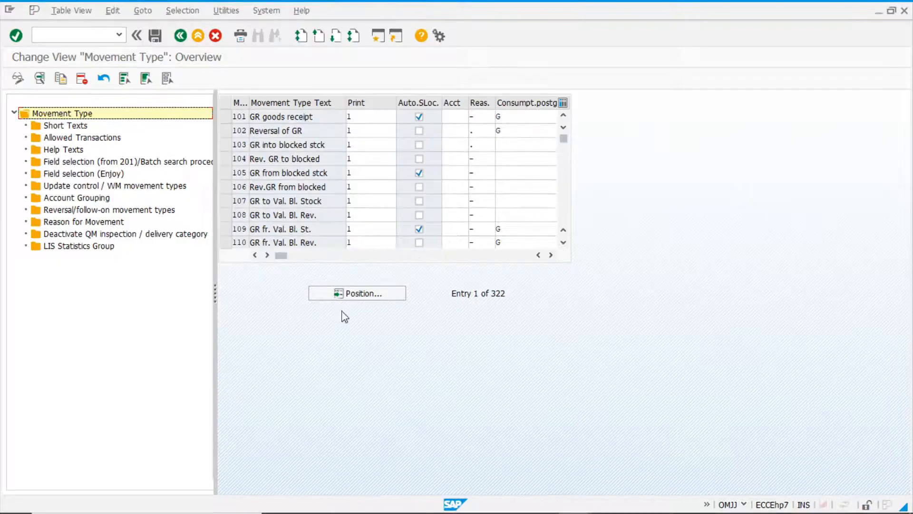
- Position the movement type list in OMJJ at movement type 551
click(356, 295)
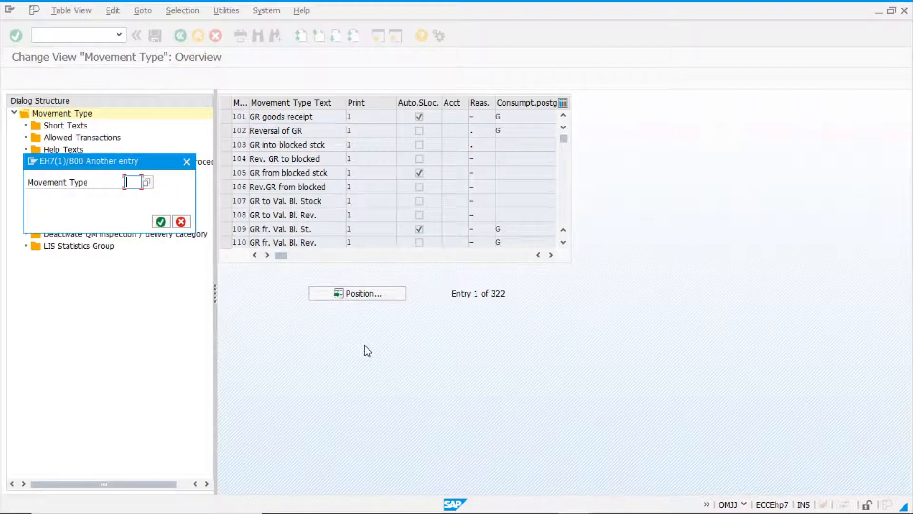
text(551)
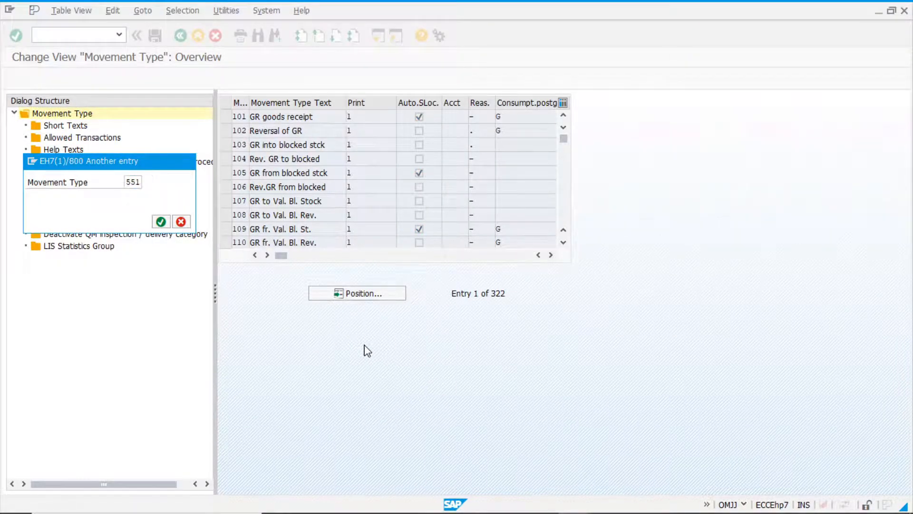
key(Return)
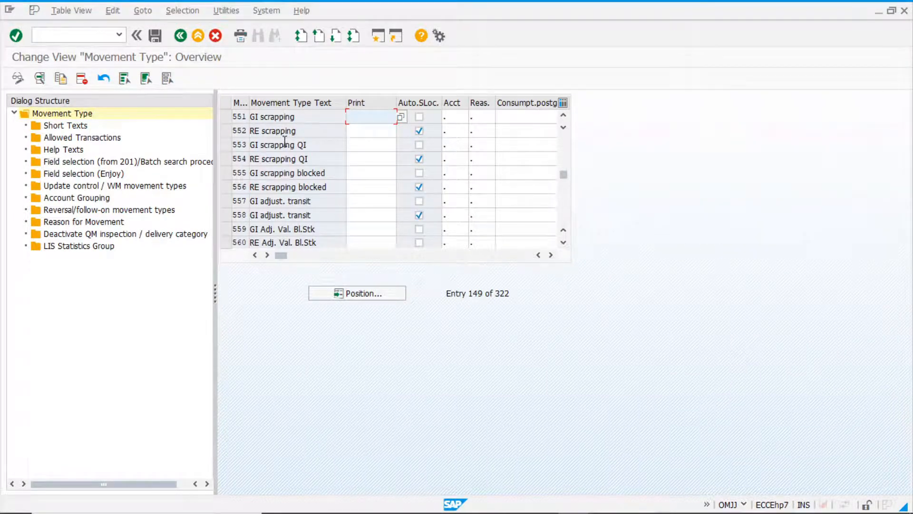
- Copy movement type 551 GI scrapping to new movement type 951 with all dependent entries
click(224, 117)
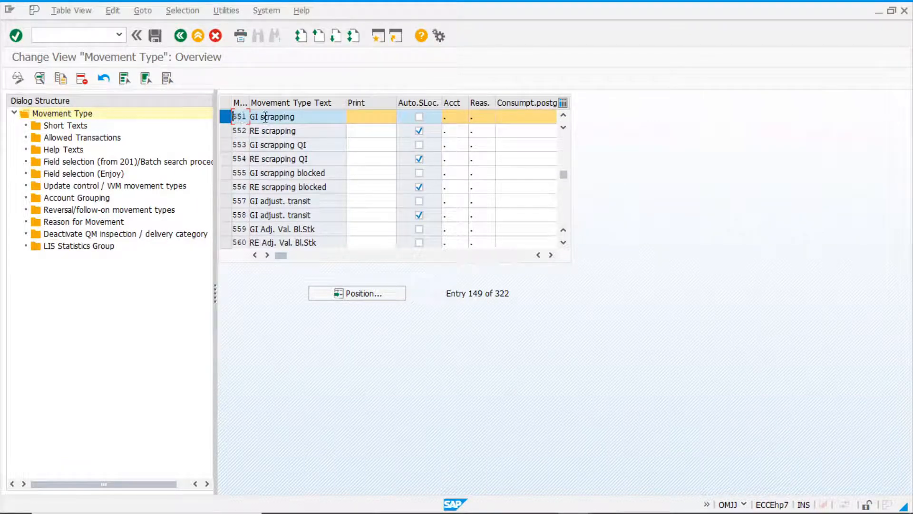
click(61, 79)
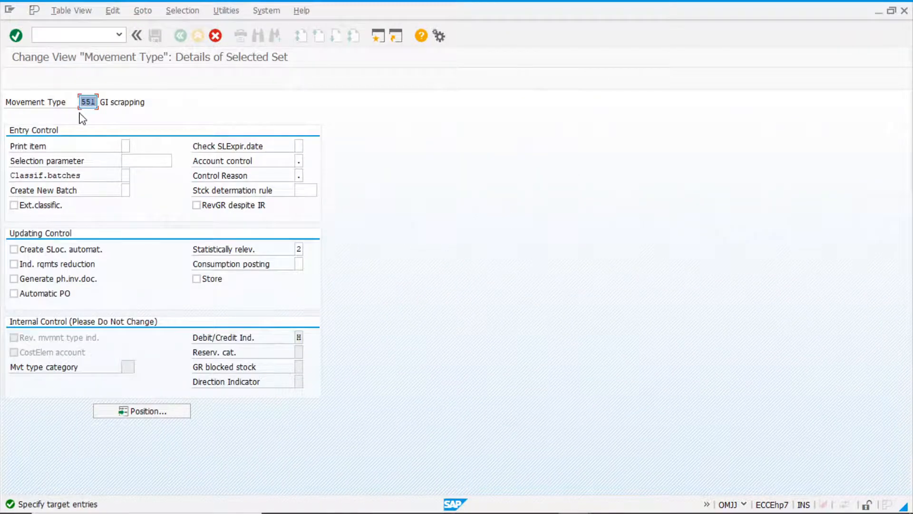
text(951)
click(106, 184)
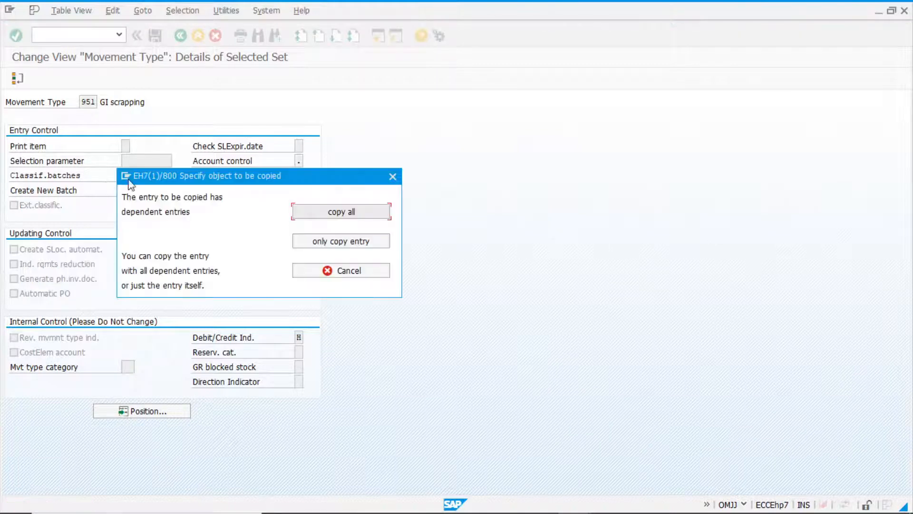
click(348, 212)
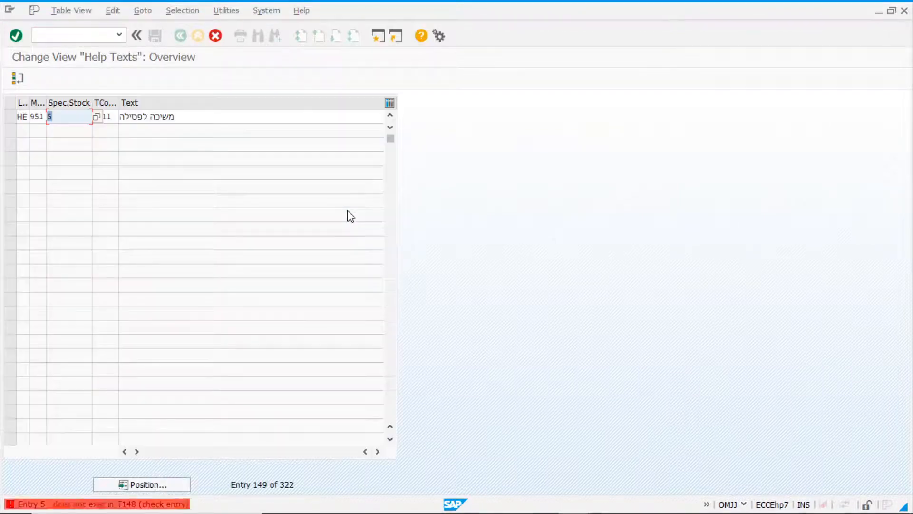
- Skip the help text entries flagged during the copy to 951 and complete the copying
click(17, 77)
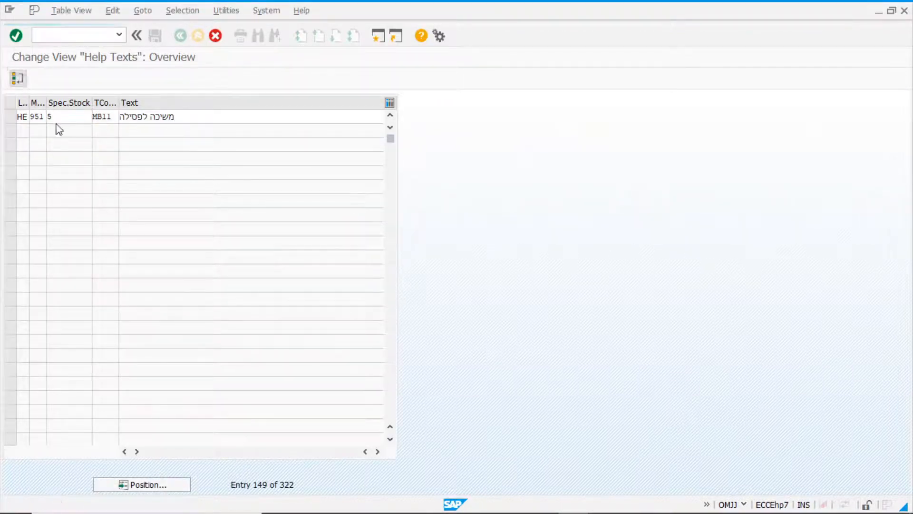
click(17, 78)
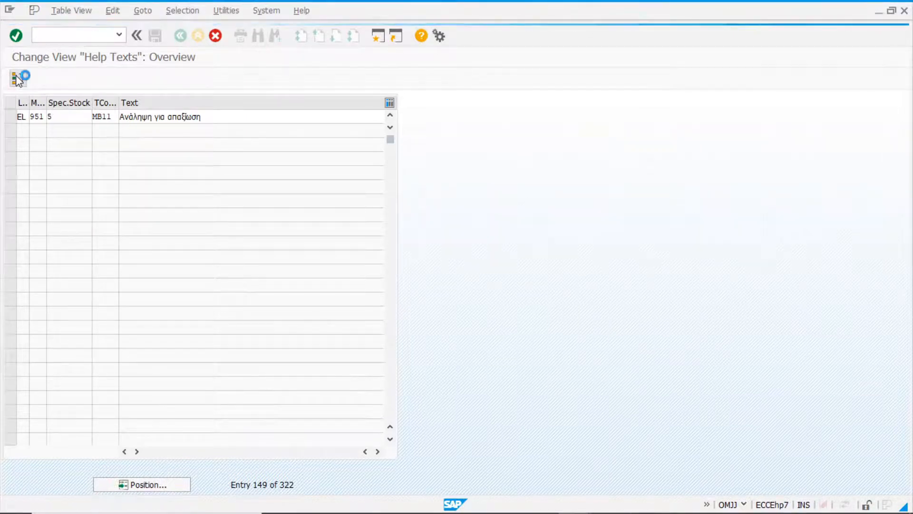
click(18, 78)
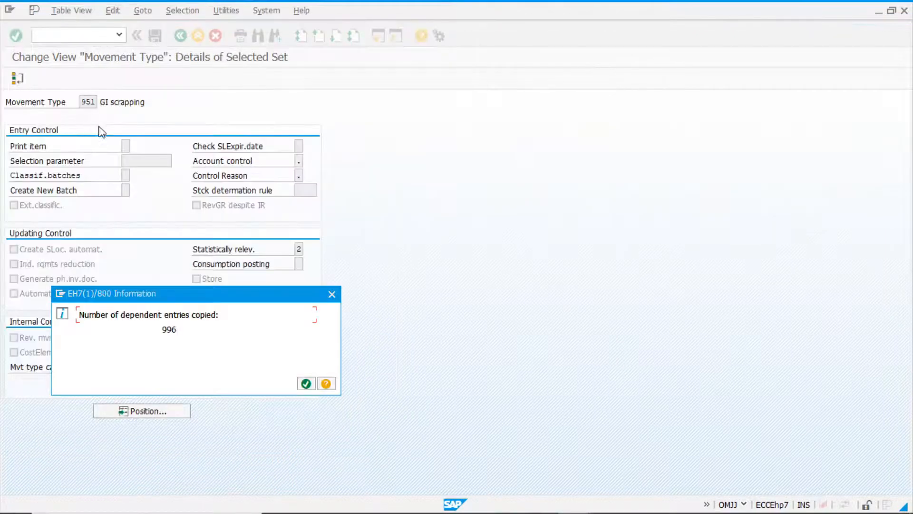
click(306, 383)
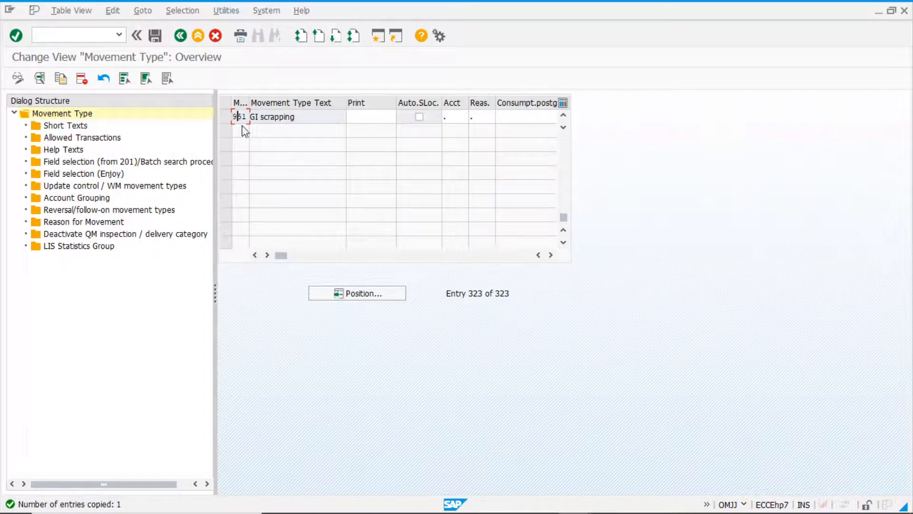
- Make the reason for movement a required entry (+) for movement type 951 and save it to the proposed customizing request
double_click(280, 119)
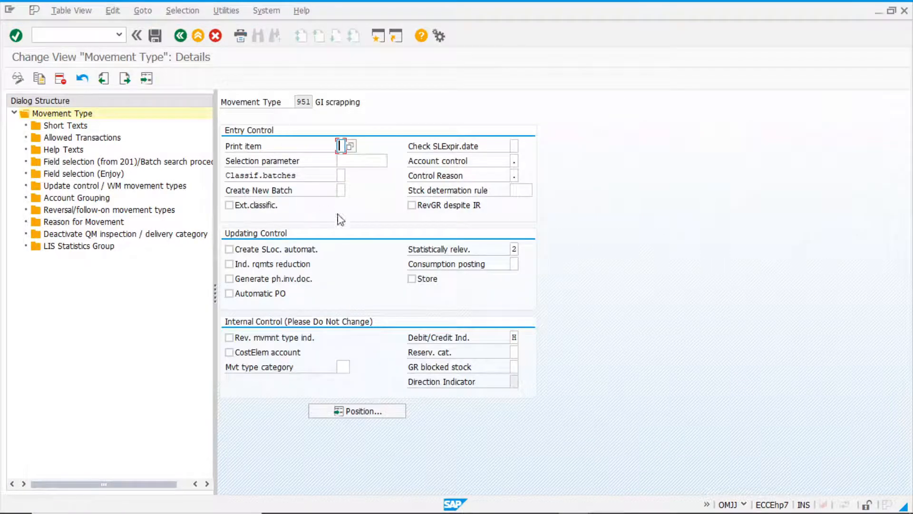
click(515, 177)
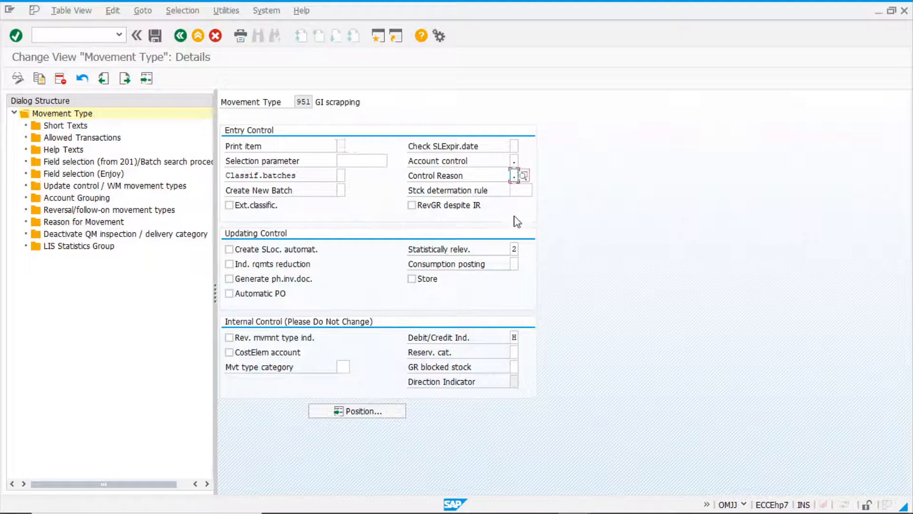
click(524, 176)
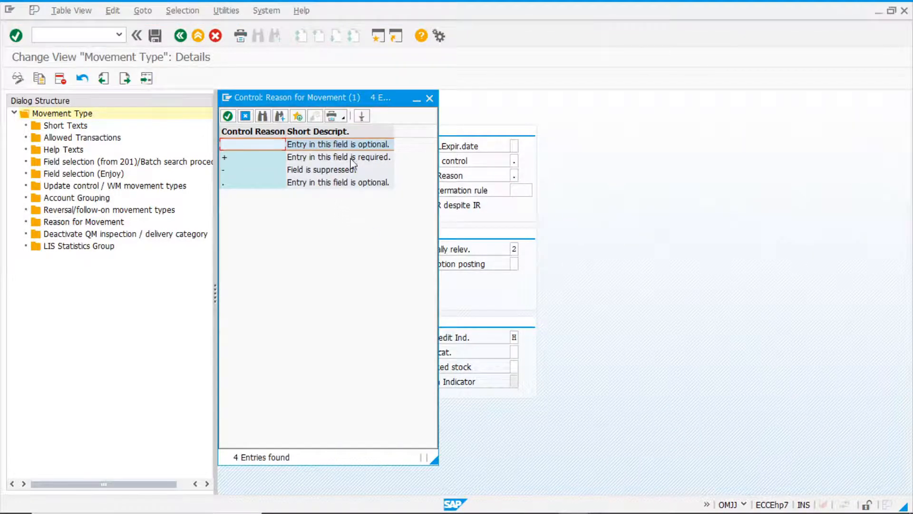
double_click(354, 161)
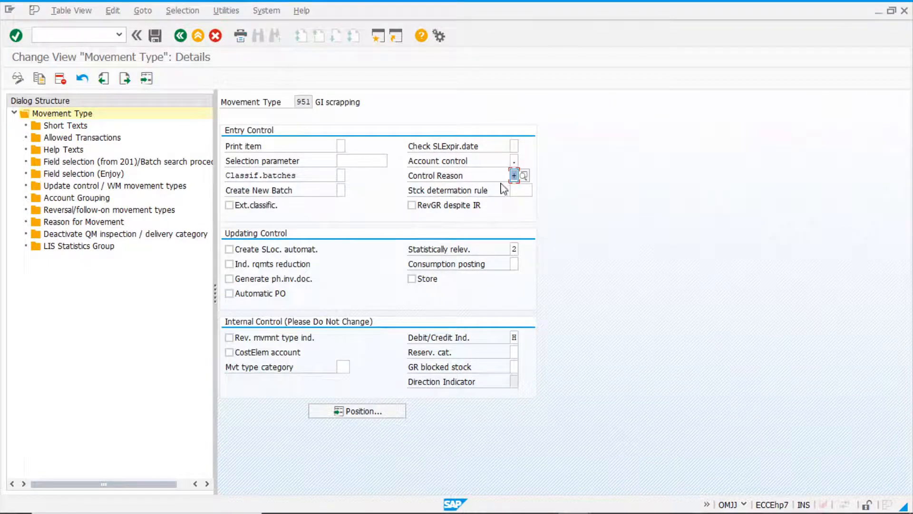
click(155, 36)
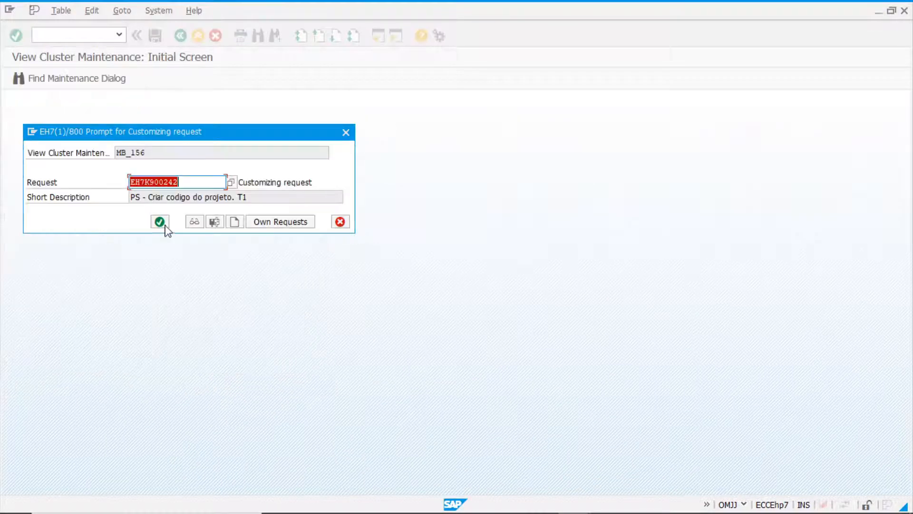
click(160, 222)
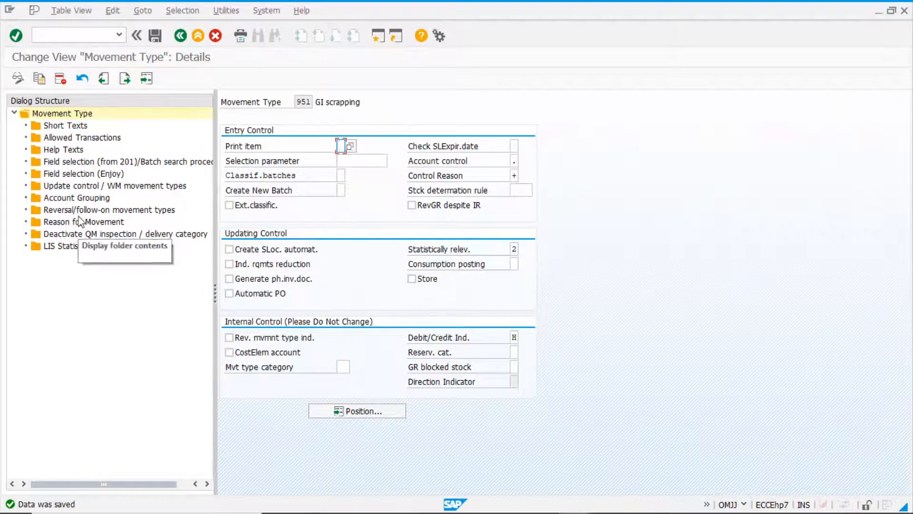
- Set the account modifier to ZNG for 951's GBB line with value and quantity update and no special stock, and save the account grouping
double_click(79, 198)
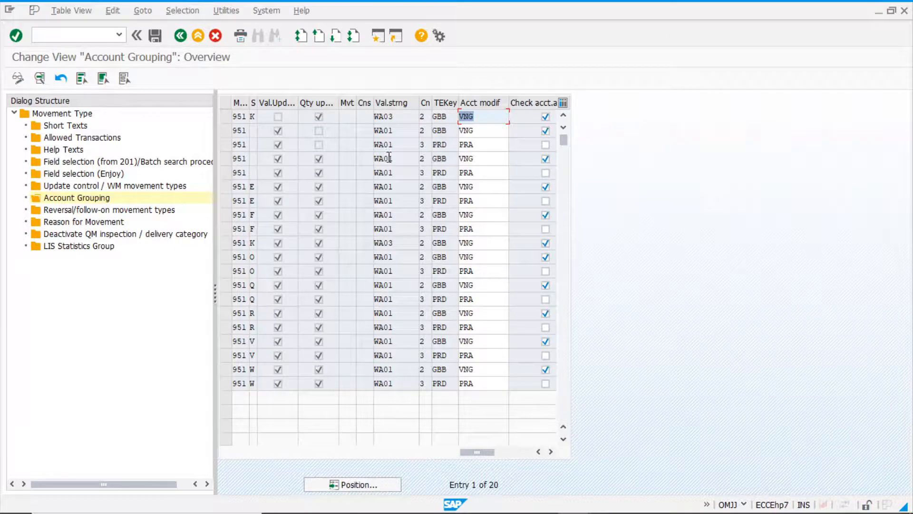
click(489, 161)
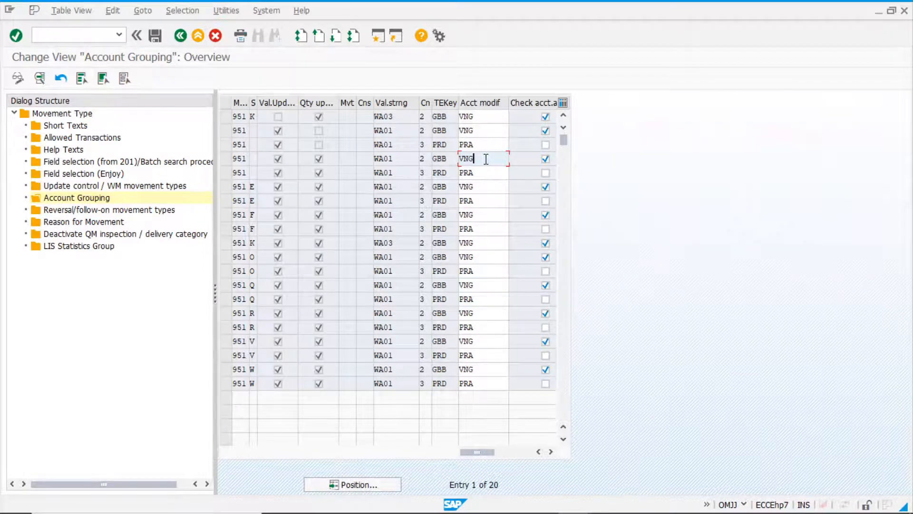
key(BackSpace)
key(BackSpace)
key(Down)
key(Return)
key(Return)
click(155, 35)
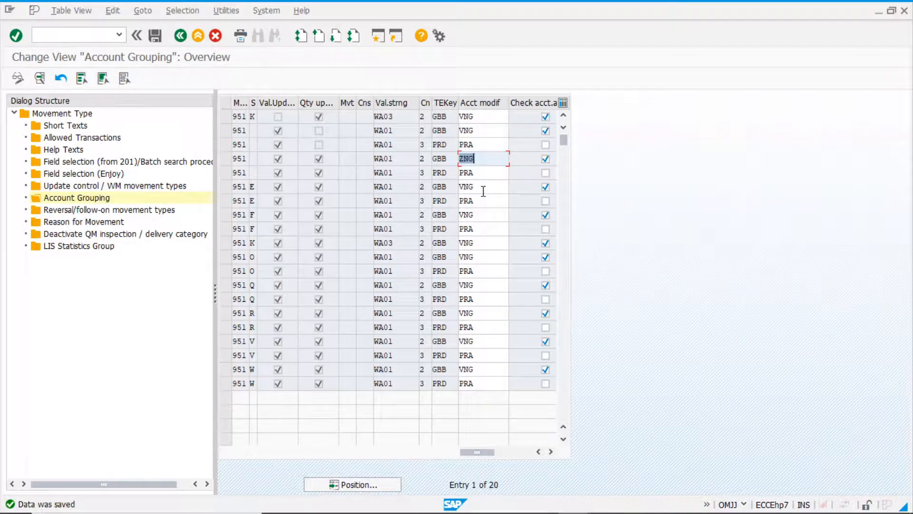
- Return to the IMG and open Configure Automatic Postings under Valuation and Account Assignment, Account Determination Without Wizard
click(181, 38)
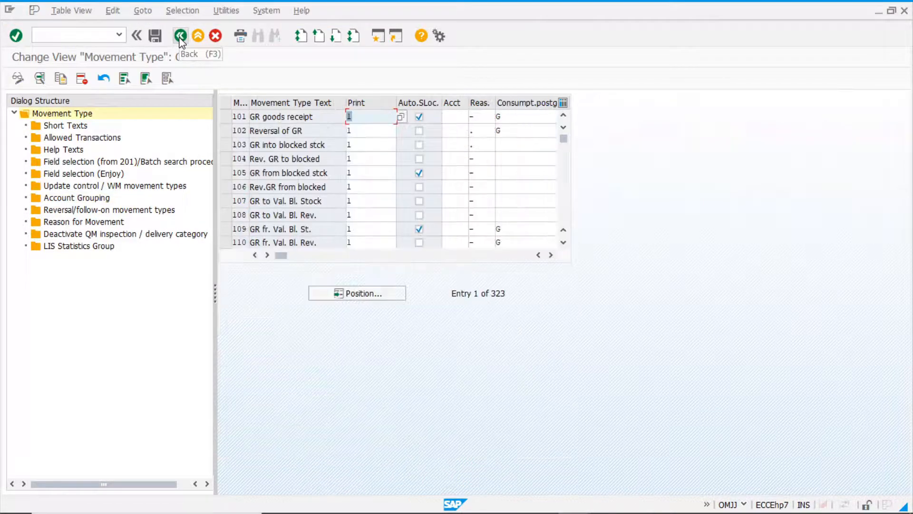
click(180, 36)
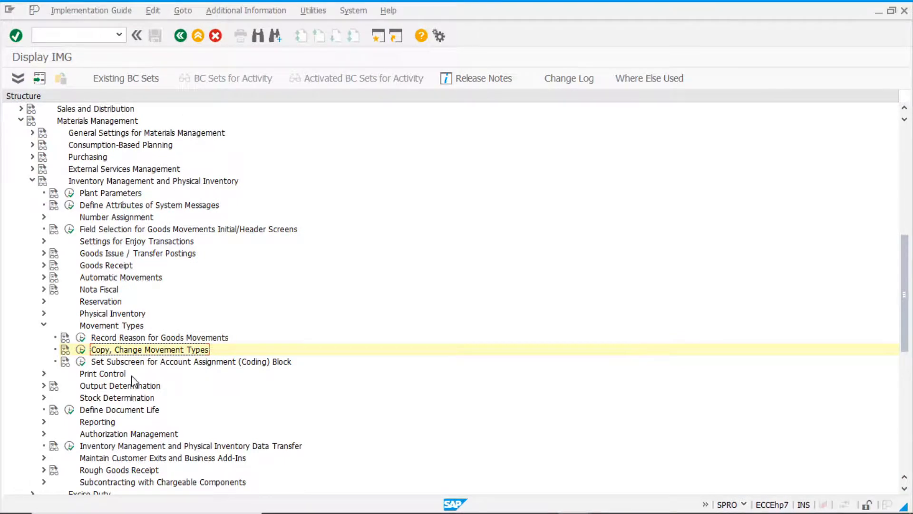
scroll(133, 379, down, 4)
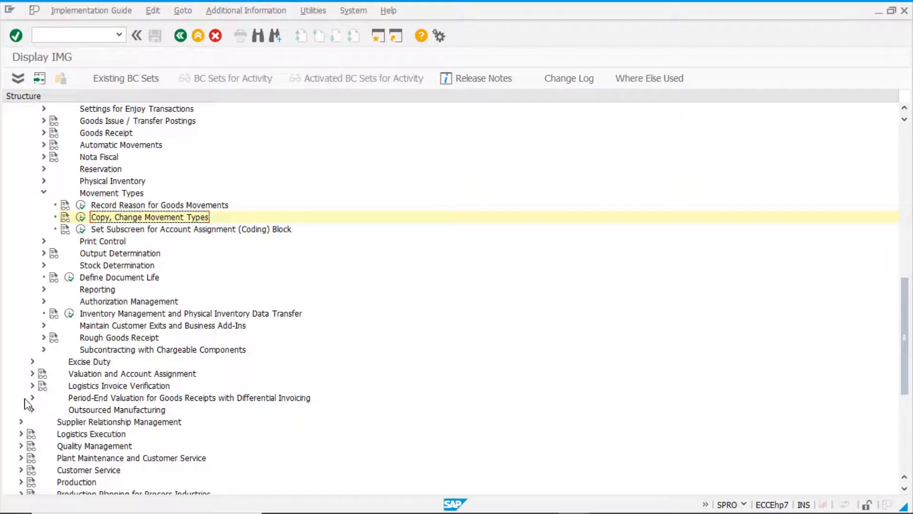
click(33, 373)
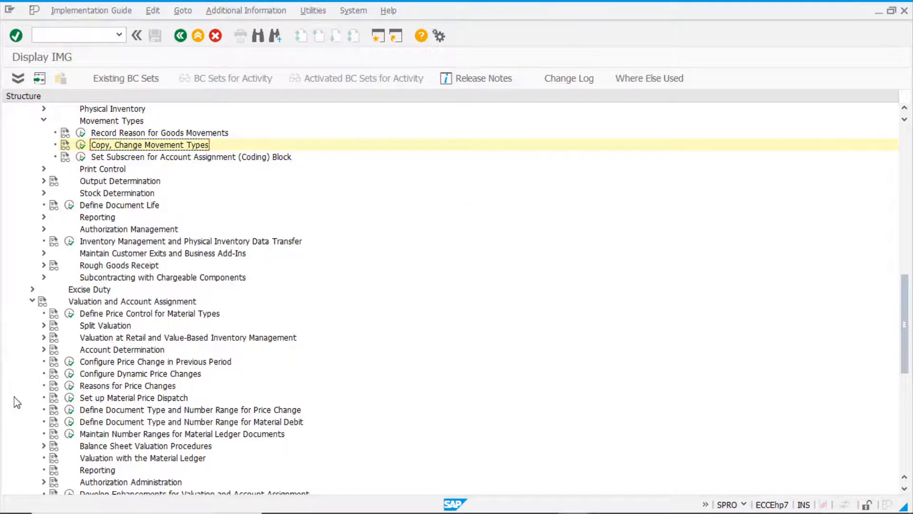
click(44, 349)
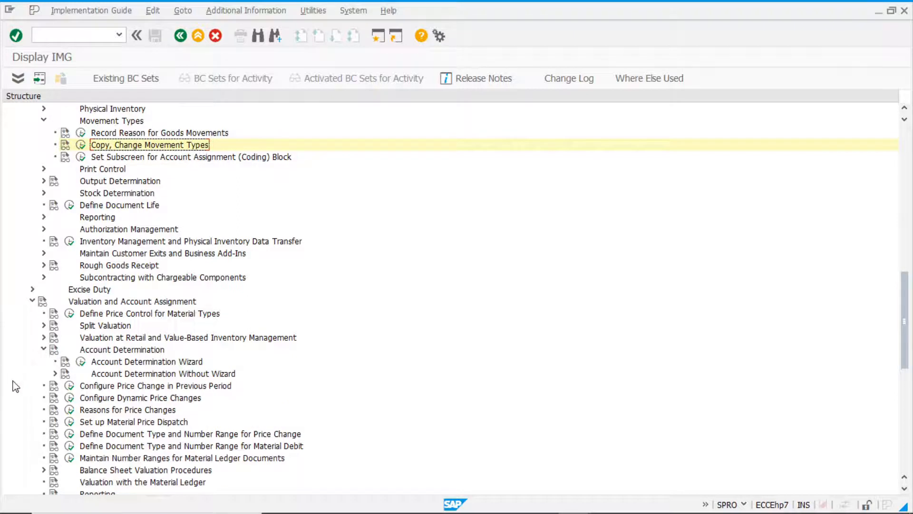
click(55, 374)
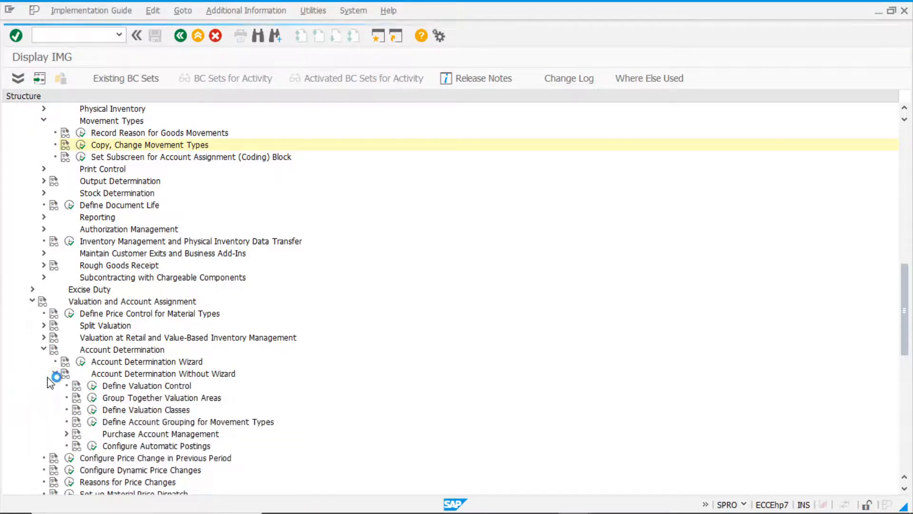
scroll(27, 396, down, 2)
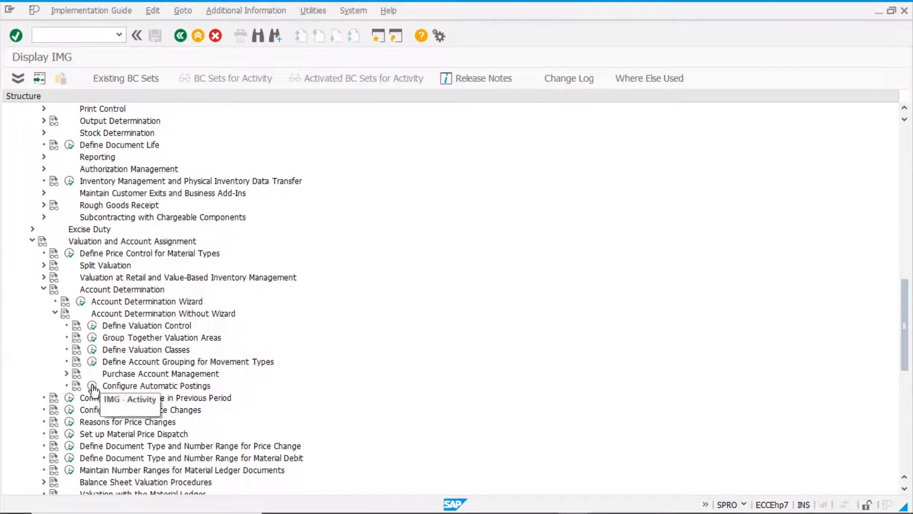
click(92, 386)
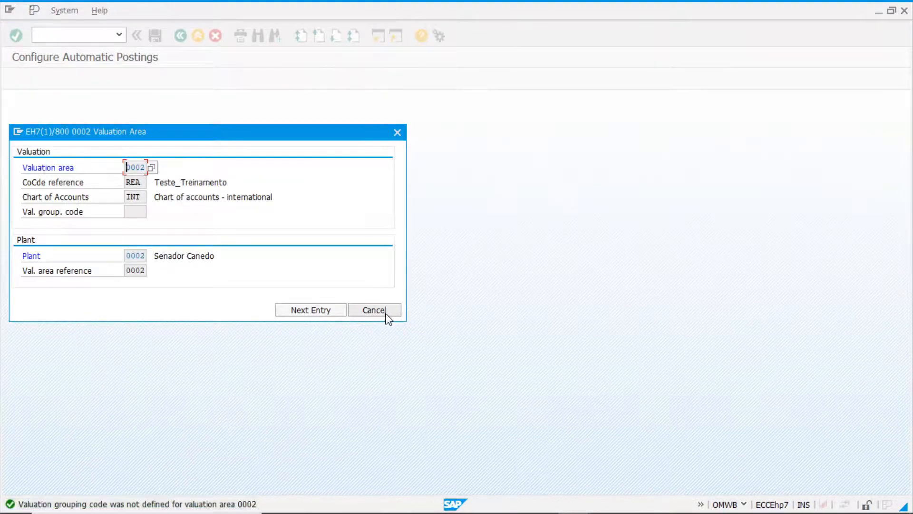
- Cancel the valuation area check and open the GBB account assignments for chart of accounts INT
click(387, 314)
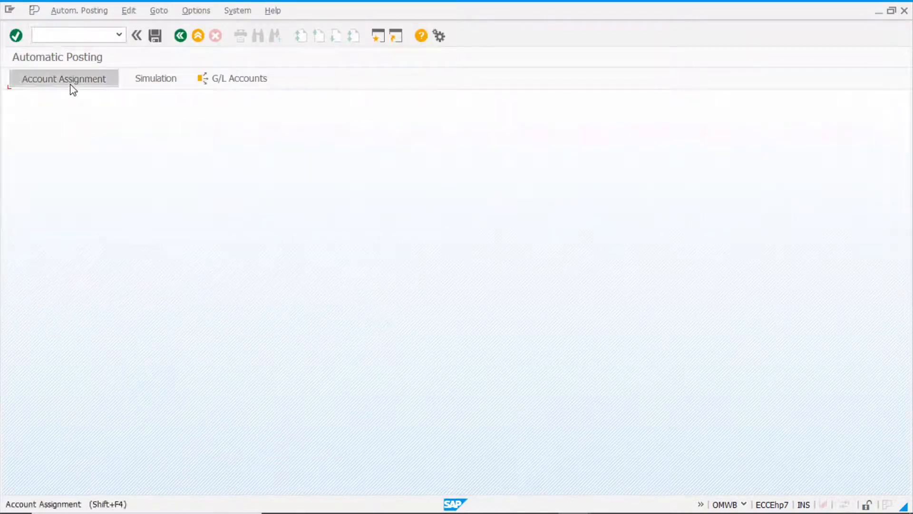
click(71, 87)
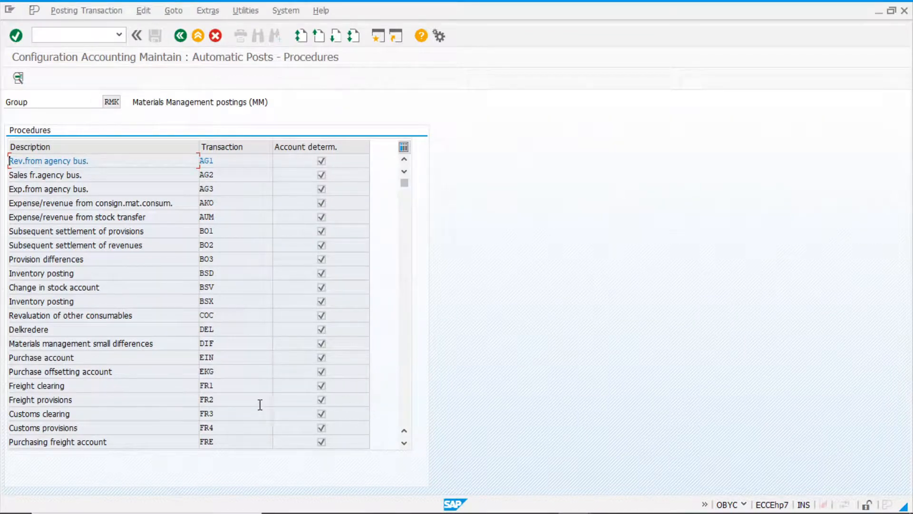
scroll(257, 407, down, 1)
scroll(245, 421, down, 1)
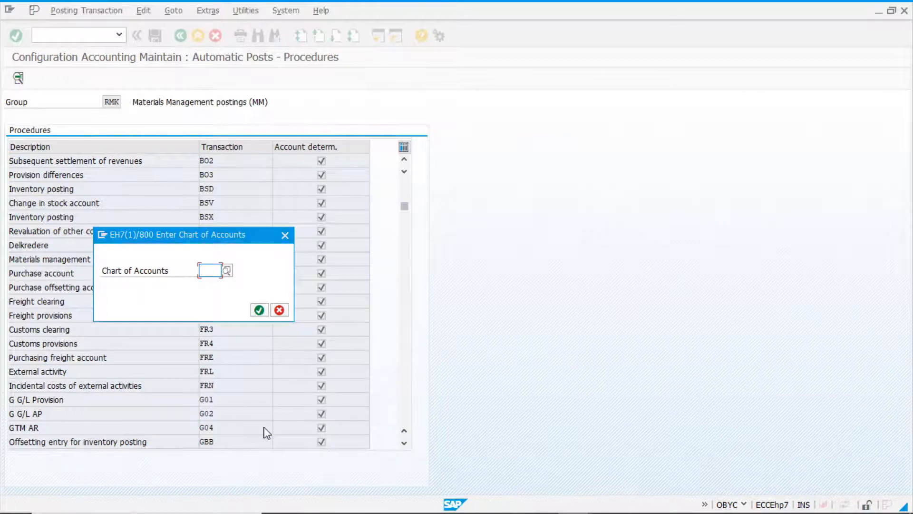
text(int)
key(Return)
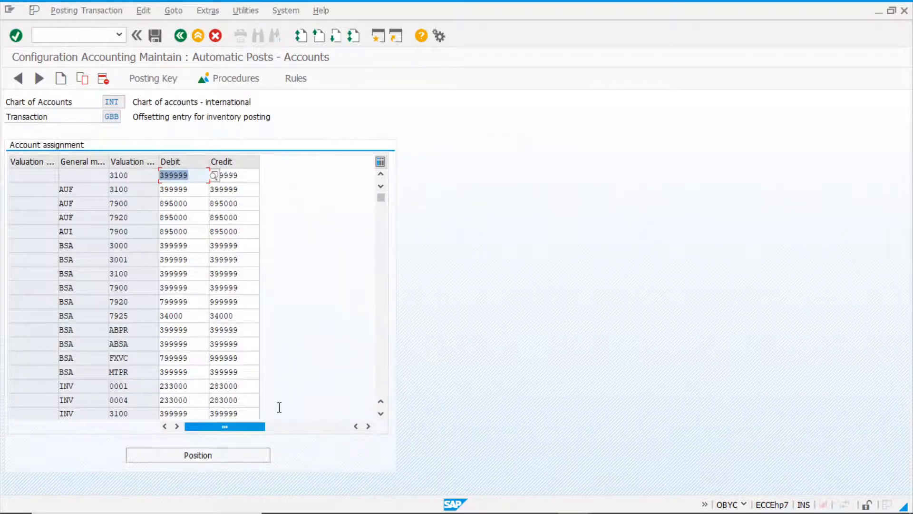
- Position the account assignments at valuation modifier 0001 and general modification VNG, and examine the entry for valuation class 3000
scroll(383, 381, down, 10)
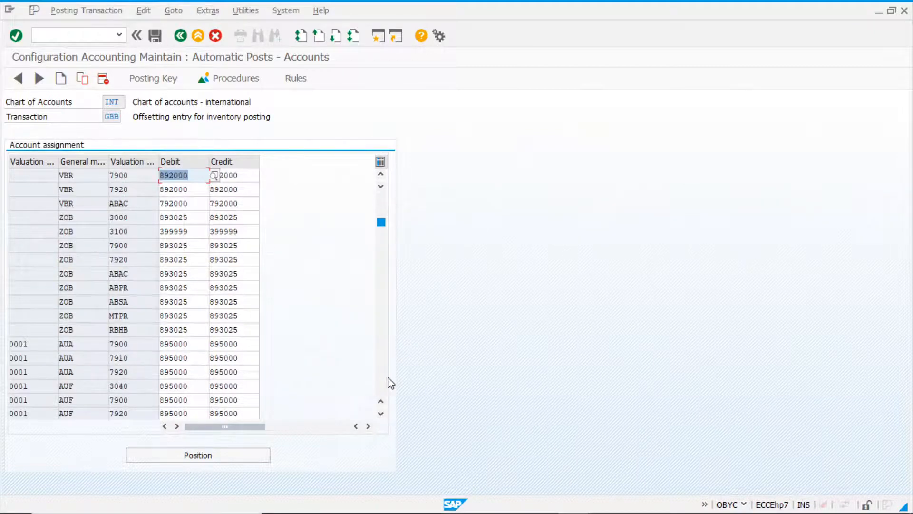
click(237, 464)
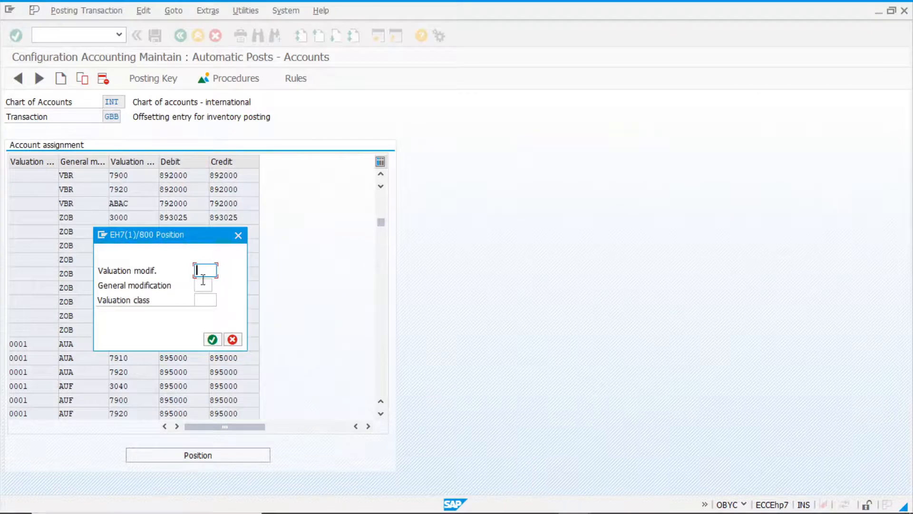
text(0001)
click(205, 285)
text(VNG)
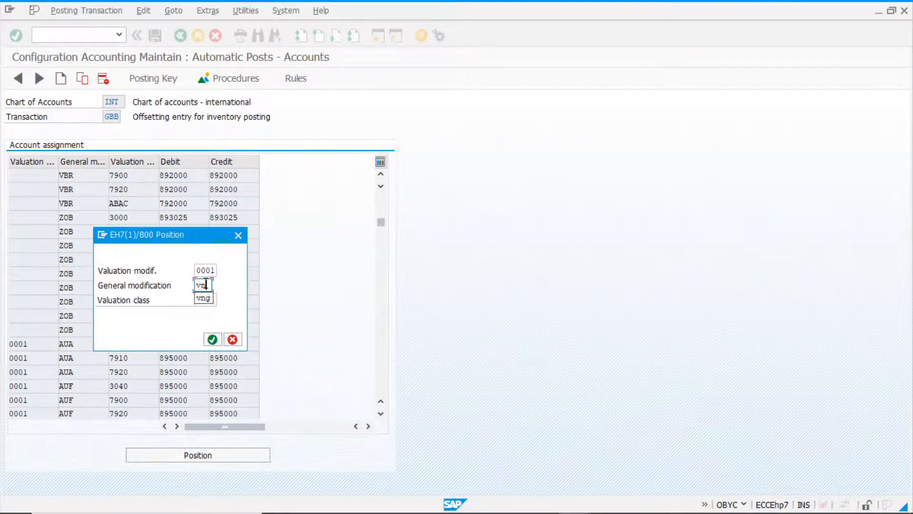
key(Return)
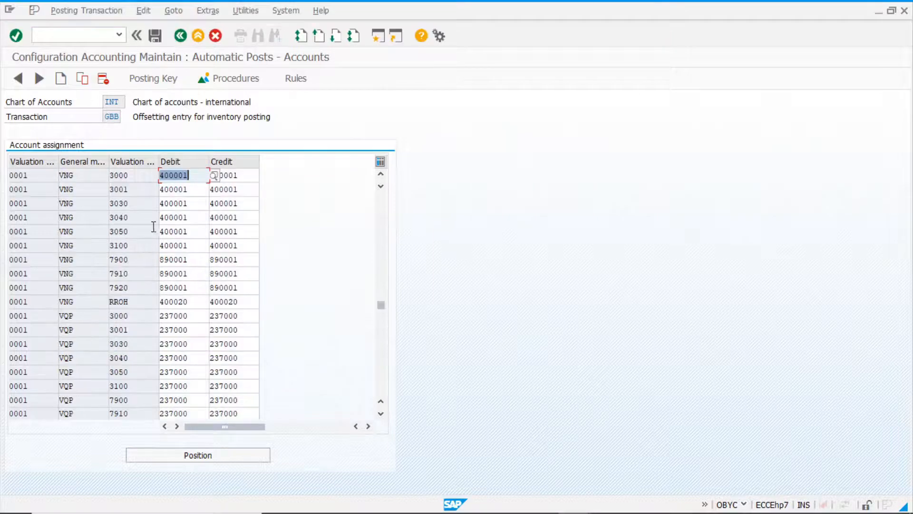
click(251, 175)
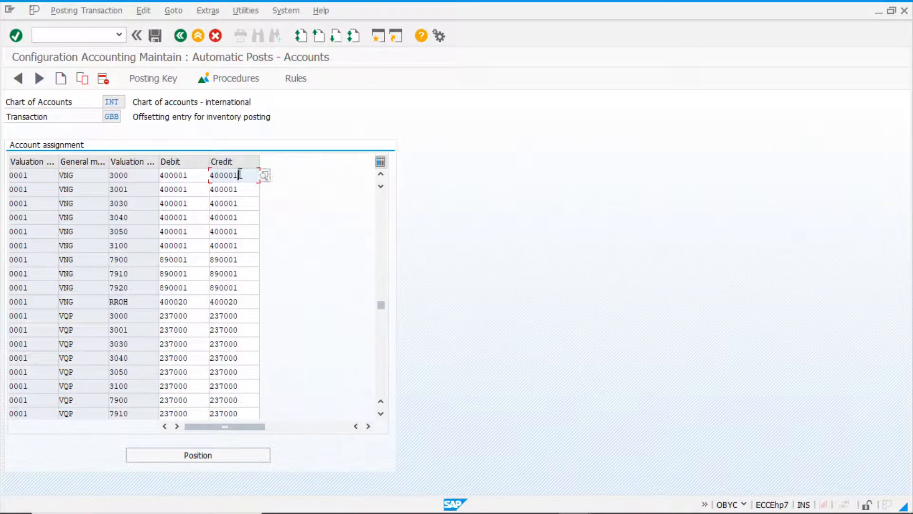
click(86, 174)
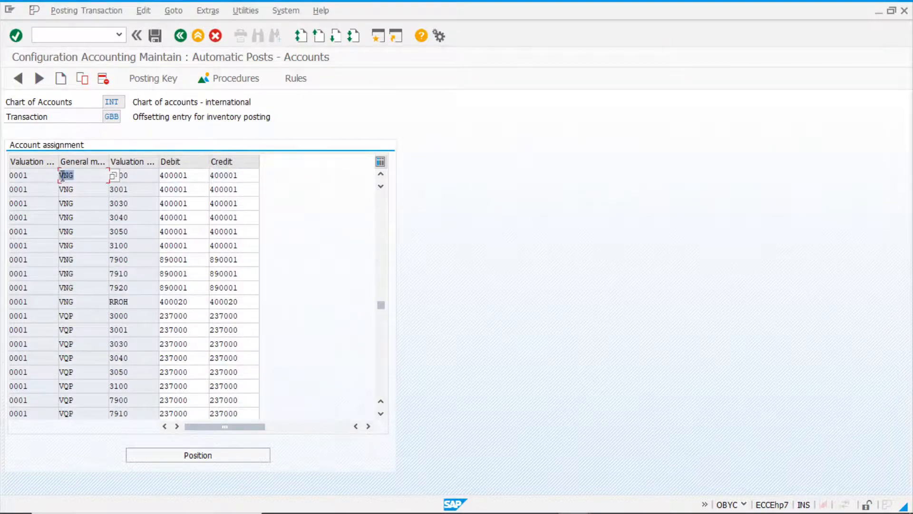
click(140, 175)
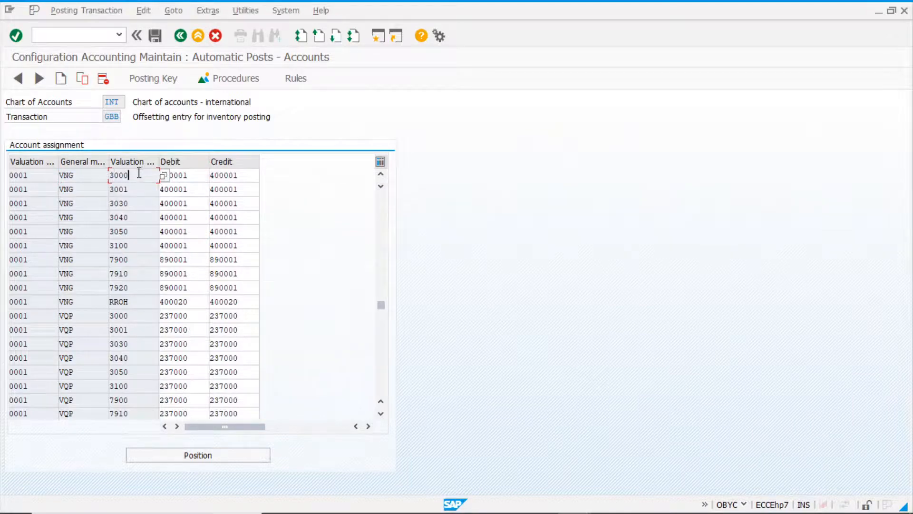
click(186, 175)
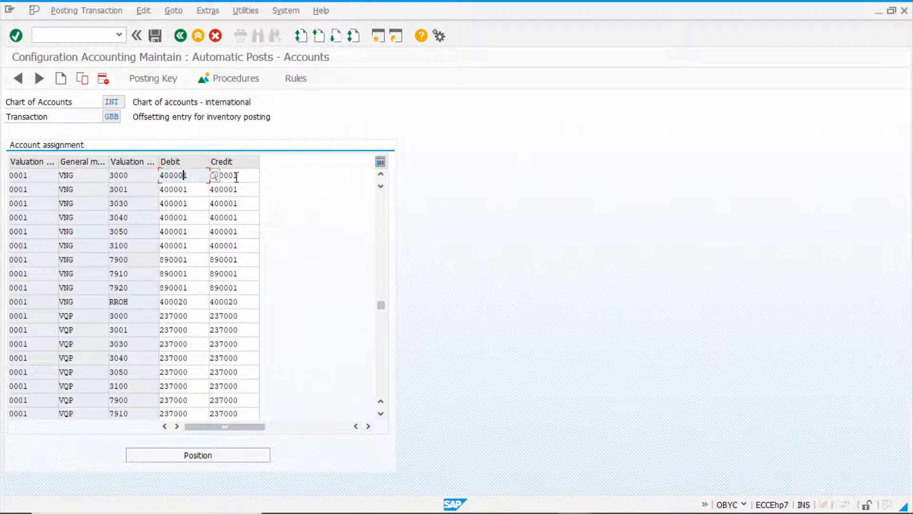
click(47, 175)
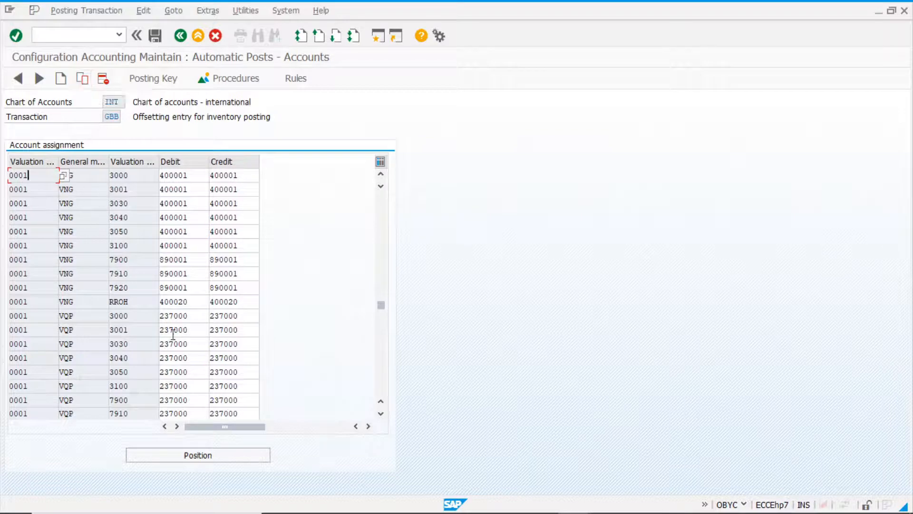
- Copy account number 400020 from the VNG RROH row and duplicate the VNG entry for valuation class 3000
double_click(197, 305)
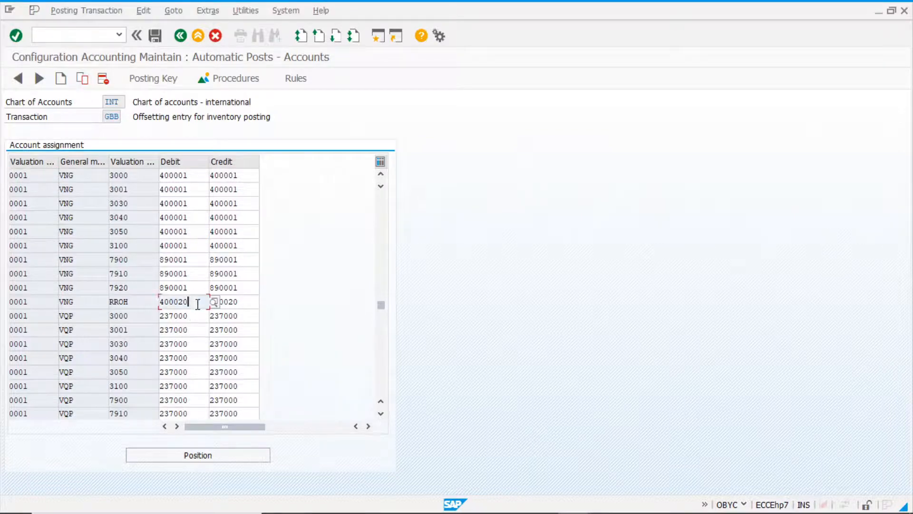
click(91, 303)
click(82, 175)
click(82, 79)
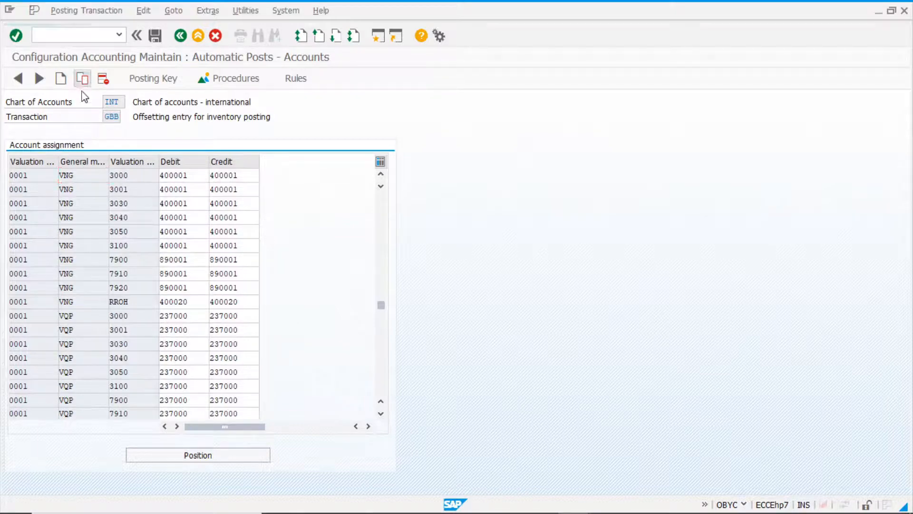
- Set the duplicated entry's general modification to ZNG and both its debit and credit accounts to 400020
double_click(69, 190)
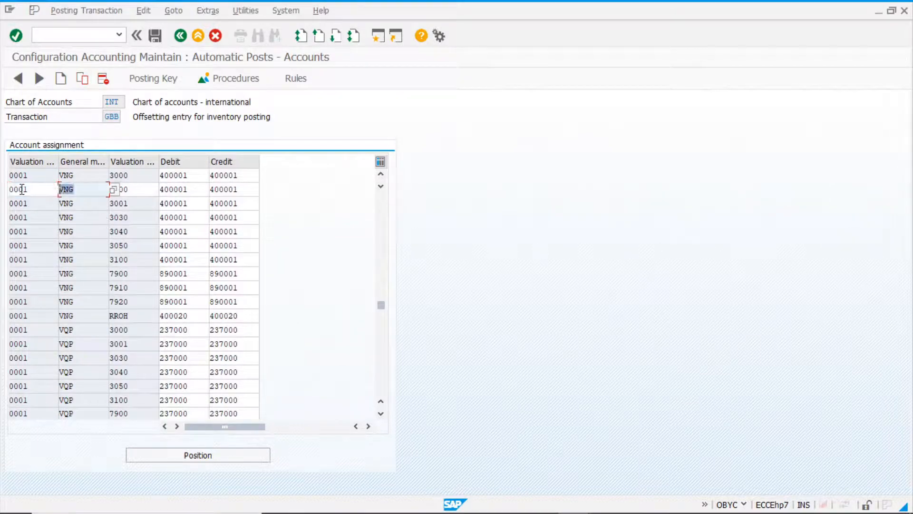
text(zng)
drag(194, 191, 158, 190)
key(ctrl+v)
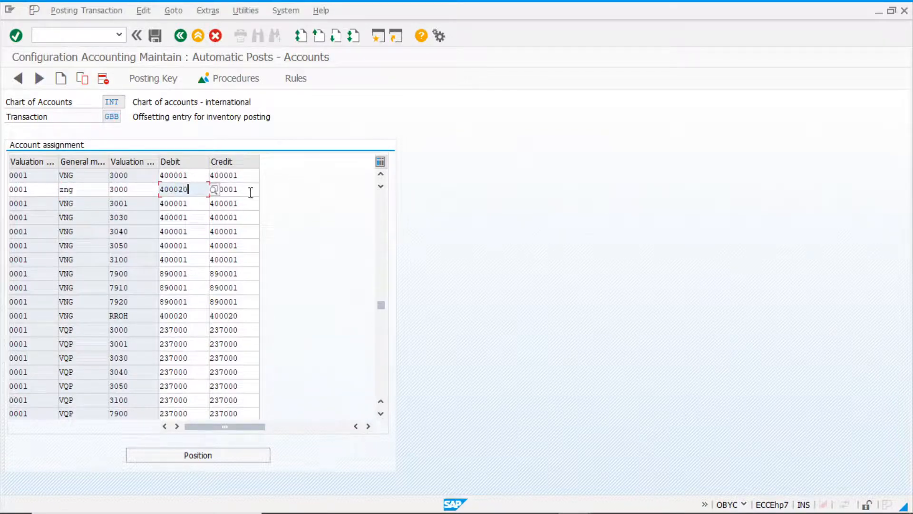
drag(251, 192, 160, 196)
key(ctrl+v)
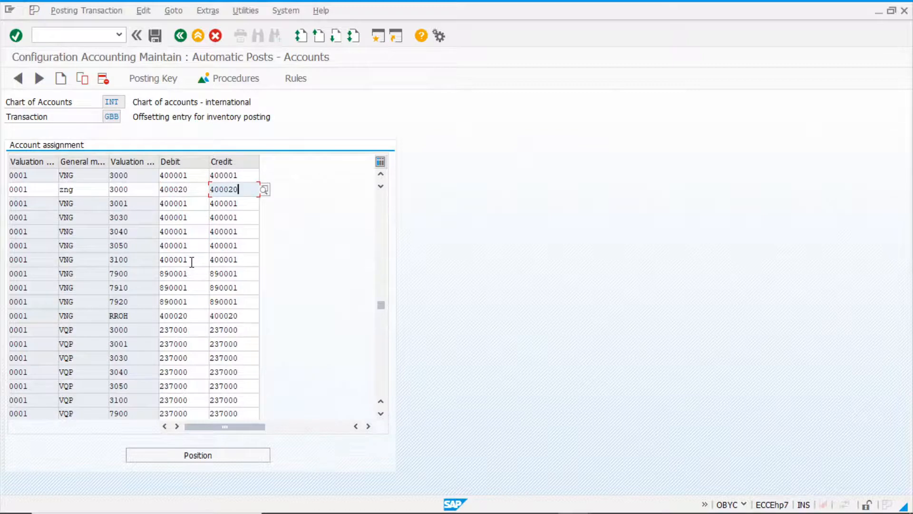
- Confirm the new ZNG entry, locate it in the sorted account assignments, and check its valuation class and debit account
key(Return)
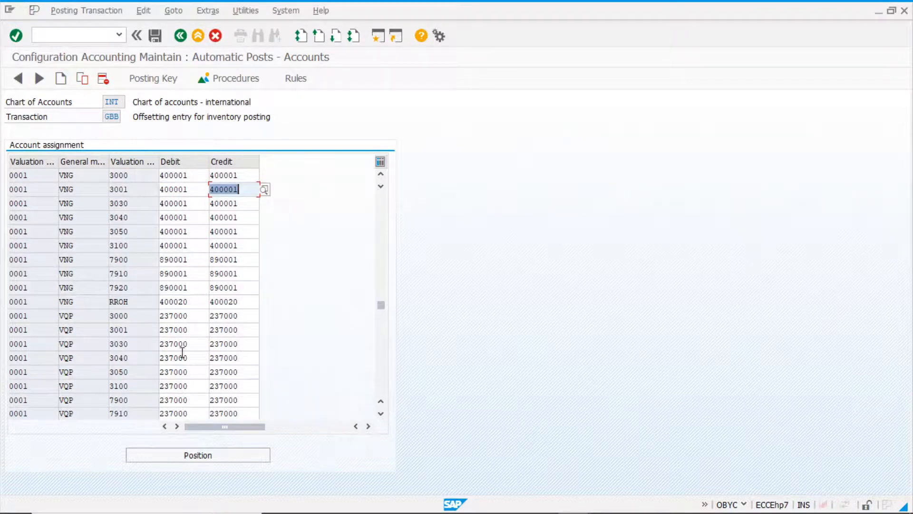
scroll(185, 352, down, 4)
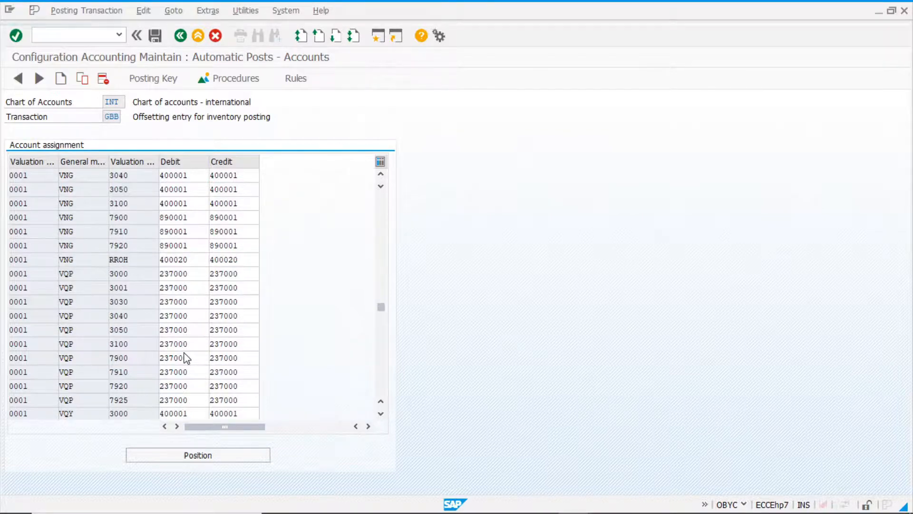
scroll(189, 356, down, 7)
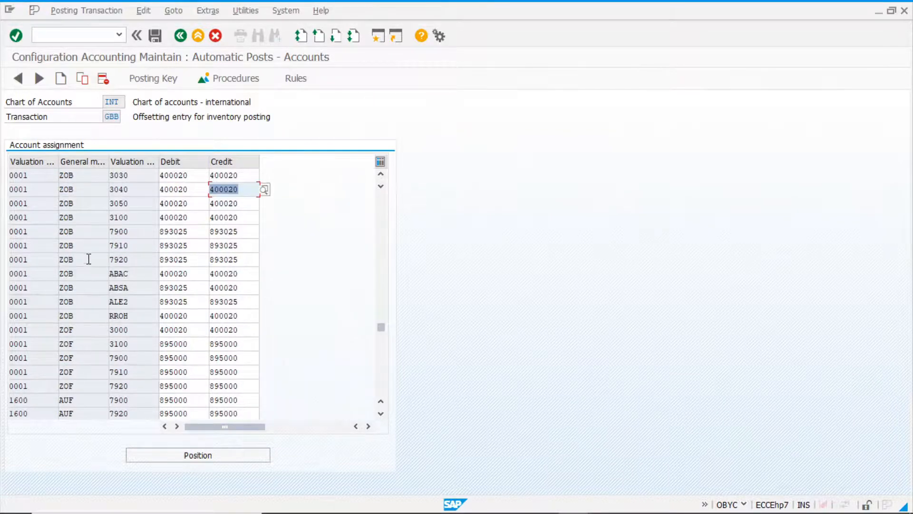
scroll(87, 249, up, 1)
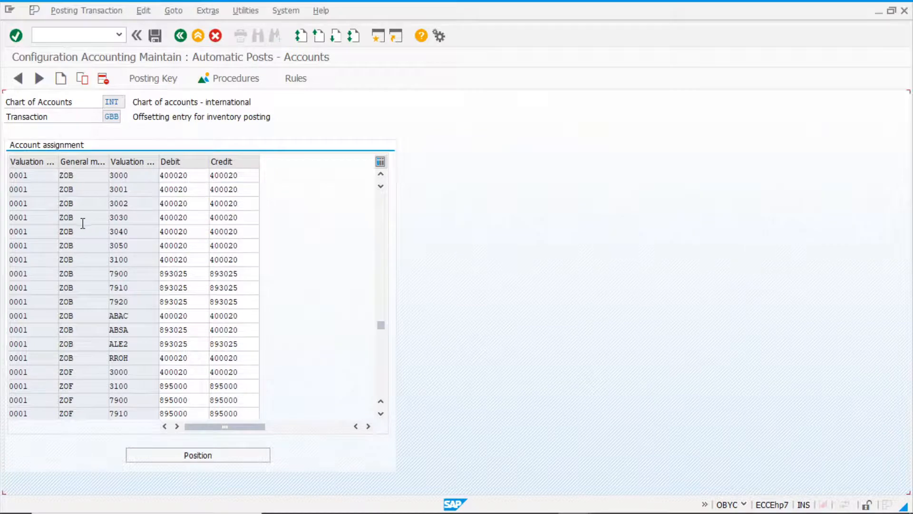
scroll(84, 217, up, 1)
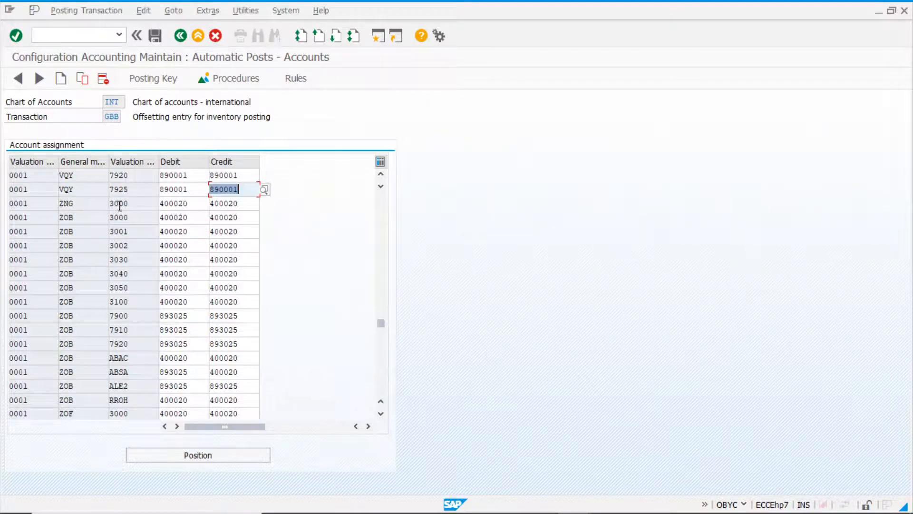
click(91, 204)
click(141, 204)
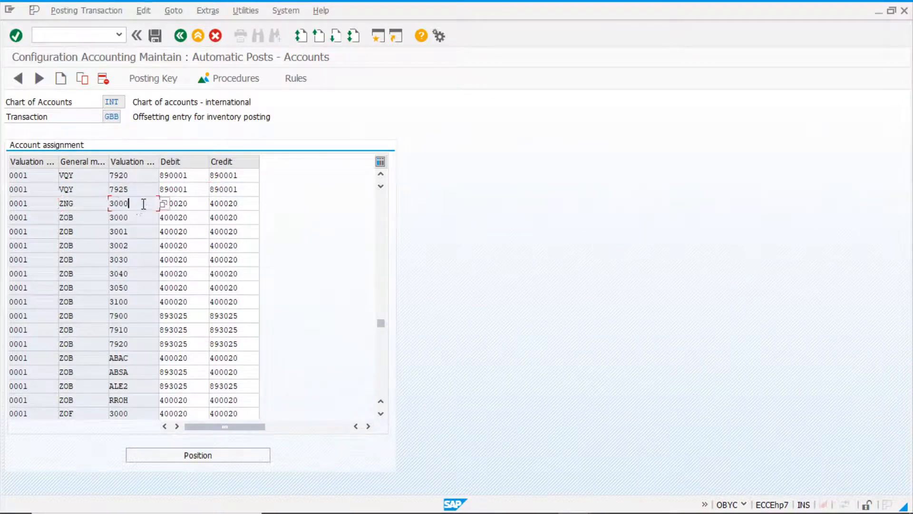
click(84, 205)
click(129, 204)
mouse_move(137, 204)
mouse_down()
mouse_move(83, 201)
mouse_move(137, 202)
mouse_up()
click(191, 203)
drag(182, 204, 177, 205)
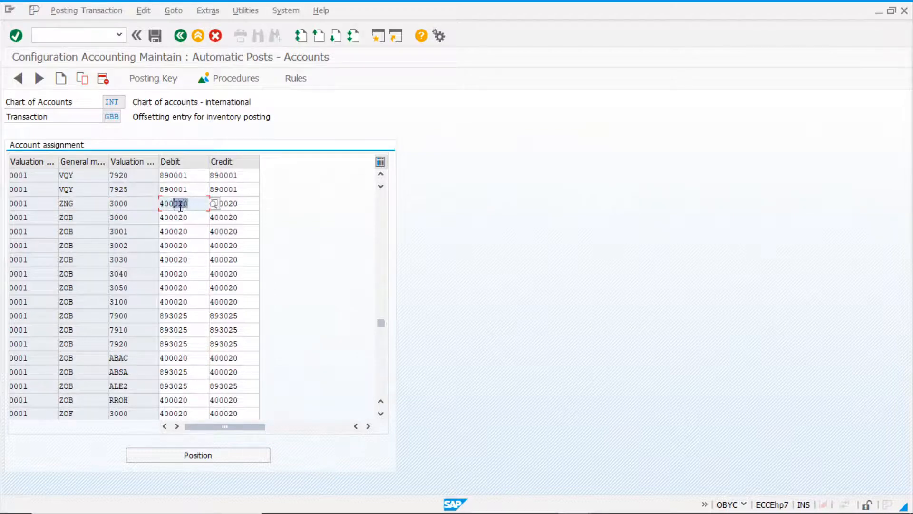
click(191, 206)
- Examine the VNG entry for valuation class 3000 and its debit account for comparison with ZNG
click(384, 209)
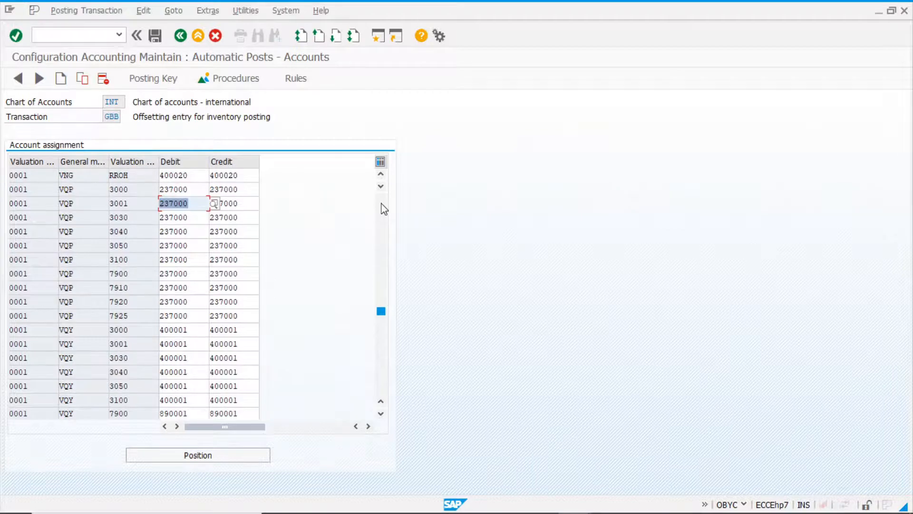
scroll(175, 242, up, 6)
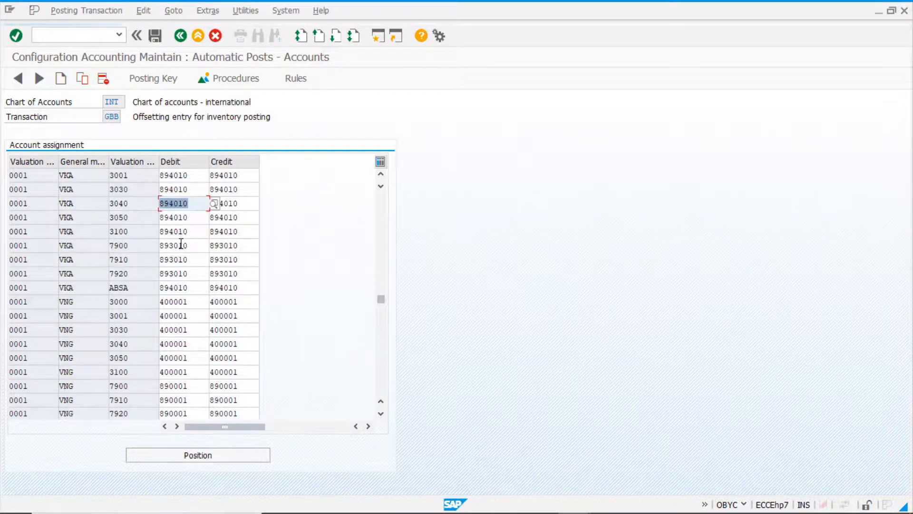
scroll(174, 243, up, 1)
scroll(173, 243, down, 1)
click(133, 301)
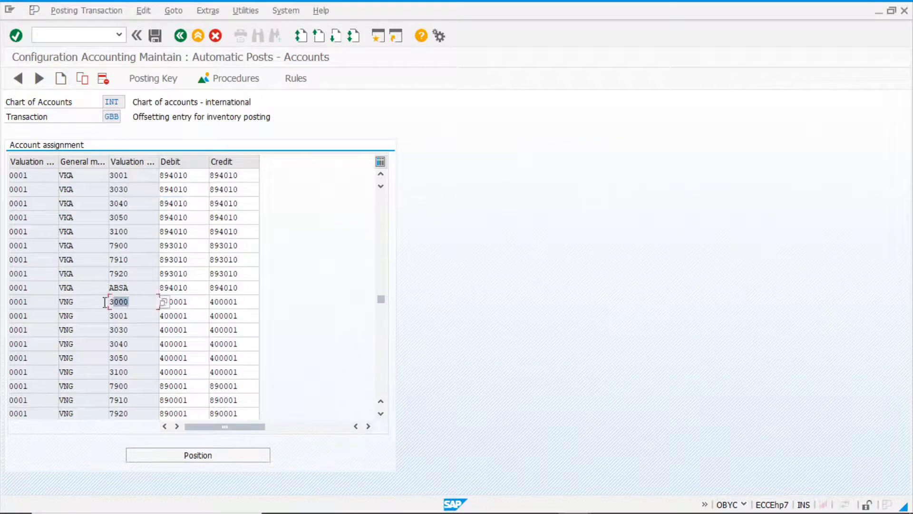
click(192, 301)
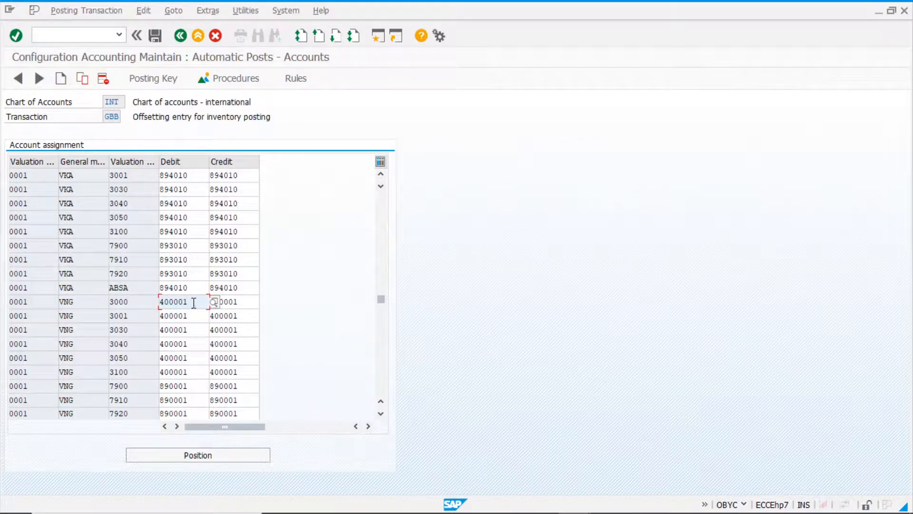
- Save the GBB account assignments to customizing request EH7K900242 and return to the Automatic Posting screen
click(159, 40)
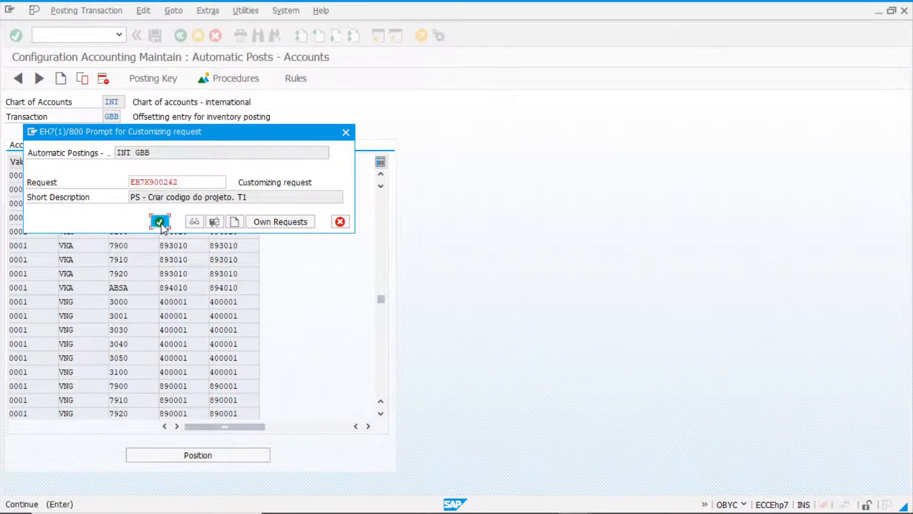
click(161, 221)
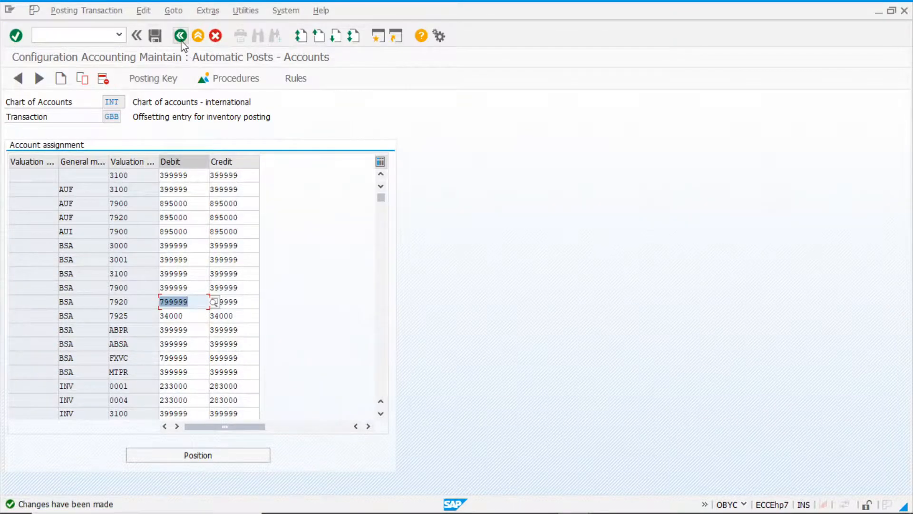
click(179, 38)
click(179, 36)
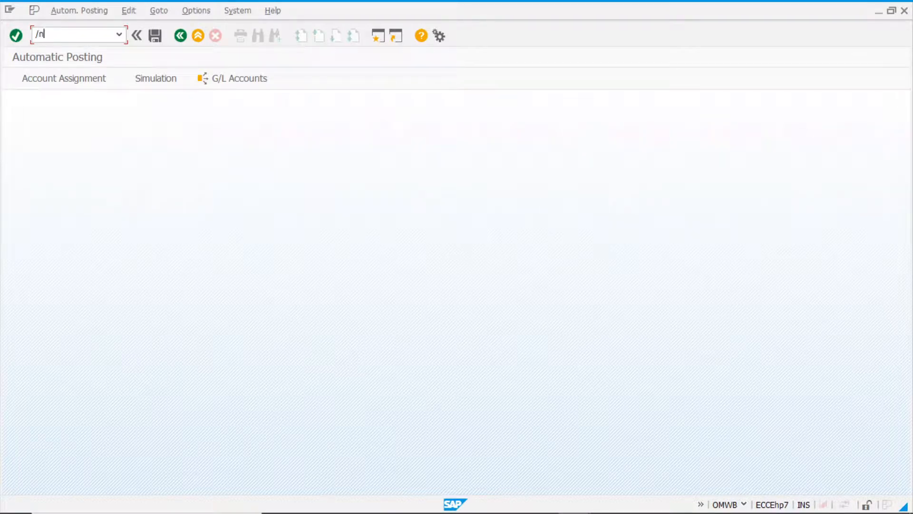
- Open transaction MIGO, set the action to A07 Goods Issue, and enter material 13
key(Return)
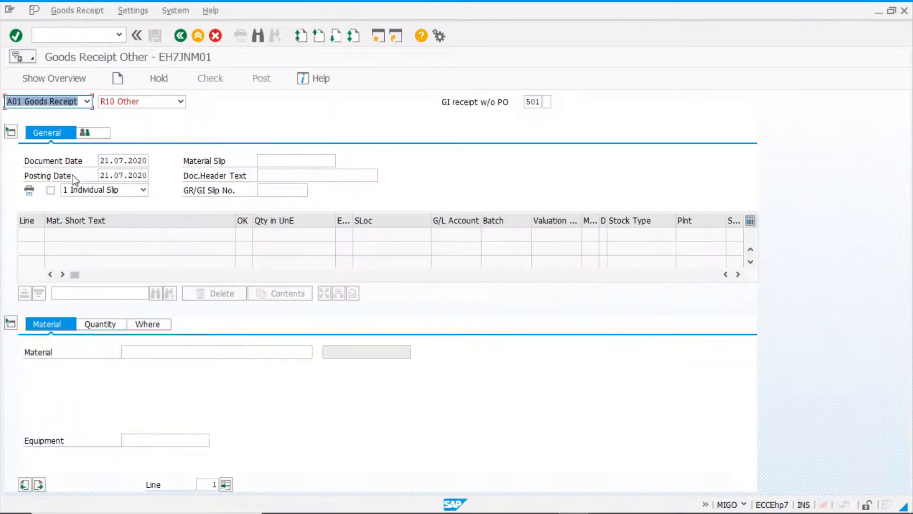
click(86, 102)
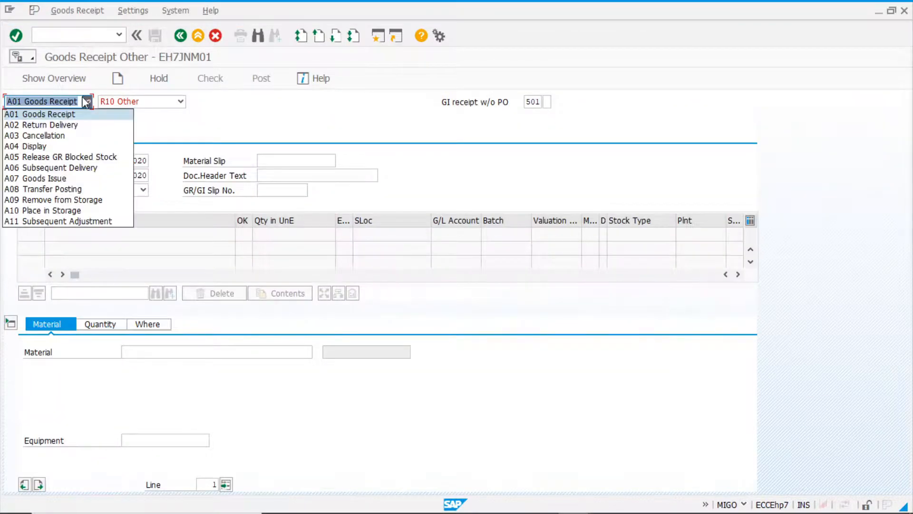
click(56, 179)
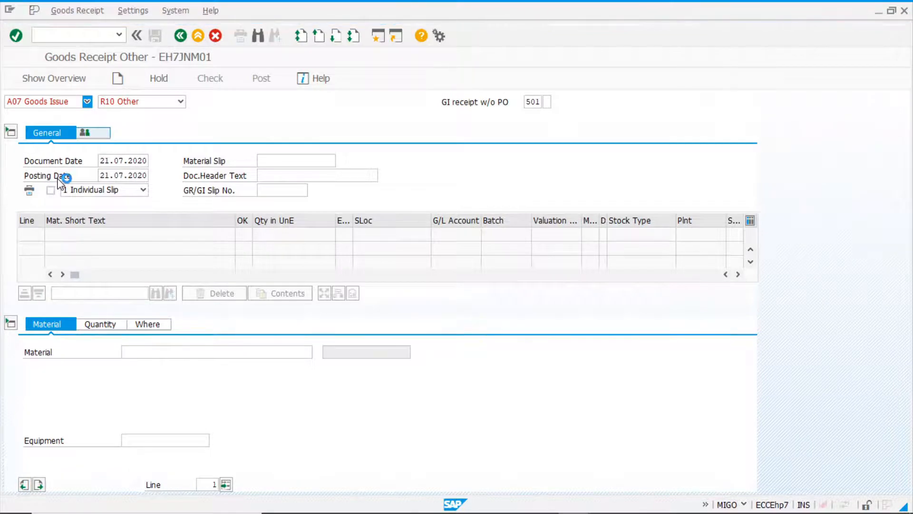
click(158, 352)
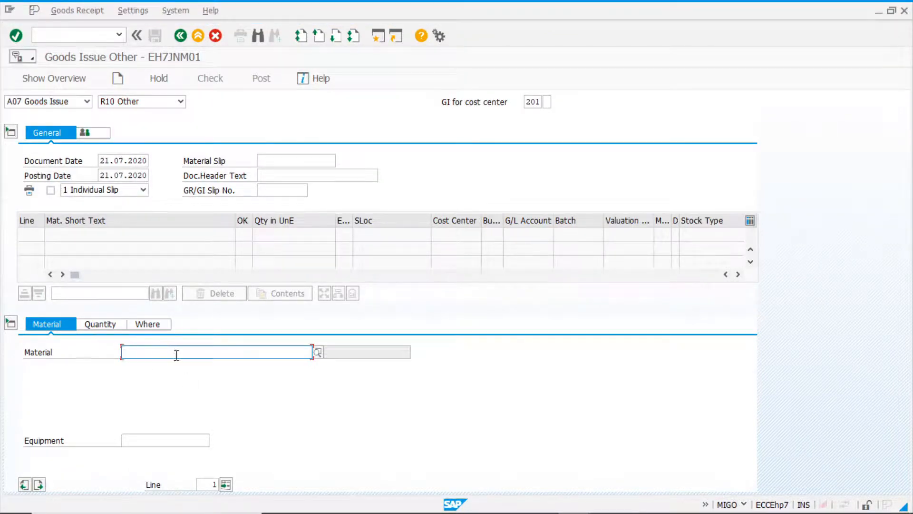
text(13)
key(Return)
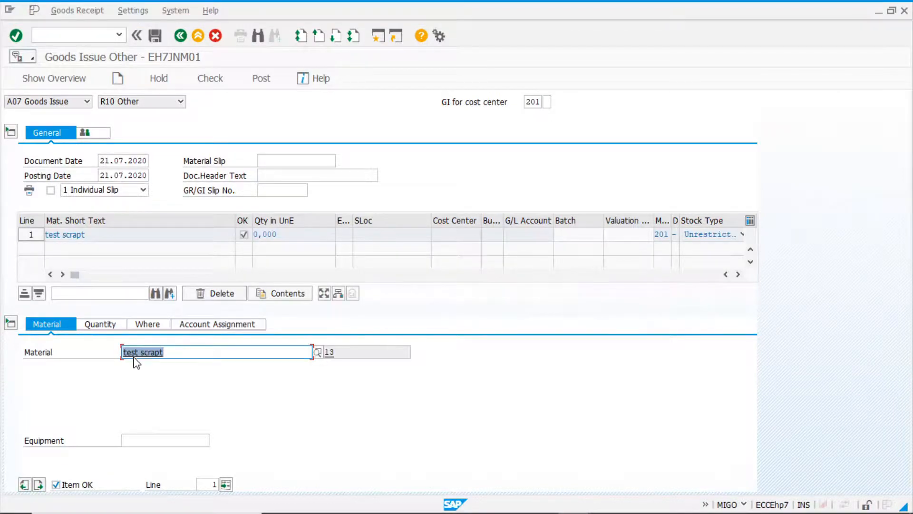
- Set the item's quantity in unit of entry to 5 and its movement type to 551
click(107, 327)
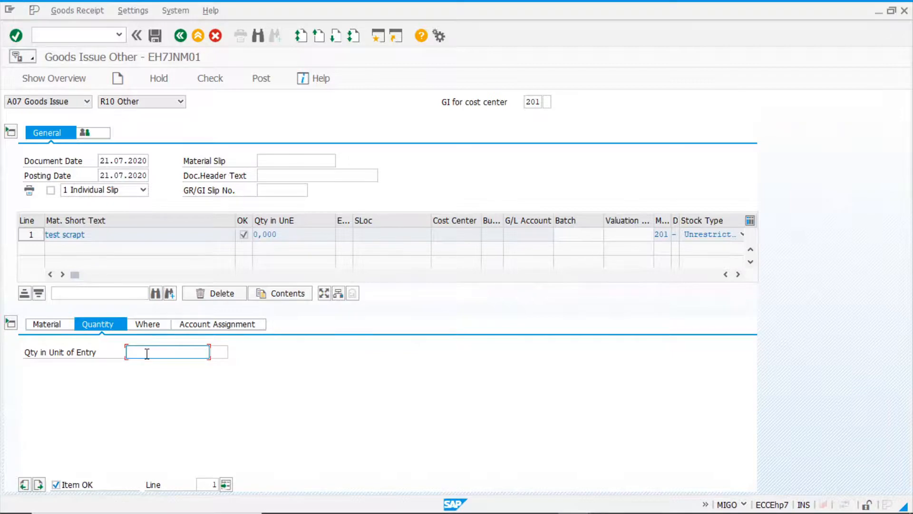
text(5)
click(148, 323)
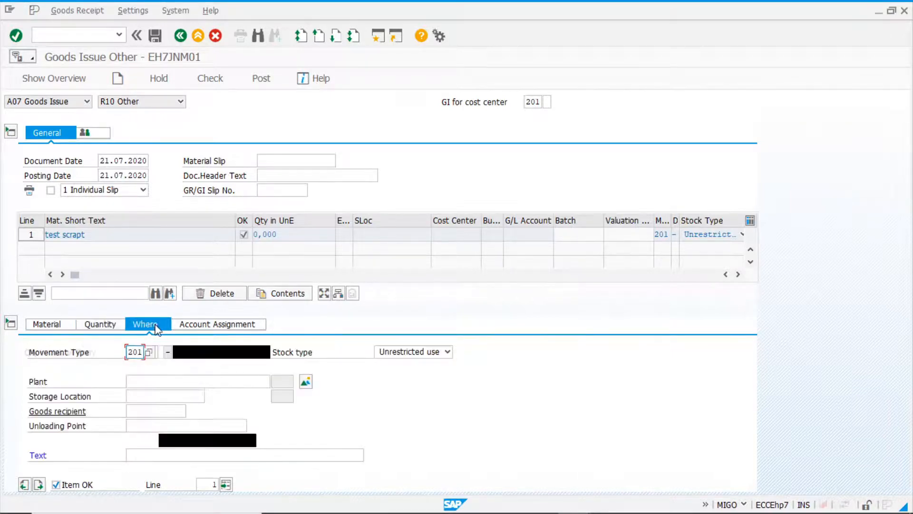
double_click(139, 352)
text(25)
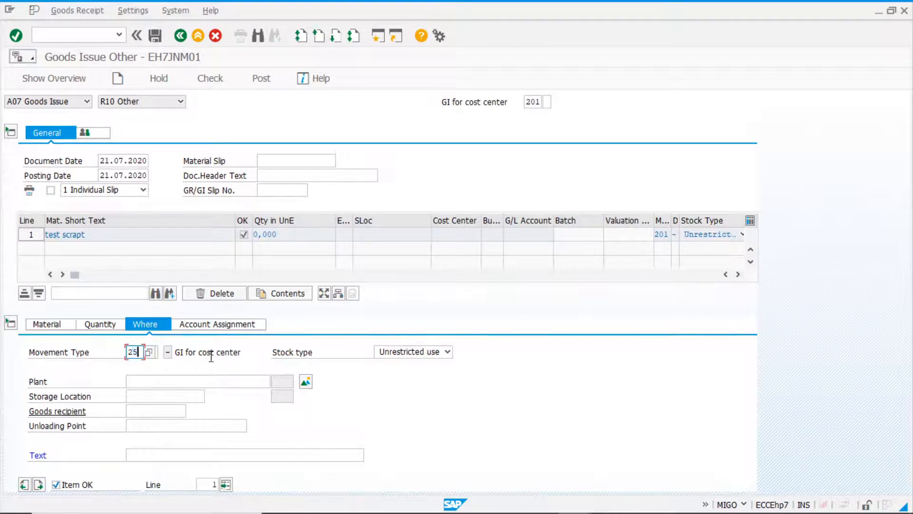
key(BackSpace)
key(BackSpace)
key(BackSpace)
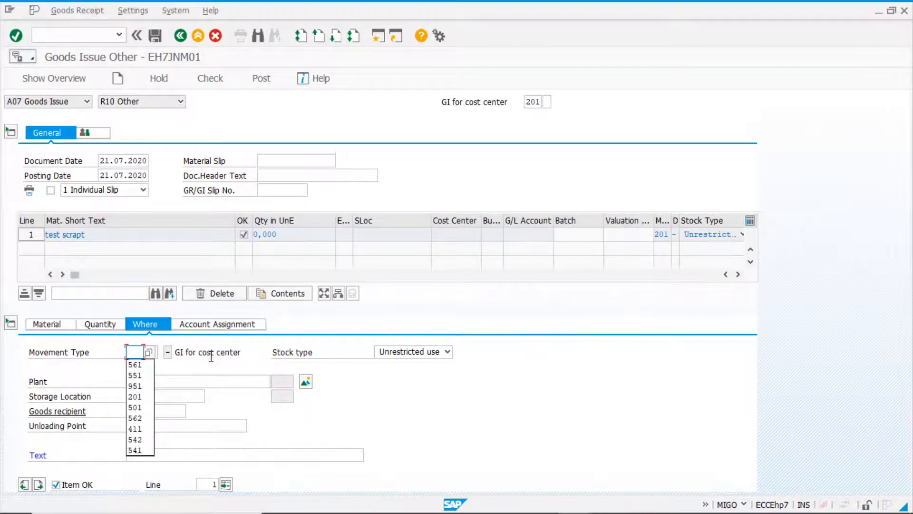
text(551)
key(Return)
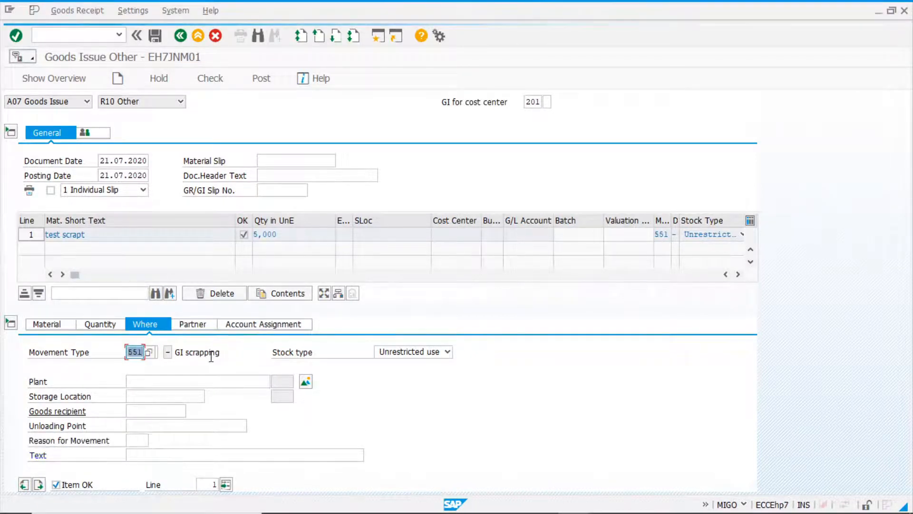
- Set the item's plant to 1000 and storage location to 0001
click(167, 381)
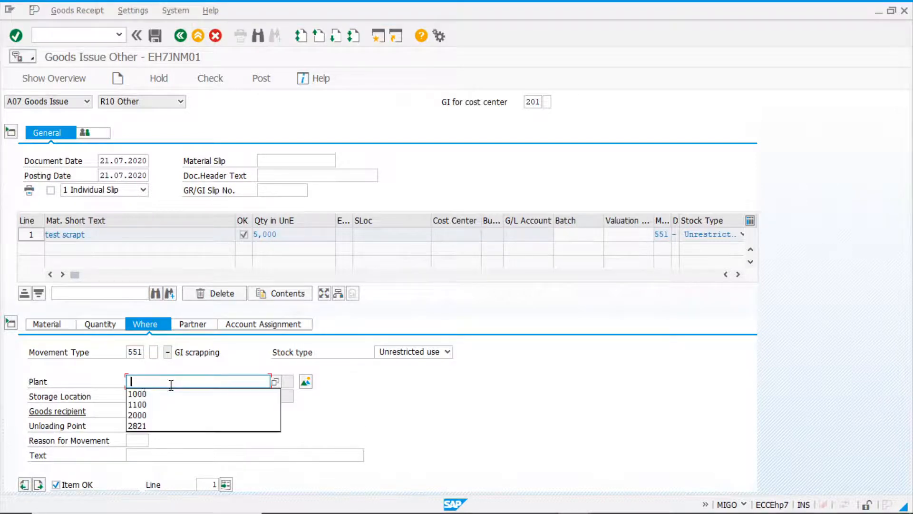
click(143, 396)
click(141, 408)
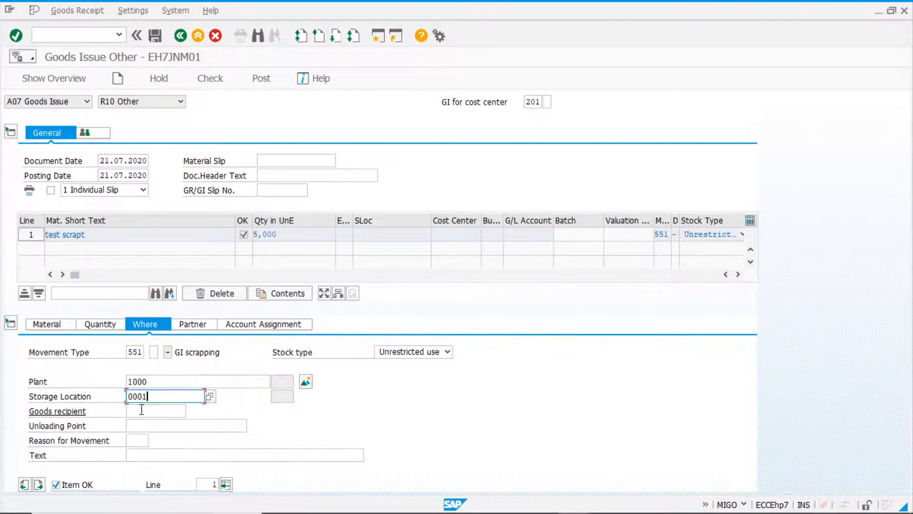
key(Return)
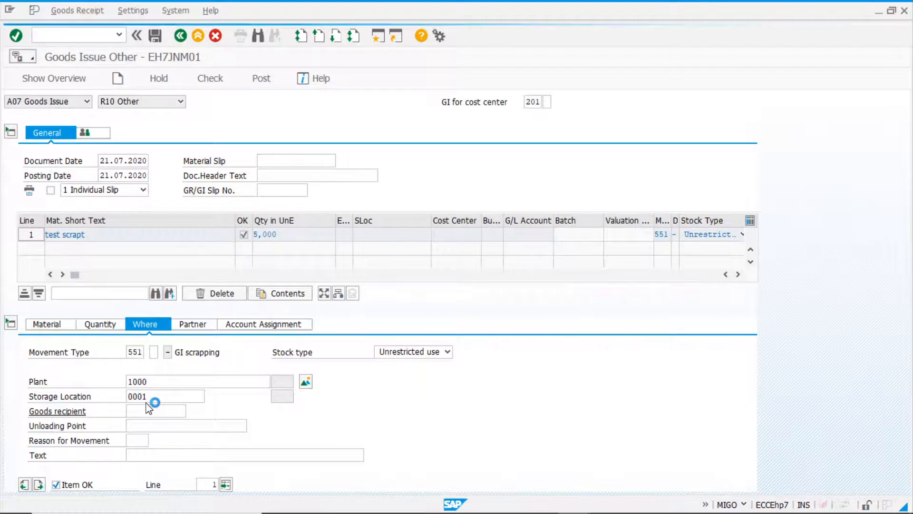
- Look up the batches of material 13 in plant 1000 and assign batch EXTERNAL to the item
click(237, 323)
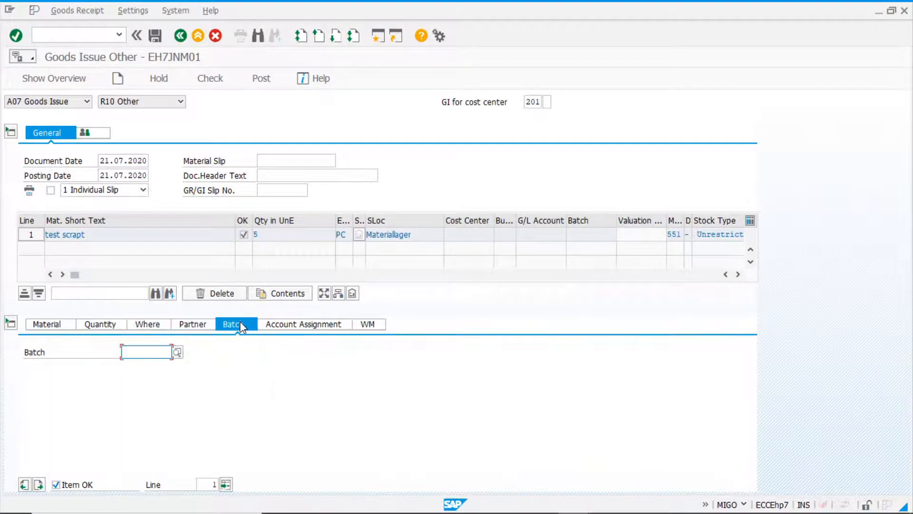
click(177, 352)
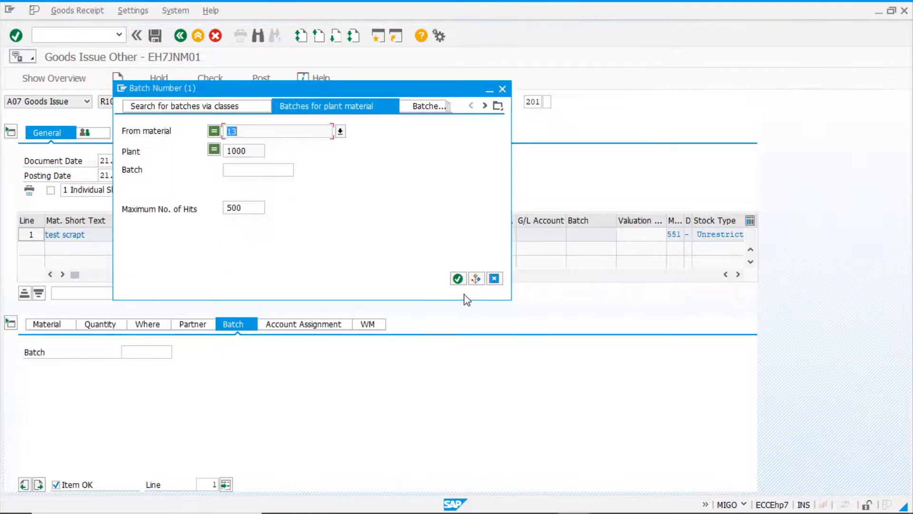
click(457, 278)
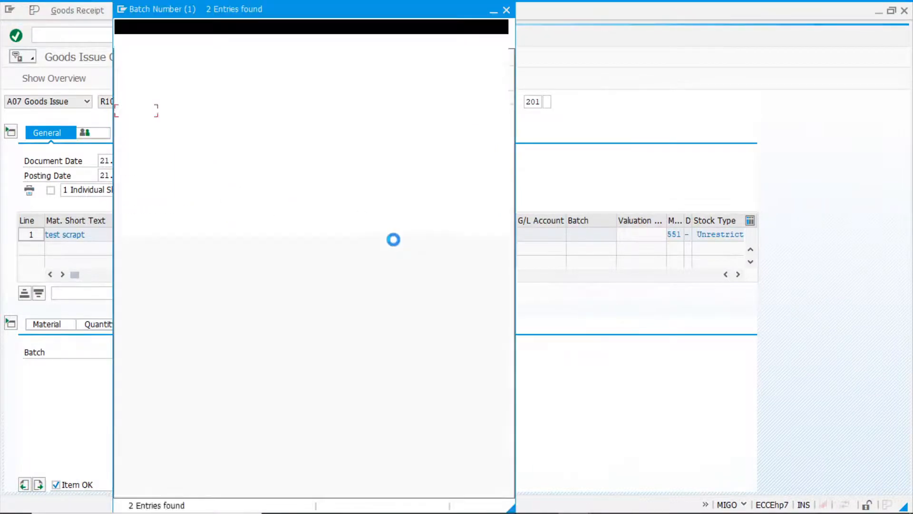
double_click(160, 113)
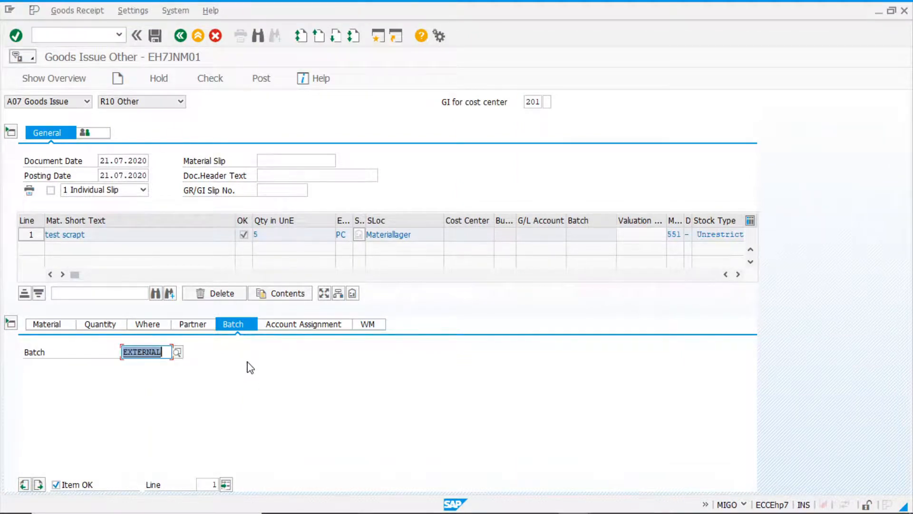
- Leave the reason for movement blank on the 551 item, then check and post the goods issue
click(148, 328)
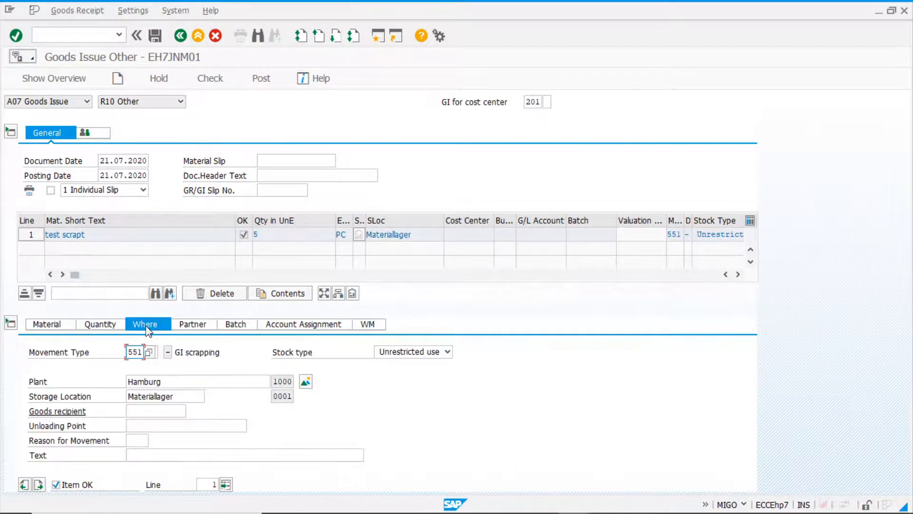
click(140, 442)
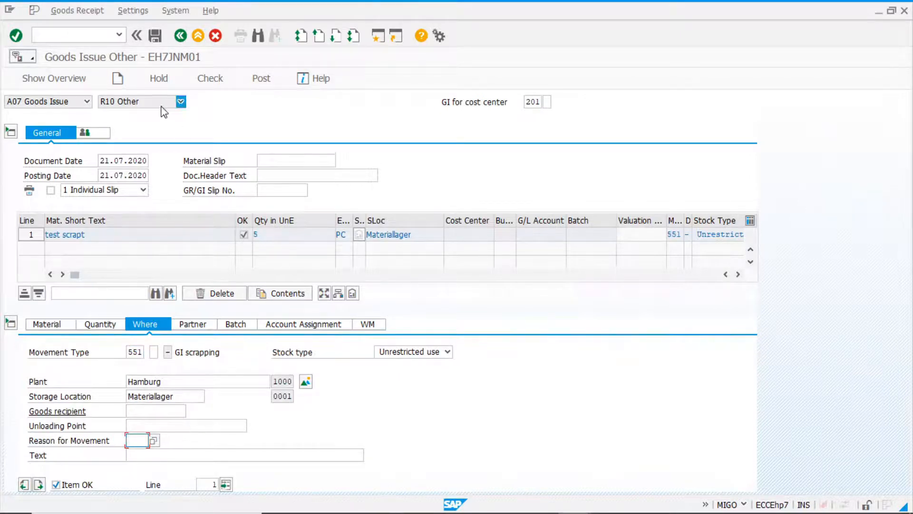
click(209, 79)
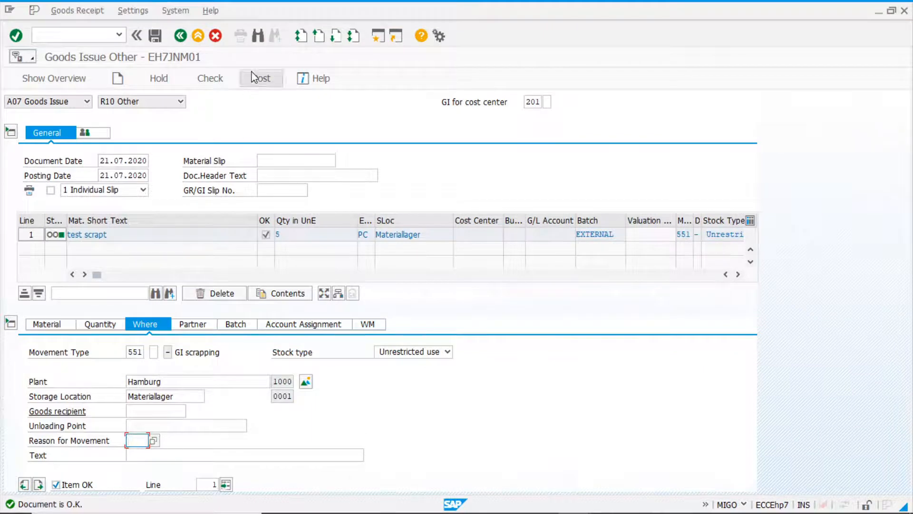
click(264, 85)
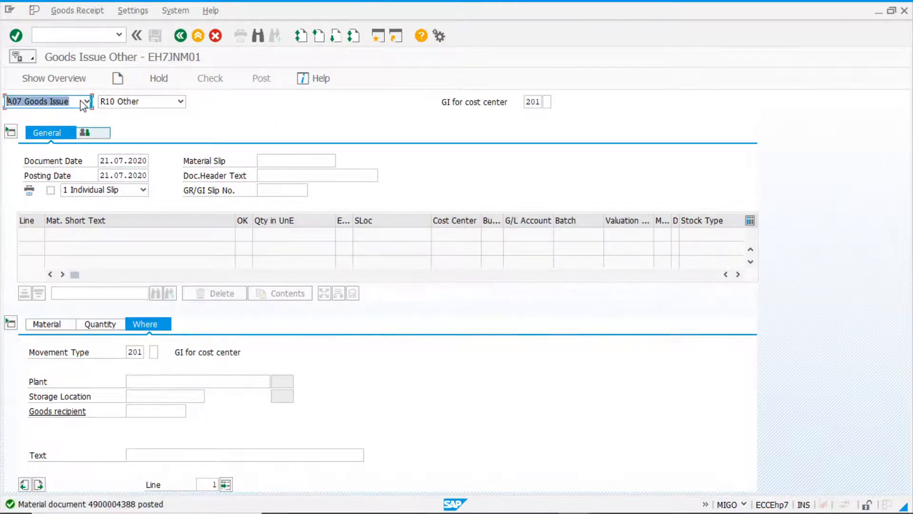
- Display the just-posted 551 material document and open its accounting document from the document info
click(87, 101)
click(56, 146)
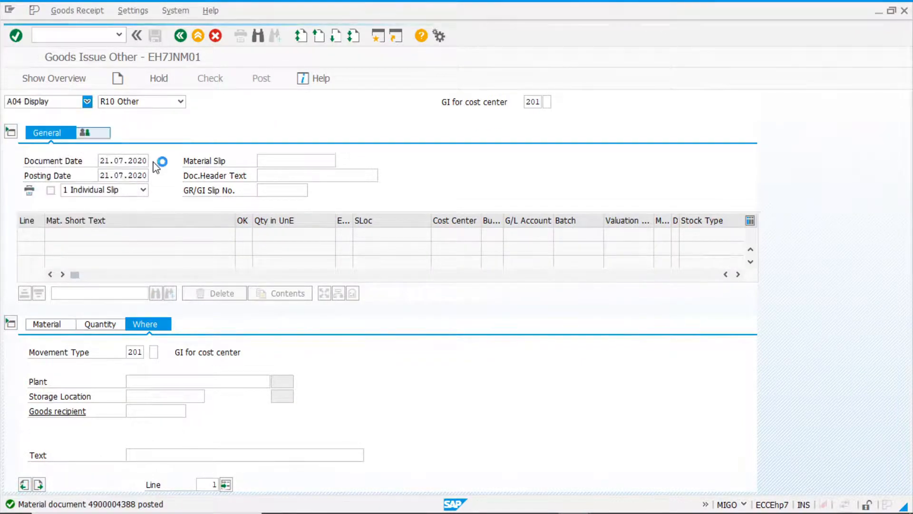
key(Return)
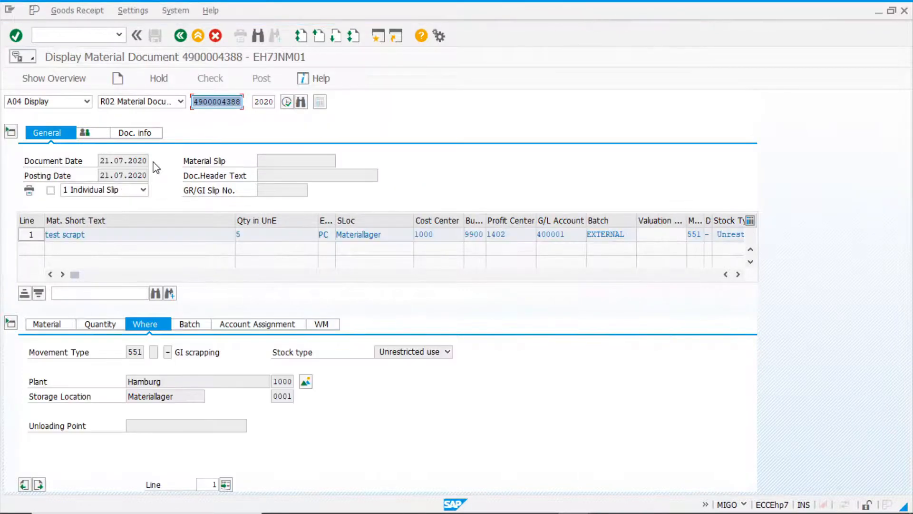
click(156, 138)
click(426, 162)
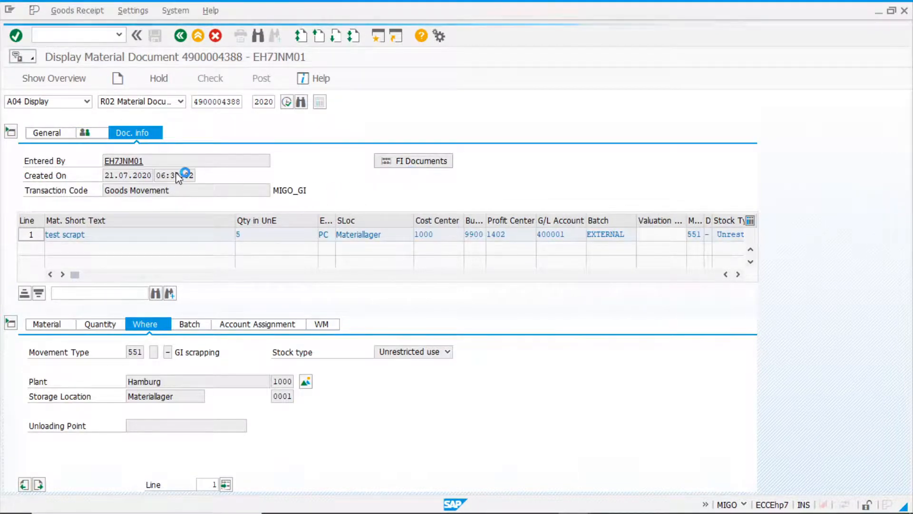
double_click(119, 153)
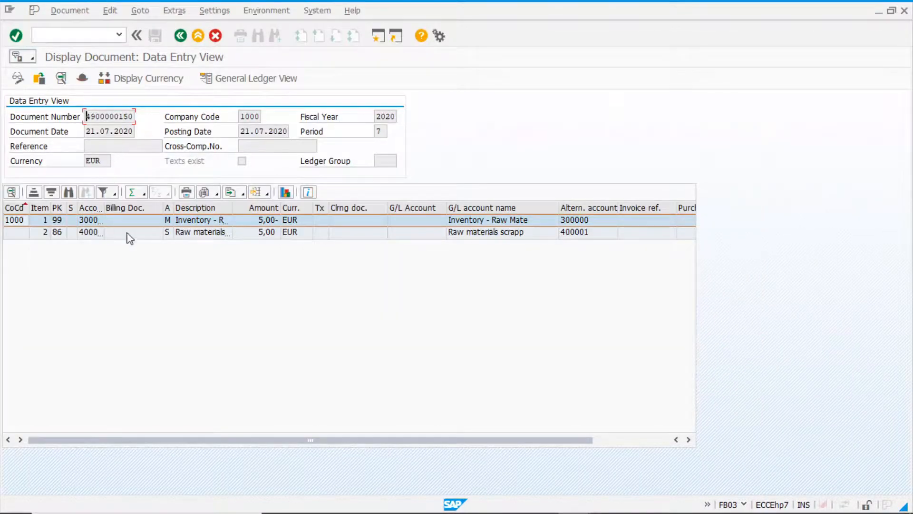
- Widen the Account column, examine the accounts and descriptions of both accounting line items, and return to the material document
drag(105, 207, 141, 207)
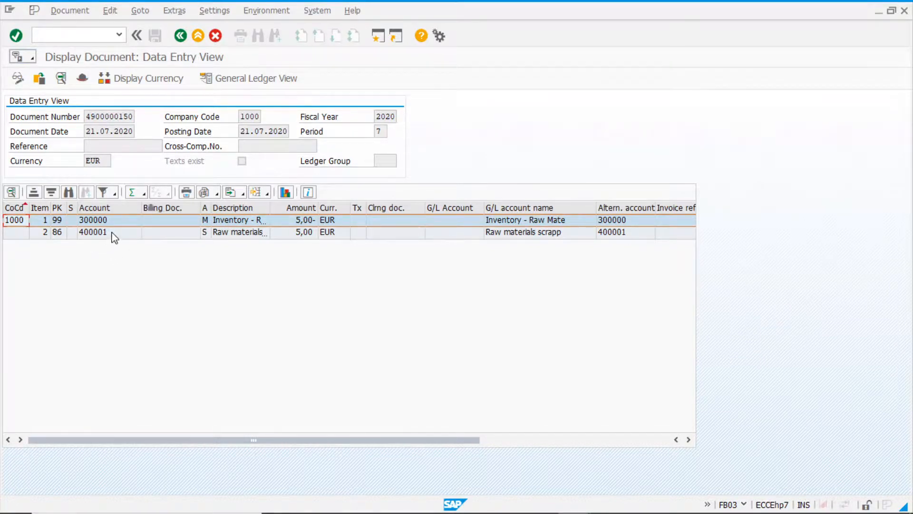
click(113, 232)
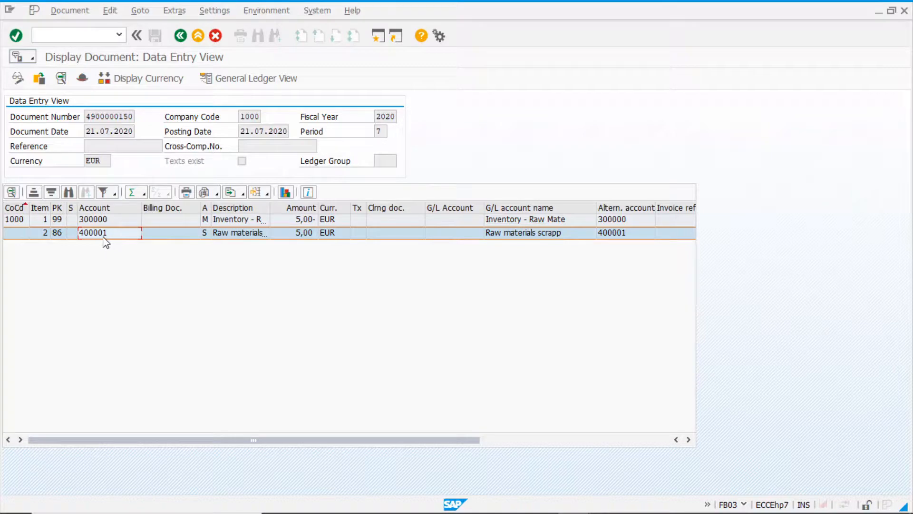
click(235, 223)
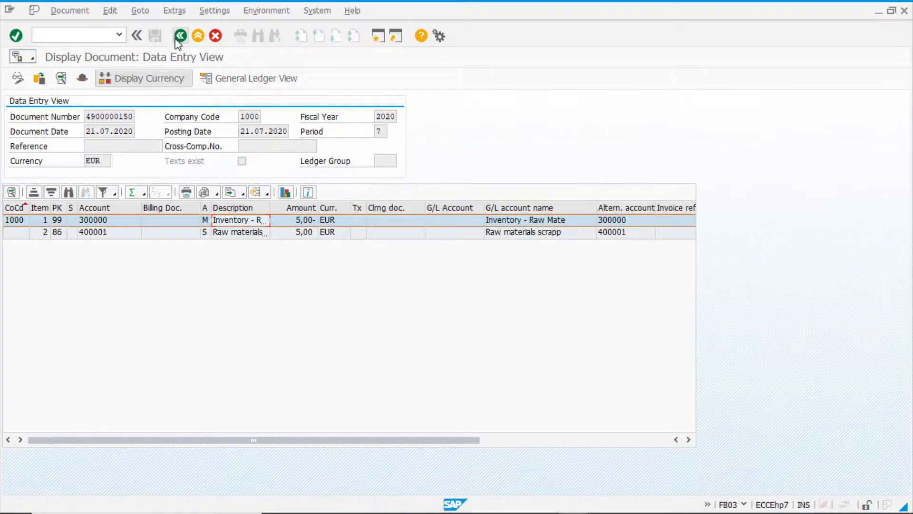
click(235, 233)
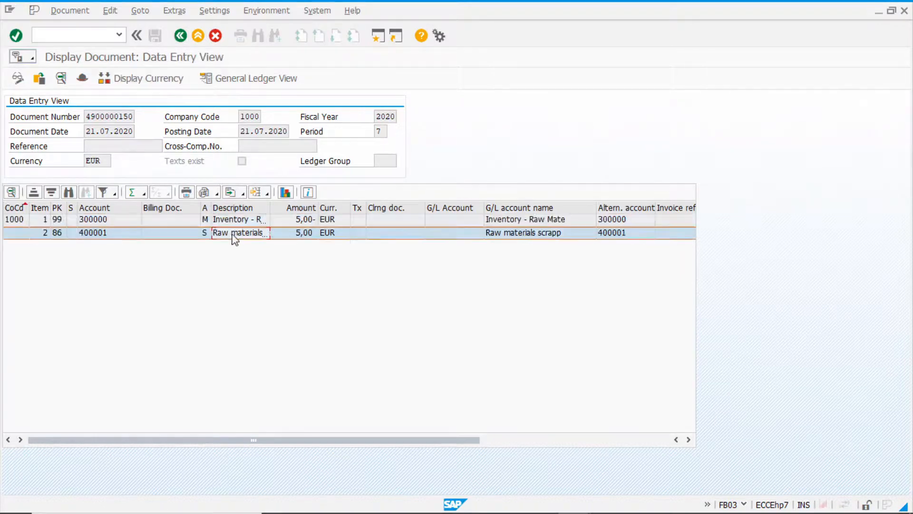
click(181, 36)
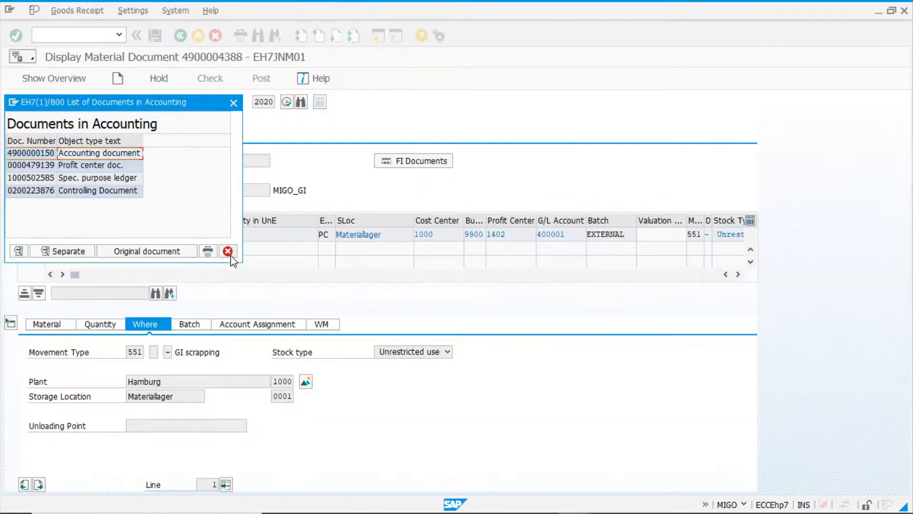
click(232, 255)
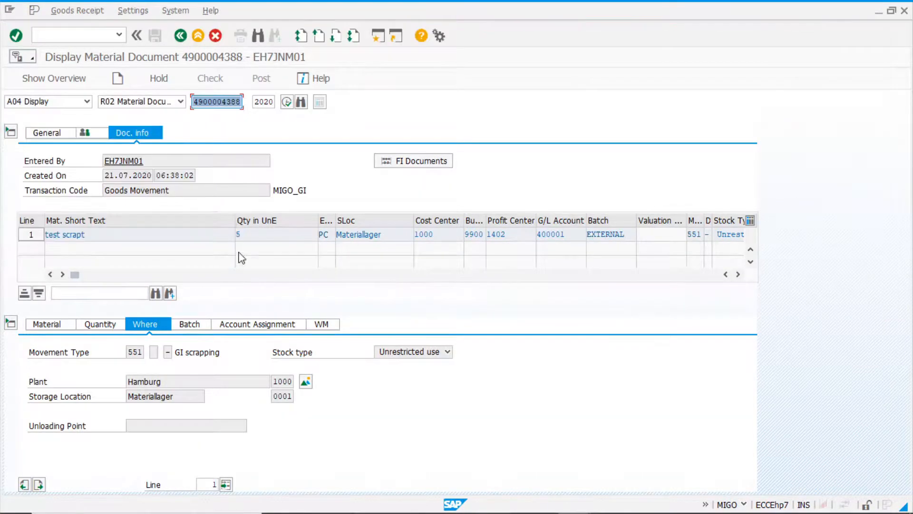
- Start a new goods issue for material 13 with a quantity in unit of entry of 2
click(88, 102)
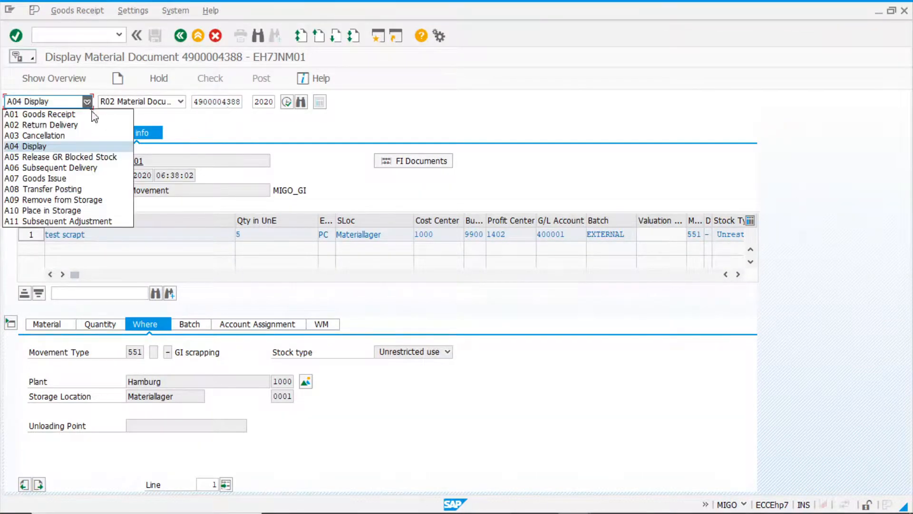
click(50, 179)
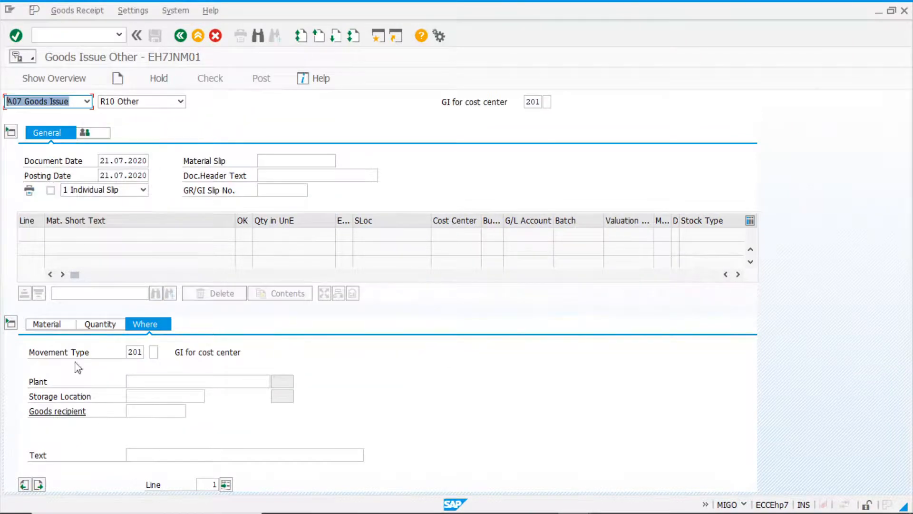
click(49, 327)
click(147, 352)
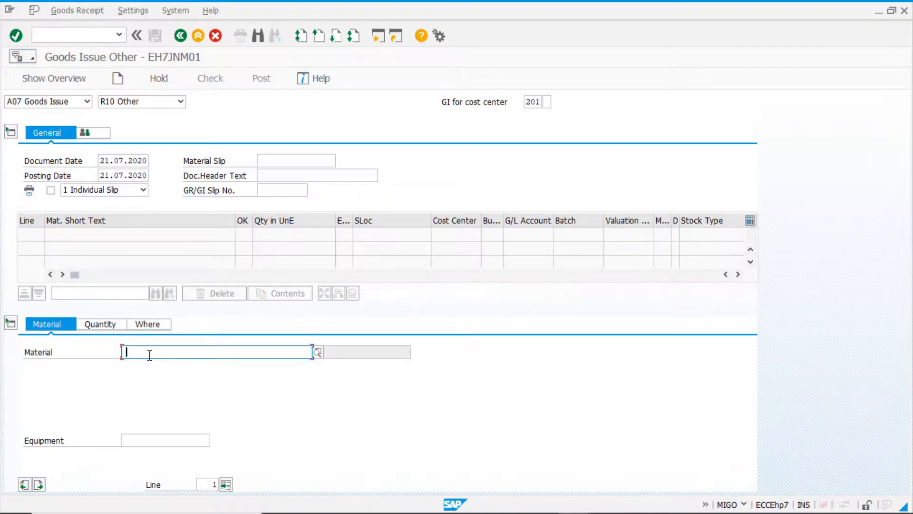
click(100, 323)
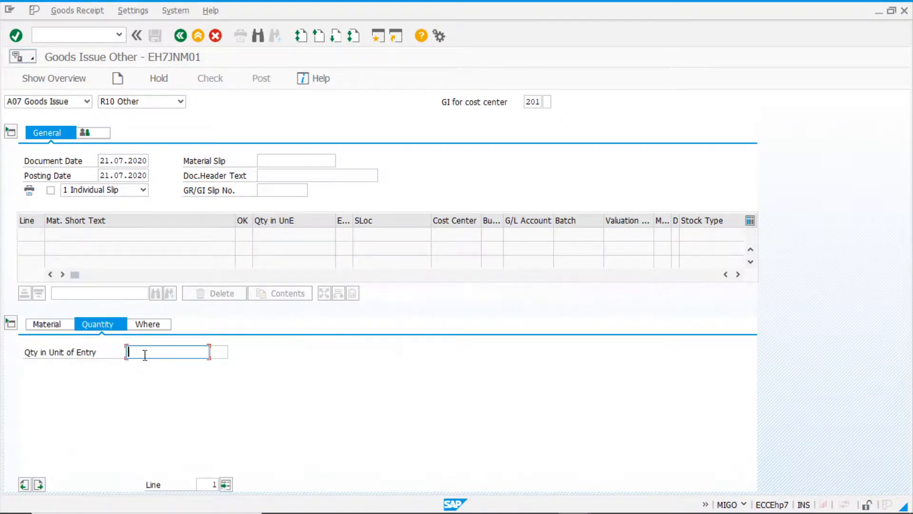
text(2)
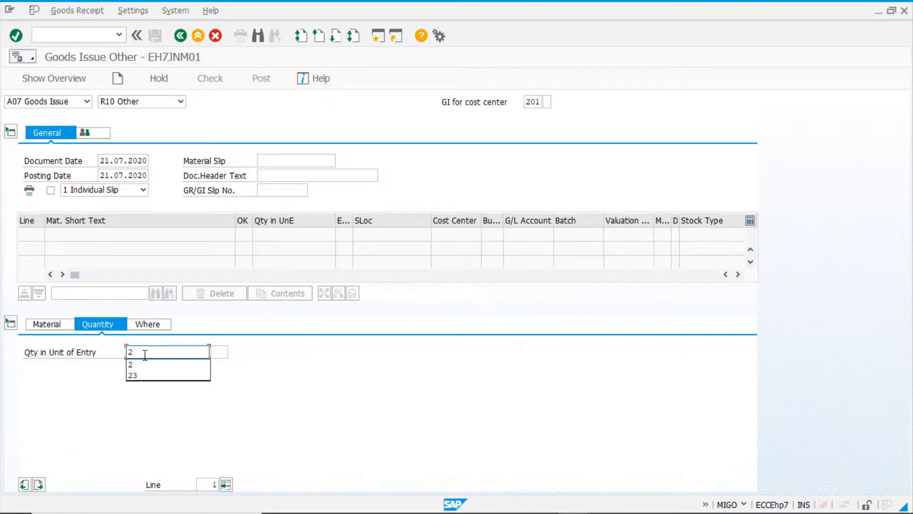
key(Return)
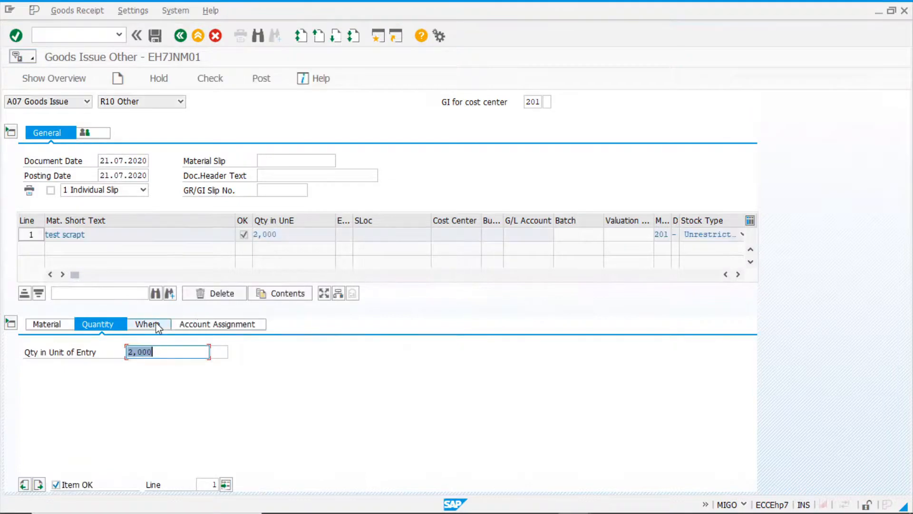
- Set the new item's movement type to 951
click(148, 324)
drag(128, 352, 200, 358)
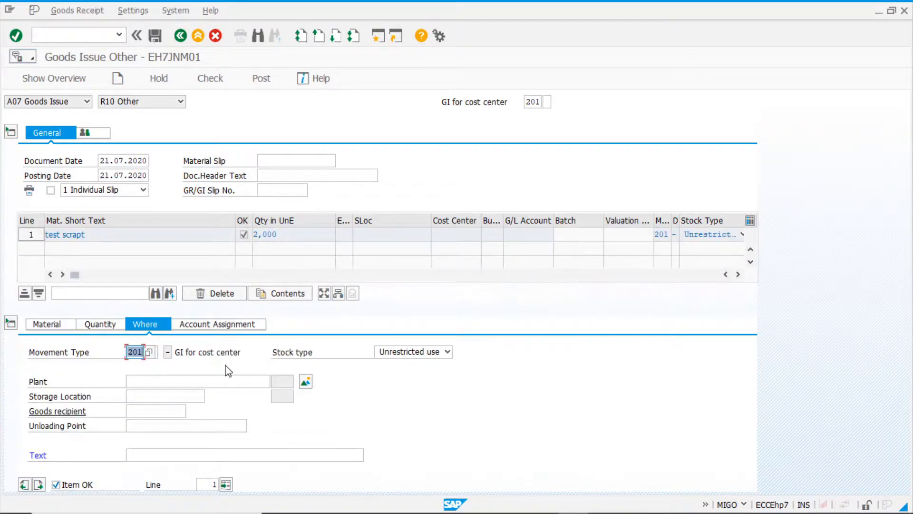
text(951)
key(Return)
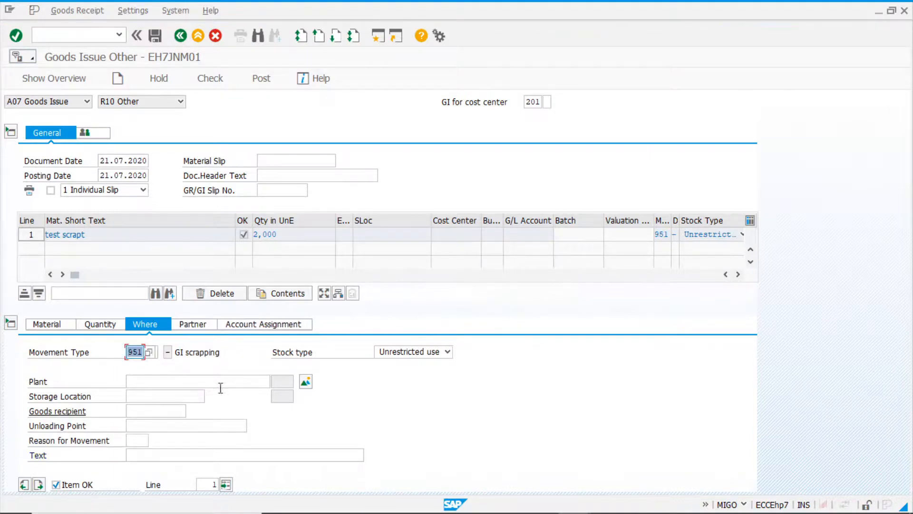
- Set the 951 item's plant to 1000 and its storage location to 0001
click(145, 382)
click(144, 394)
click(143, 396)
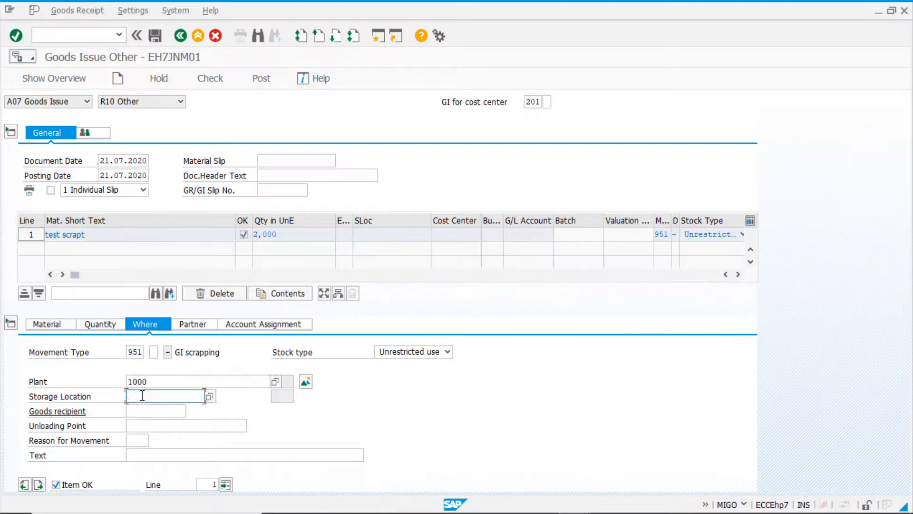
click(142, 407)
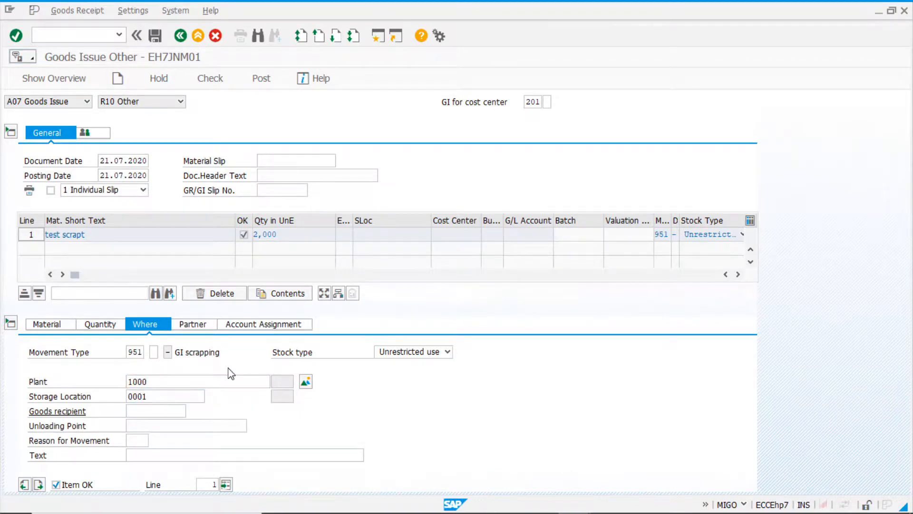
key(Return)
- Look up the batches of material 13 in plant 1000 and assign batch INTERNAL to the item
click(237, 326)
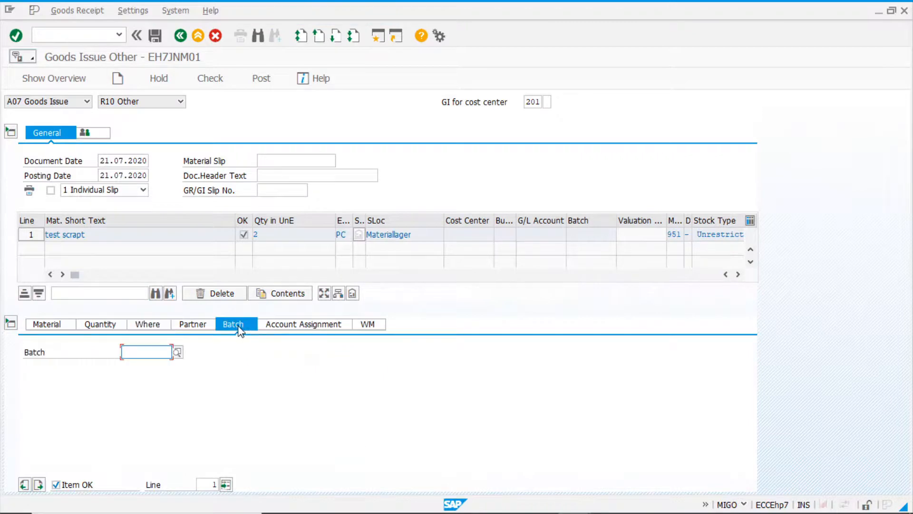
click(177, 352)
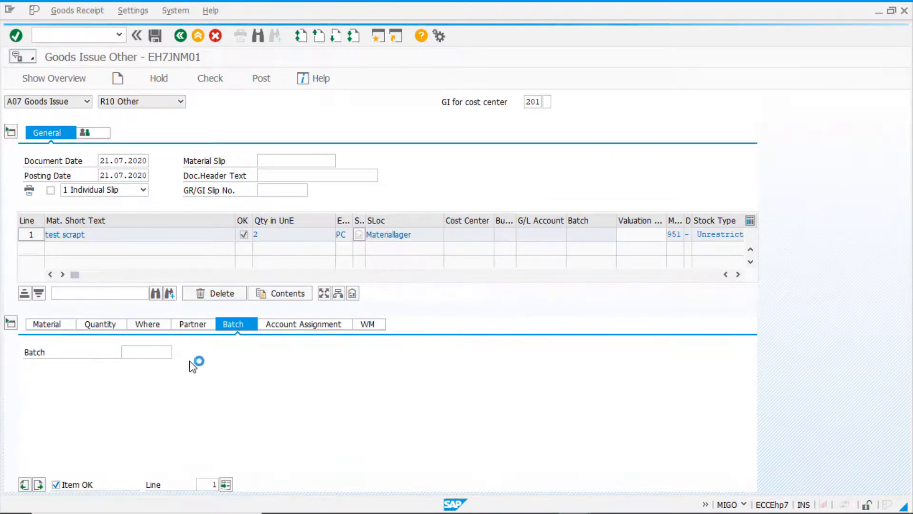
click(458, 279)
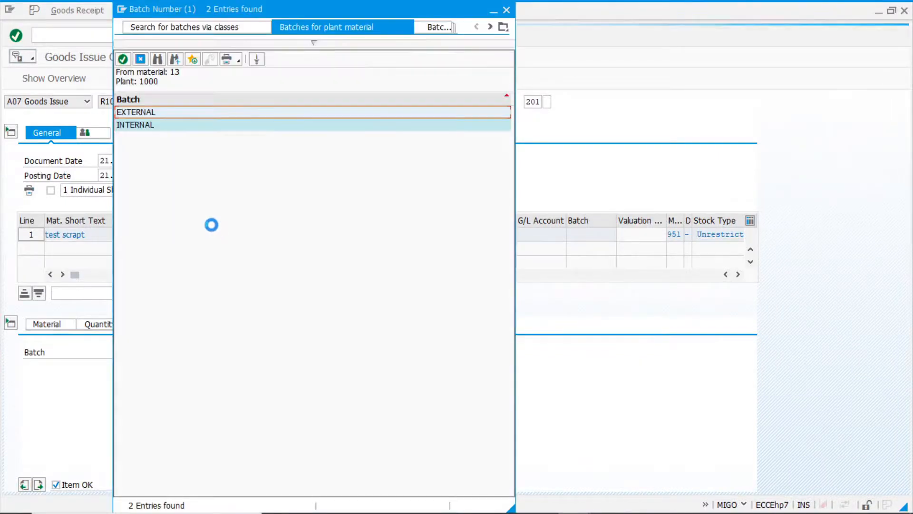
double_click(148, 126)
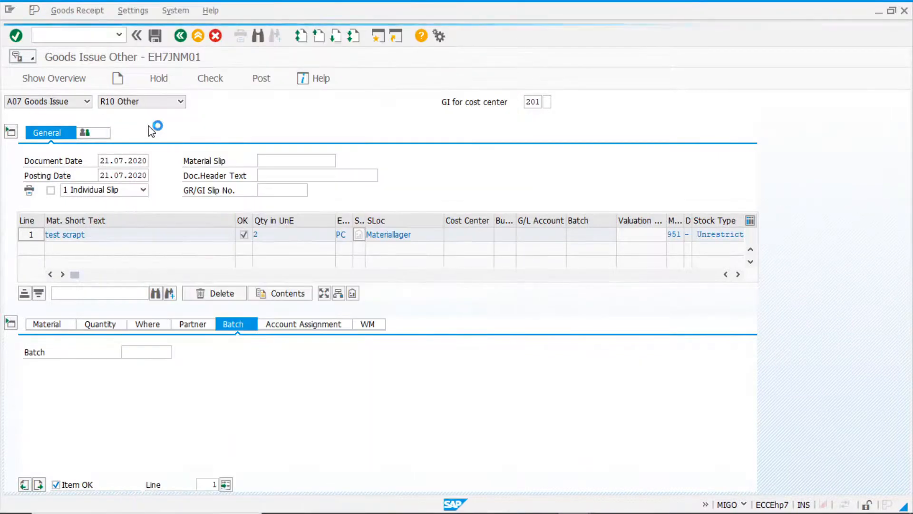
- Check the 951 goods issue with the reason for movement left blank, and close the message log
click(153, 327)
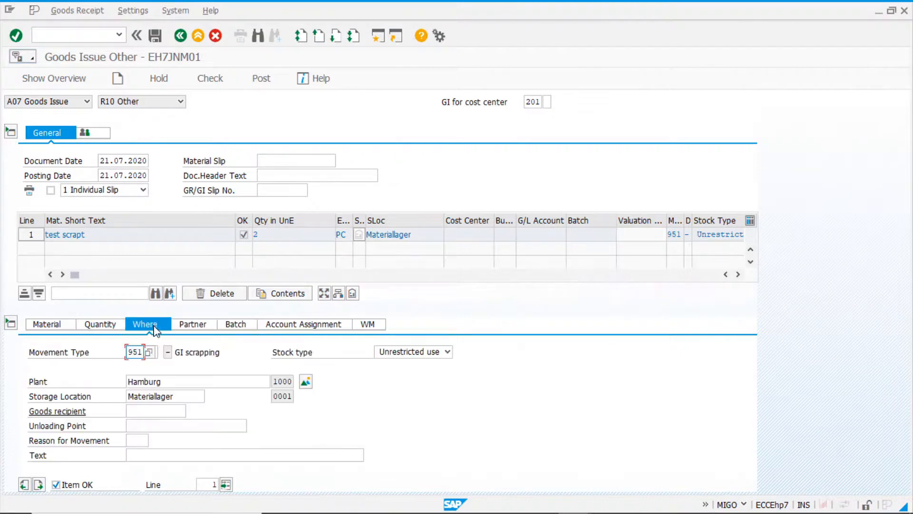
click(210, 79)
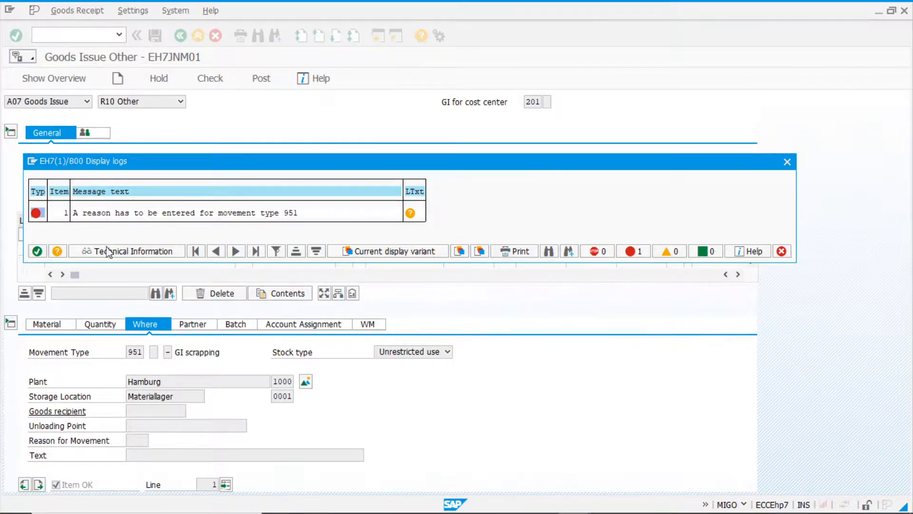
click(37, 251)
- Set the item's reason for movement to 0001 Shrinkage and post the goods issue
click(146, 442)
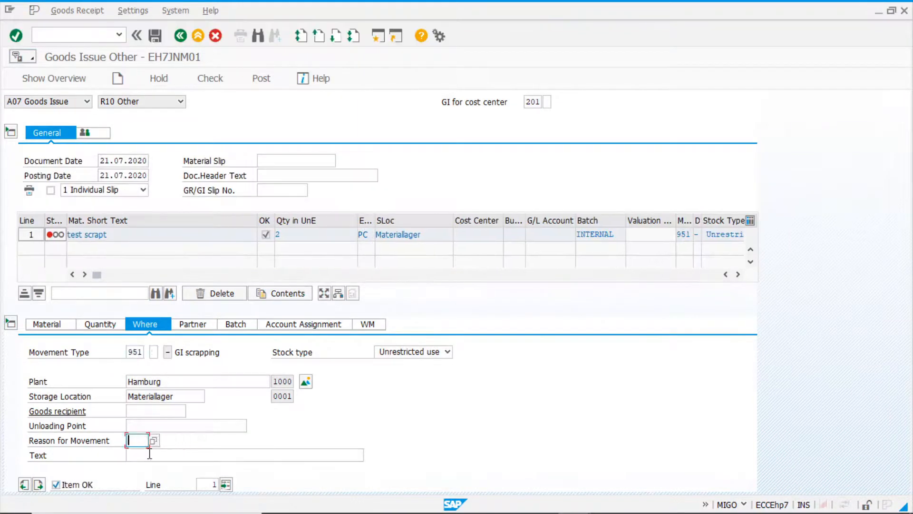
click(153, 442)
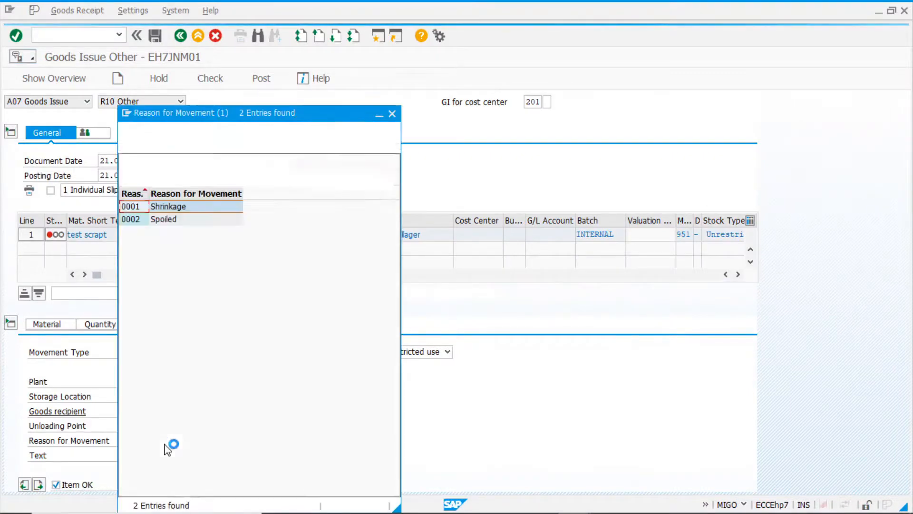
double_click(130, 207)
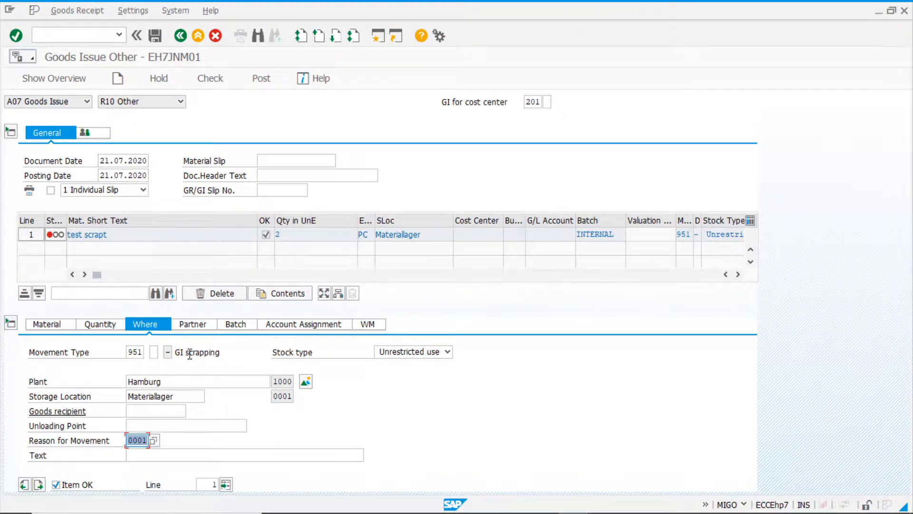
drag(178, 353, 211, 352)
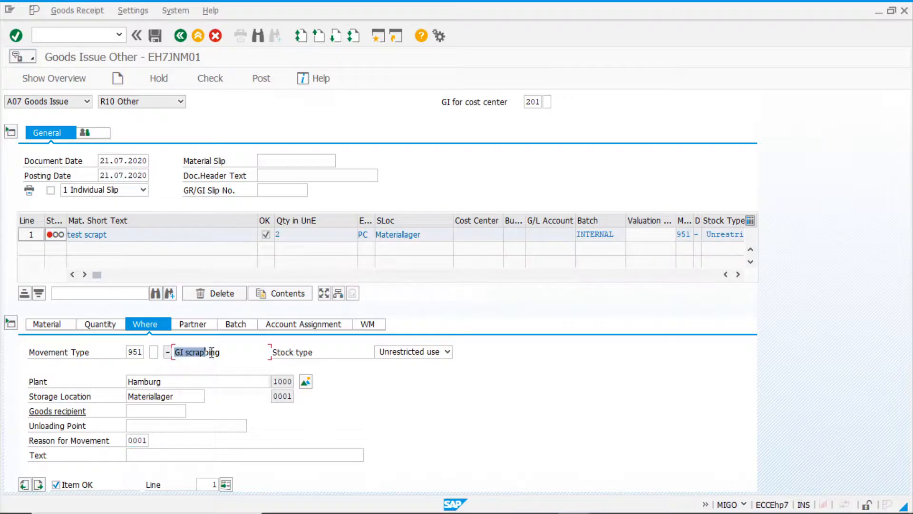
click(226, 354)
click(264, 85)
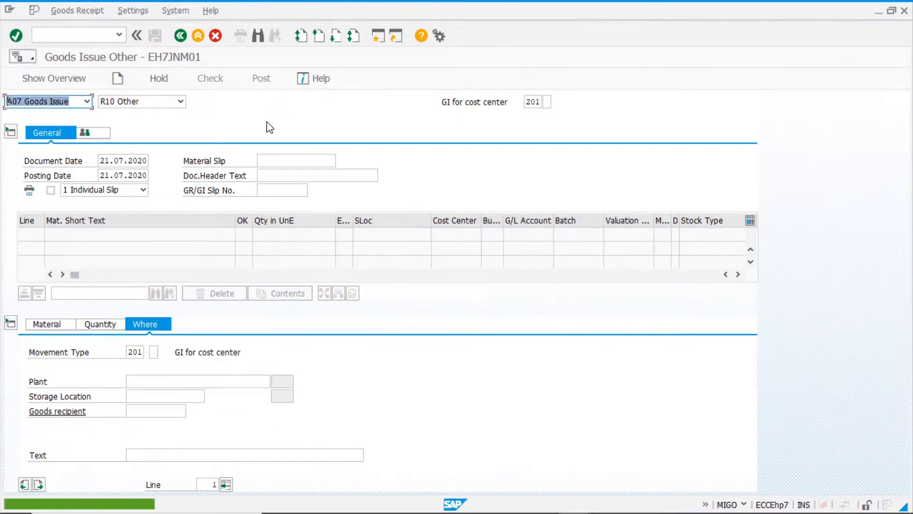
- Display the newly posted 951 material document and open its accounting document
click(87, 101)
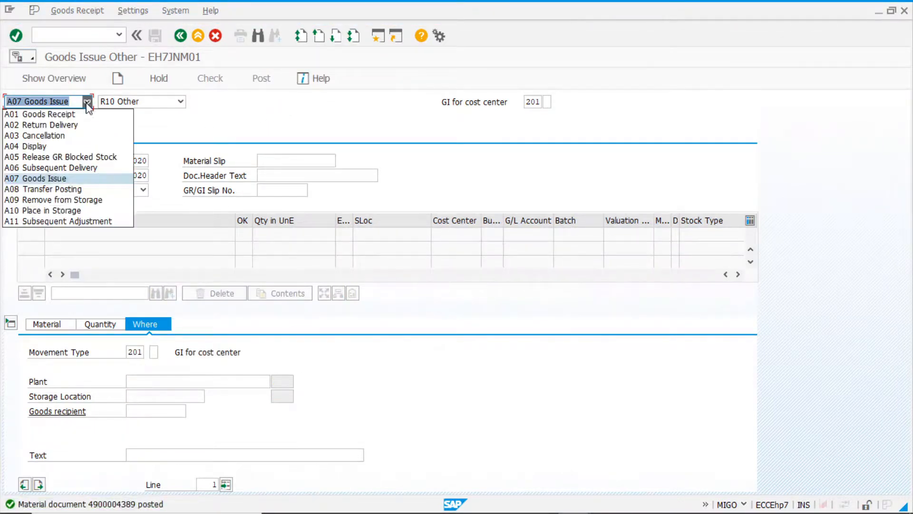
click(70, 147)
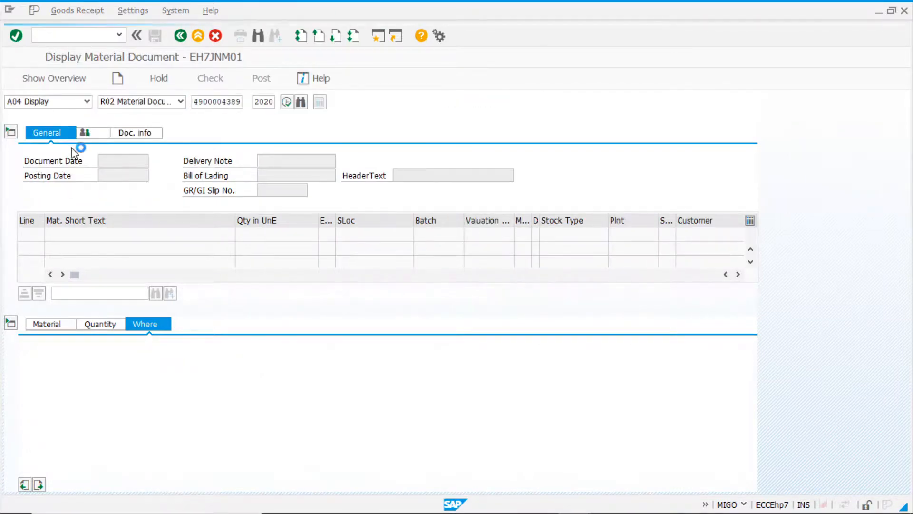
click(147, 136)
click(409, 164)
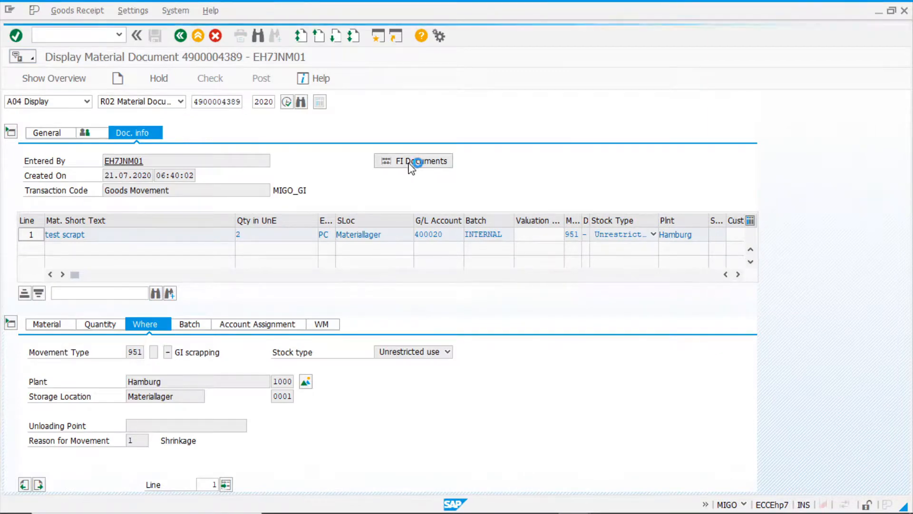
double_click(111, 153)
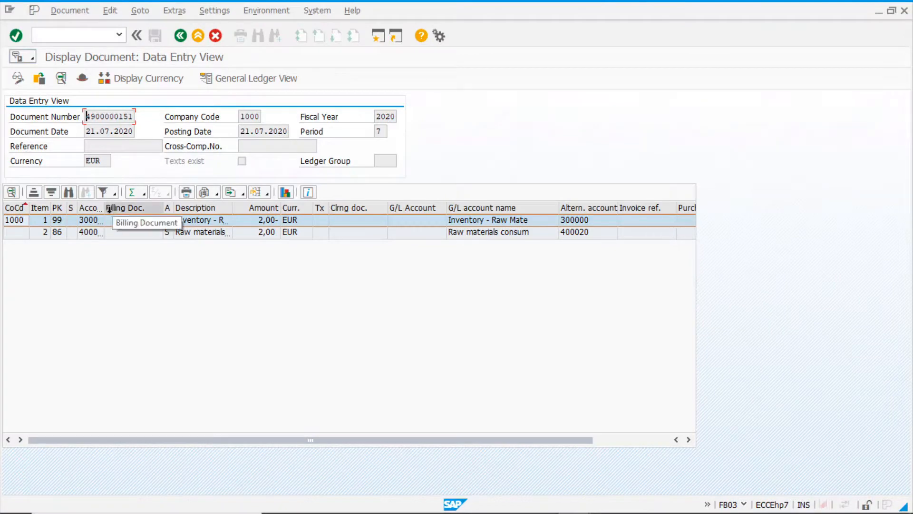
- Widen the Account column of the accounting document's line items and check the account used in item 2
drag(104, 207, 145, 206)
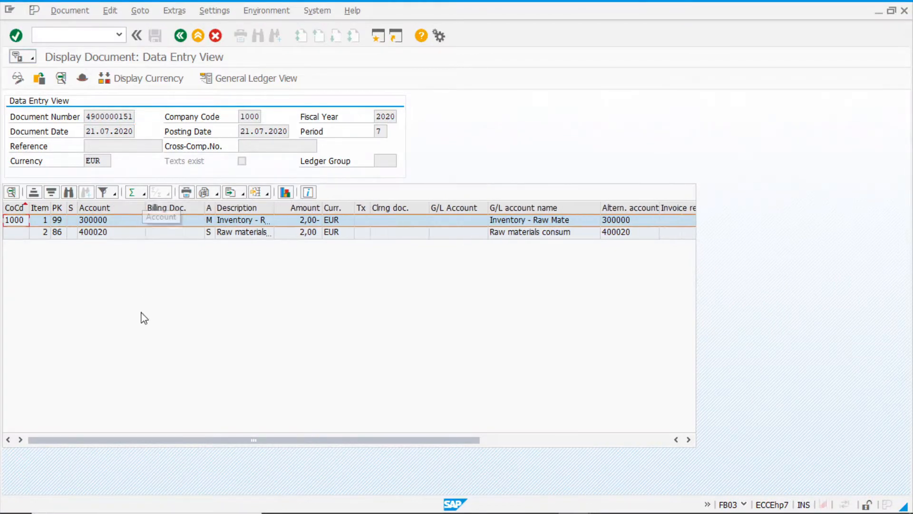
click(106, 235)
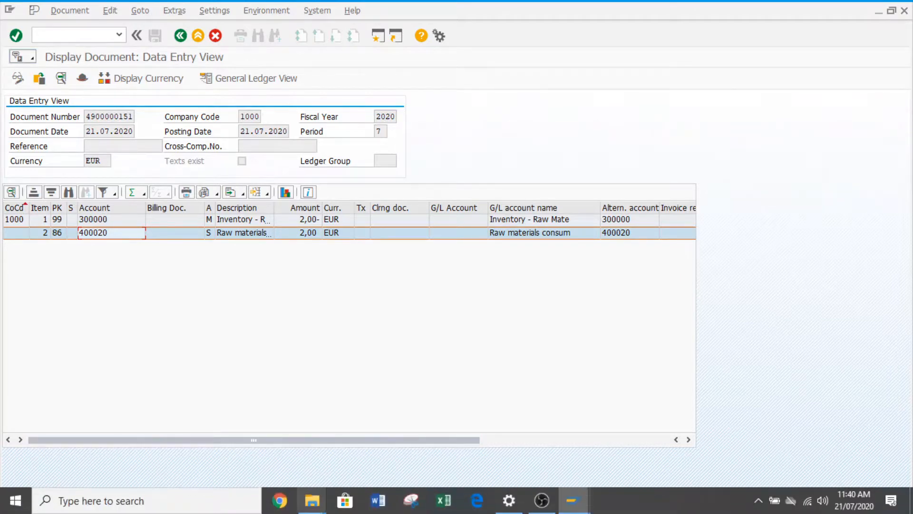
- Switch to the Display IMG session and open Configure Automatic Postings under Account Determination Without Wizard, cancelling the valuation area check
click(581, 508)
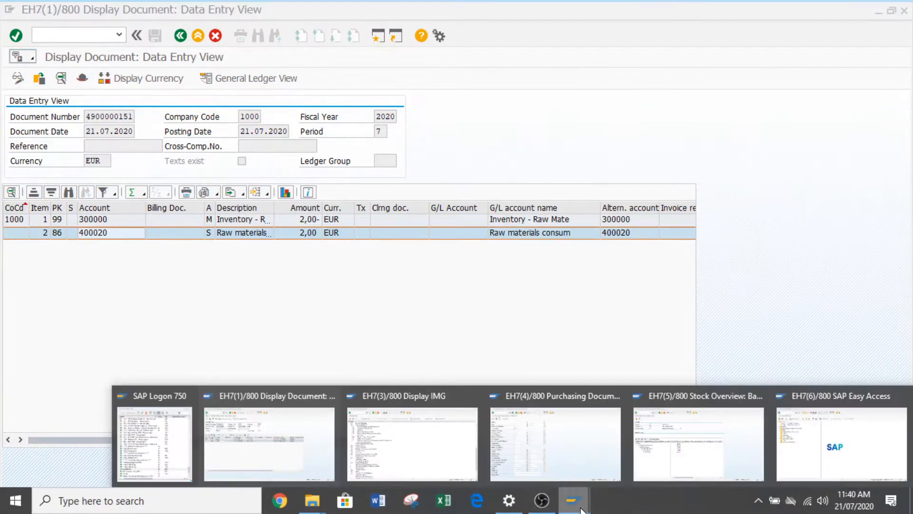
click(397, 443)
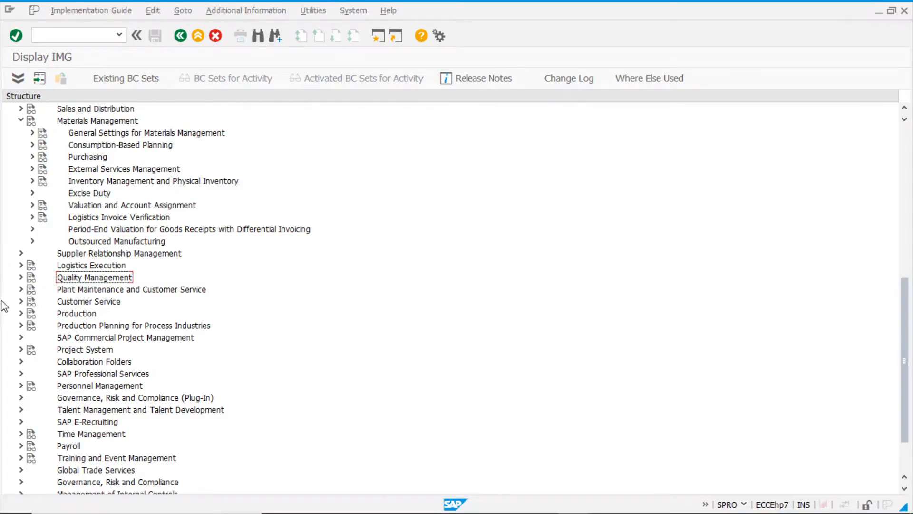
click(31, 205)
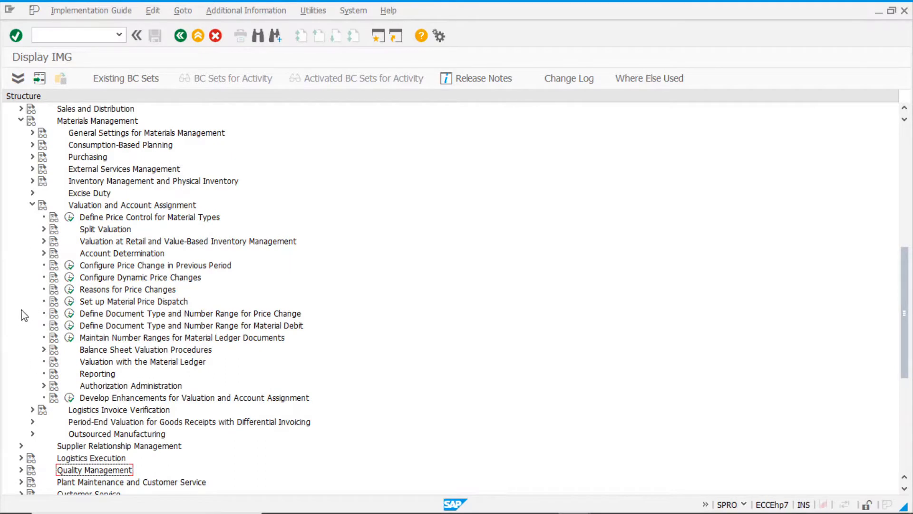
click(44, 253)
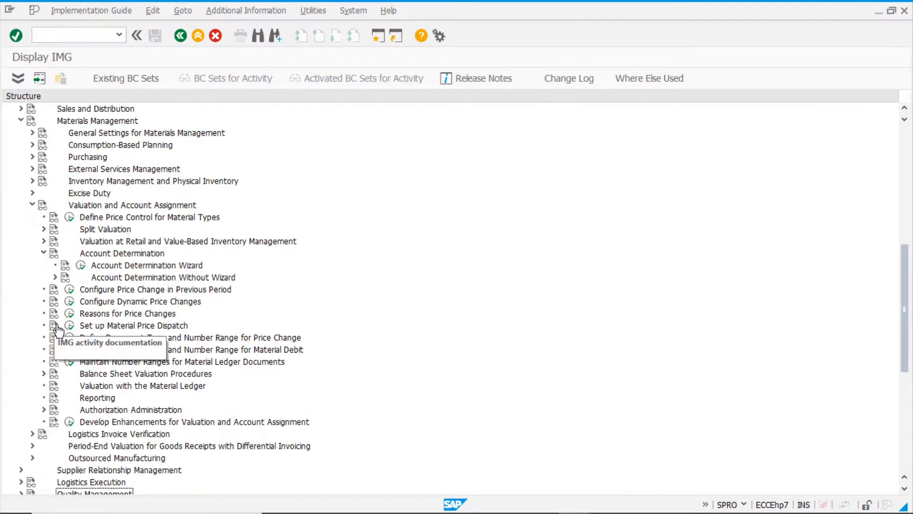
click(55, 276)
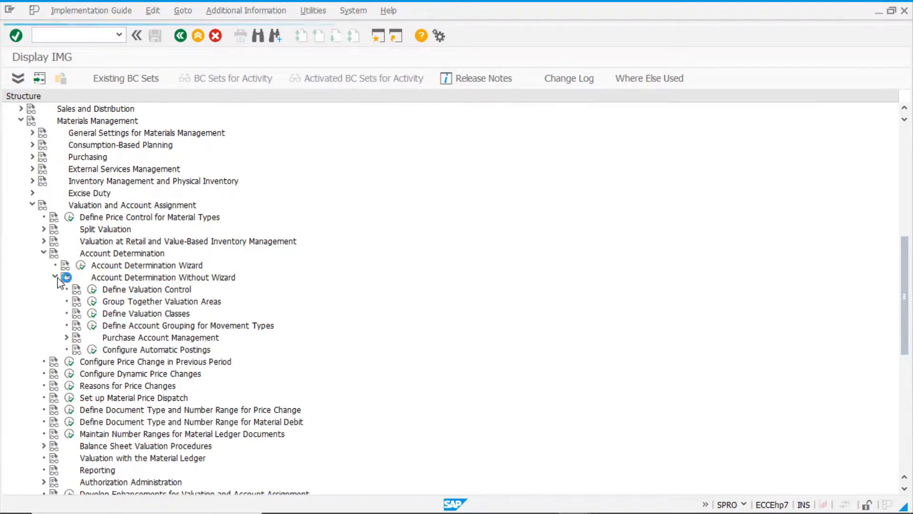
click(92, 350)
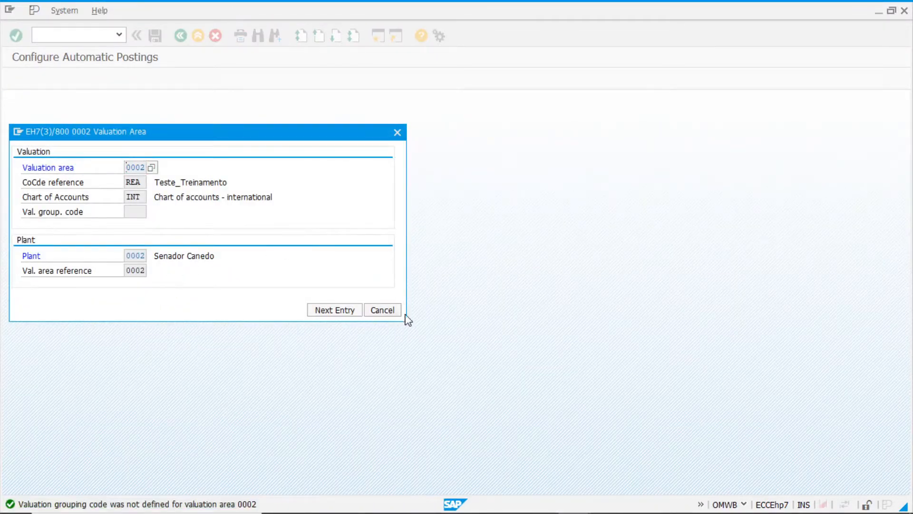
click(387, 313)
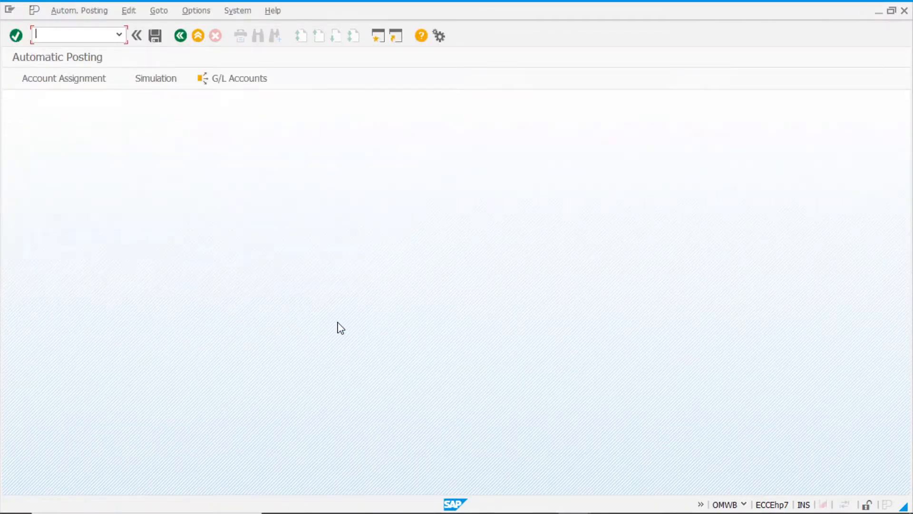
- Open the account assignment of transaction GBB, Offsetting entry for inventory posting, for chart of accounts INT
click(76, 78)
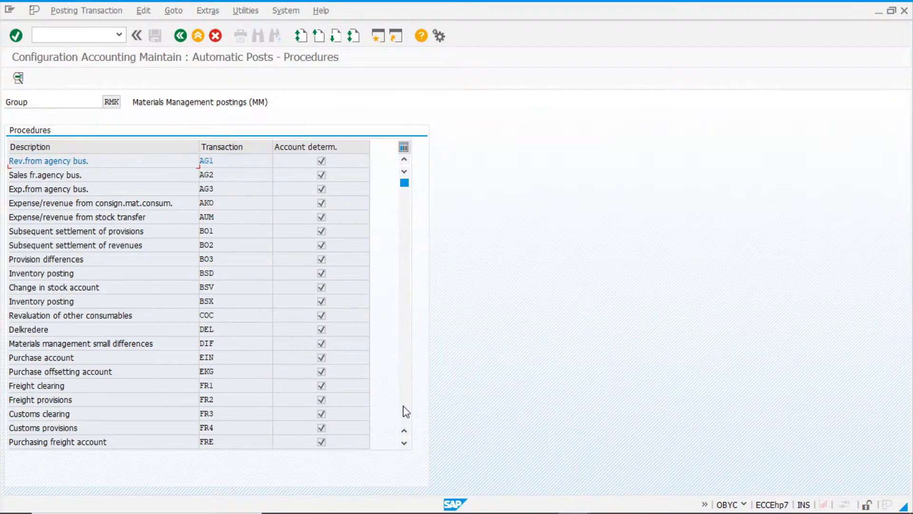
click(403, 409)
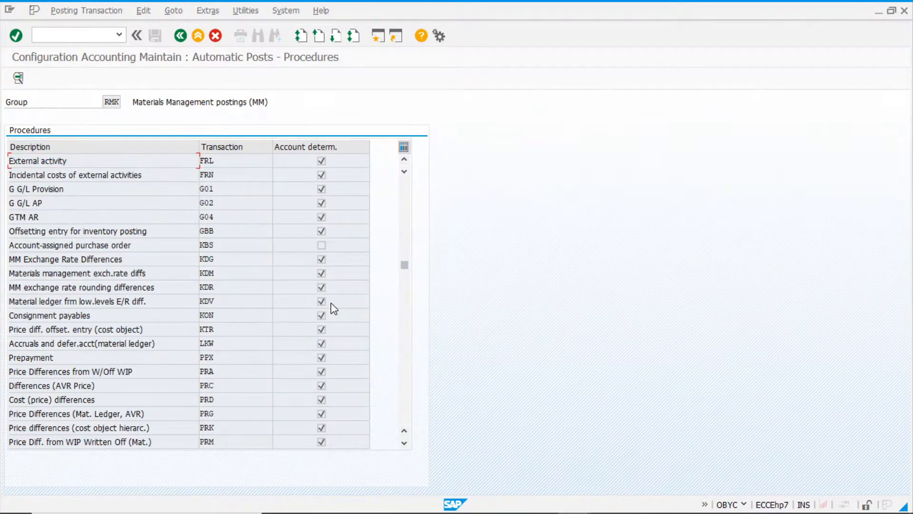
double_click(230, 233)
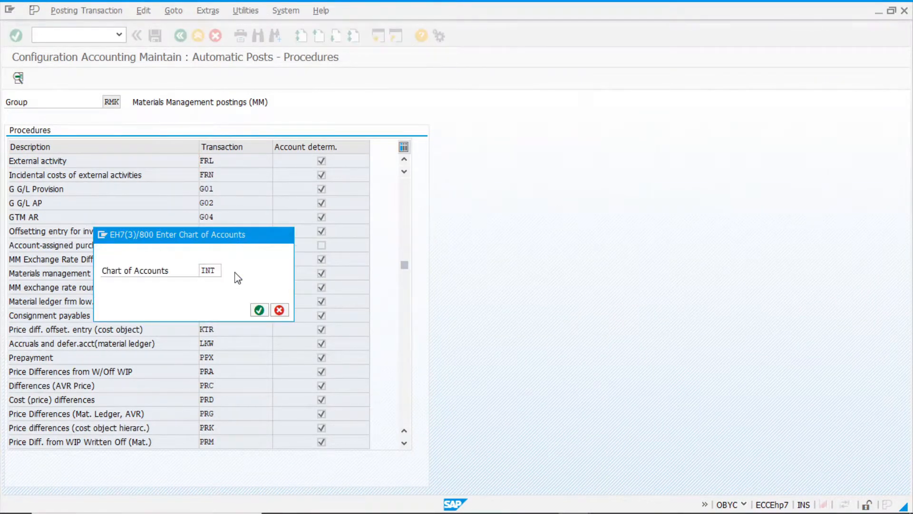
key(Return)
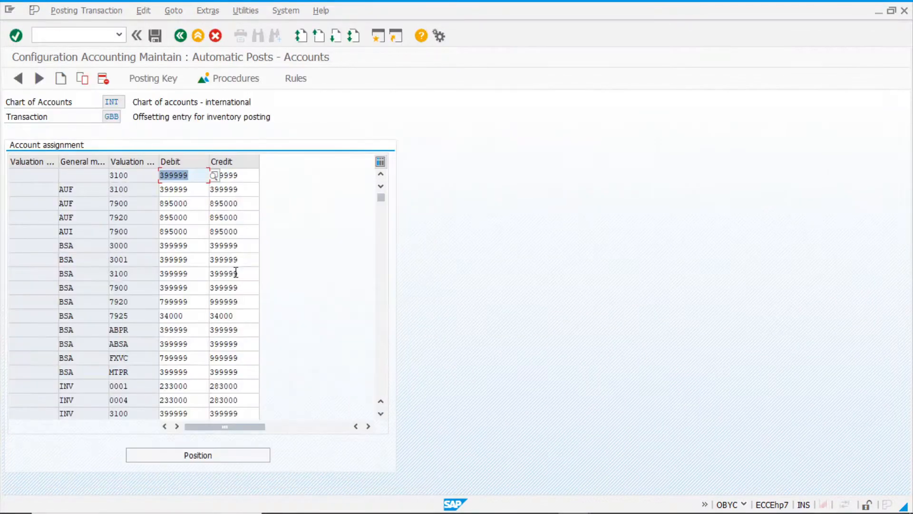
- Find the VNG entries of valuation grouping 0001 and check the debit account for valuation class 3000
click(384, 387)
scroll(387, 391, down, 10)
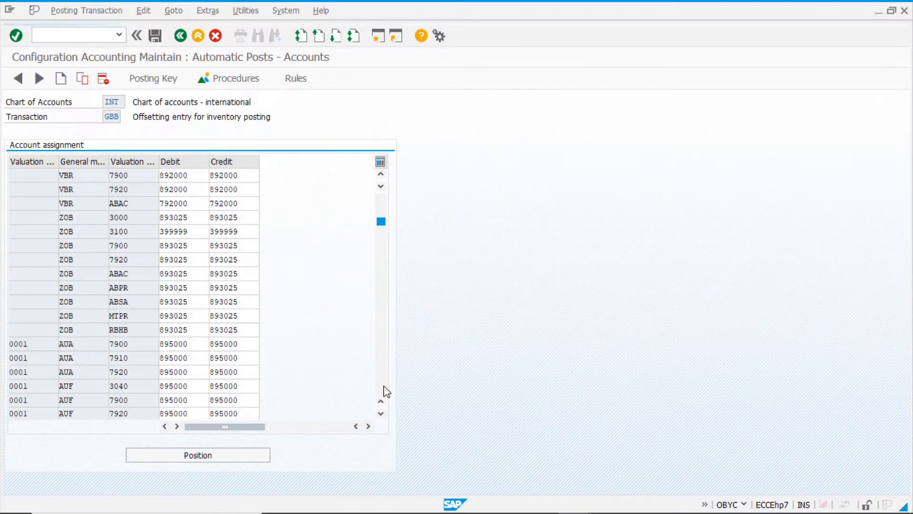
scroll(386, 391, down, 10)
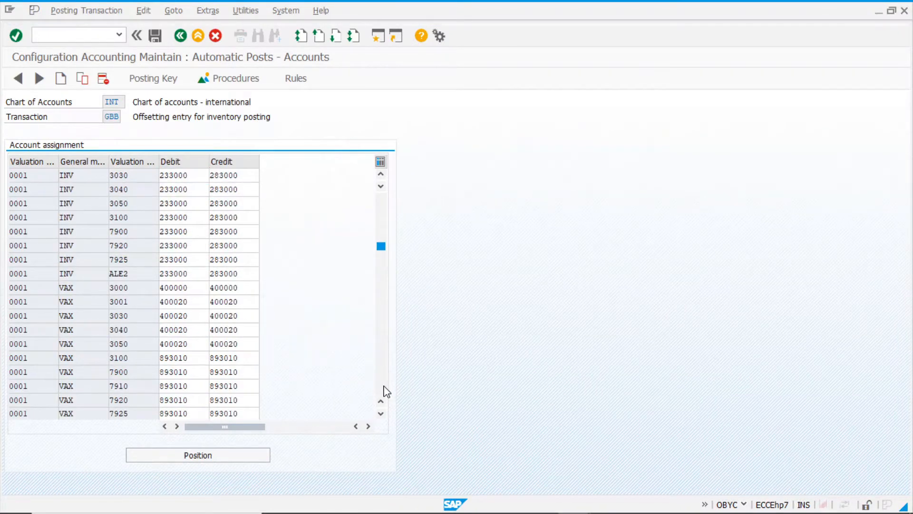
scroll(387, 391, down, 15)
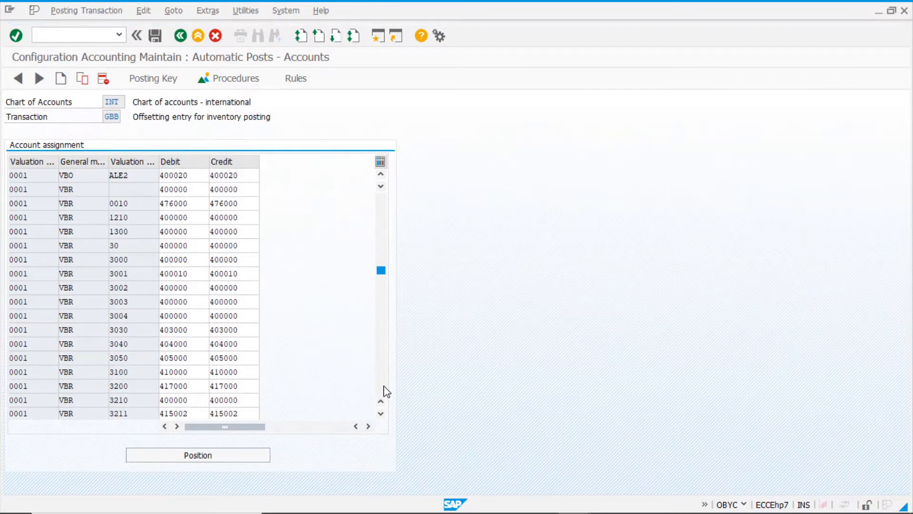
scroll(386, 391, down, 10)
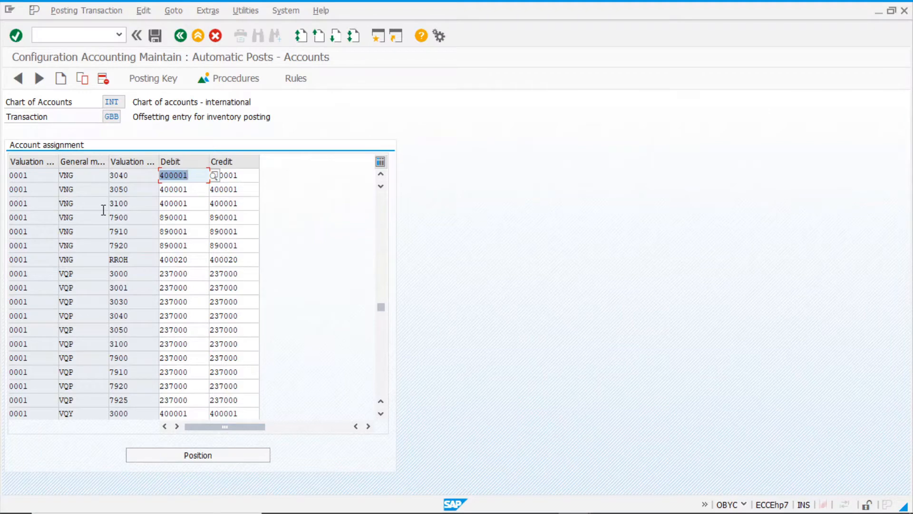
scroll(91, 233, up, 2)
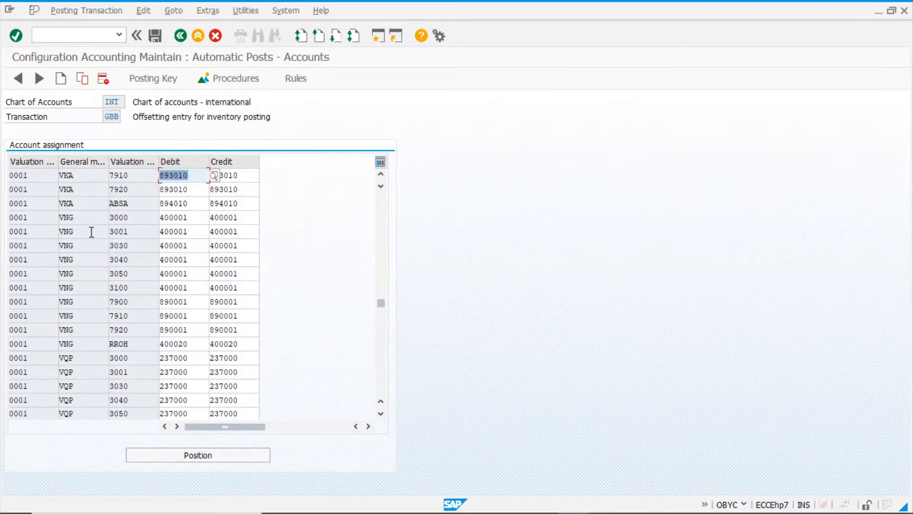
click(140, 218)
click(186, 218)
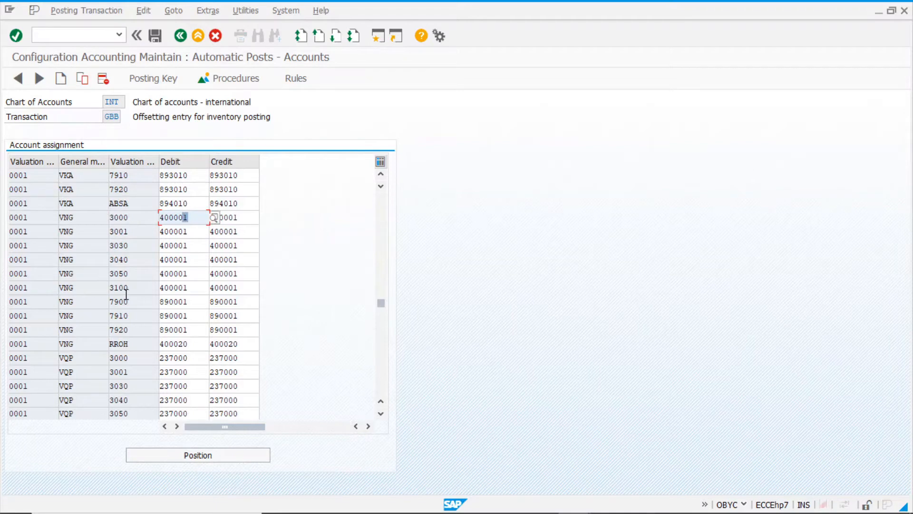
- Find the ZNG entry for valuation class 3000, check its debit account, and return to the posting procedures list
scroll(126, 292, down, 4)
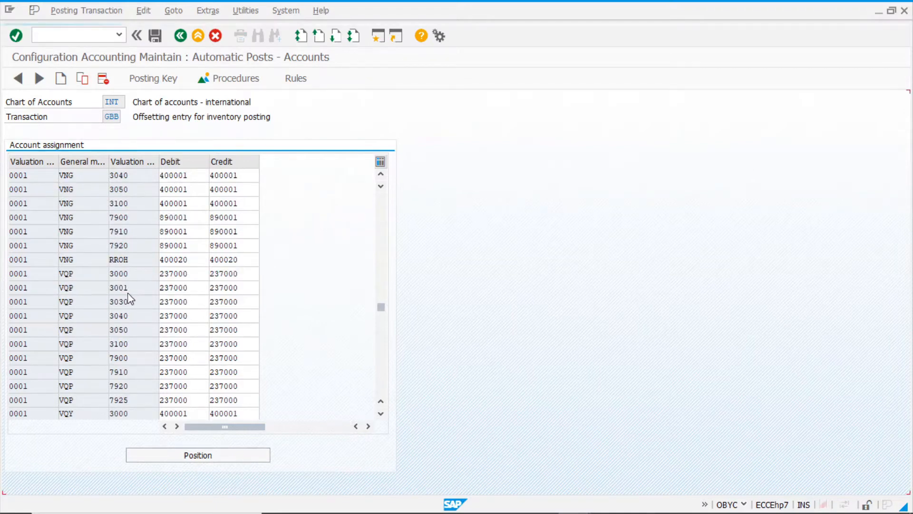
scroll(127, 299, down, 10)
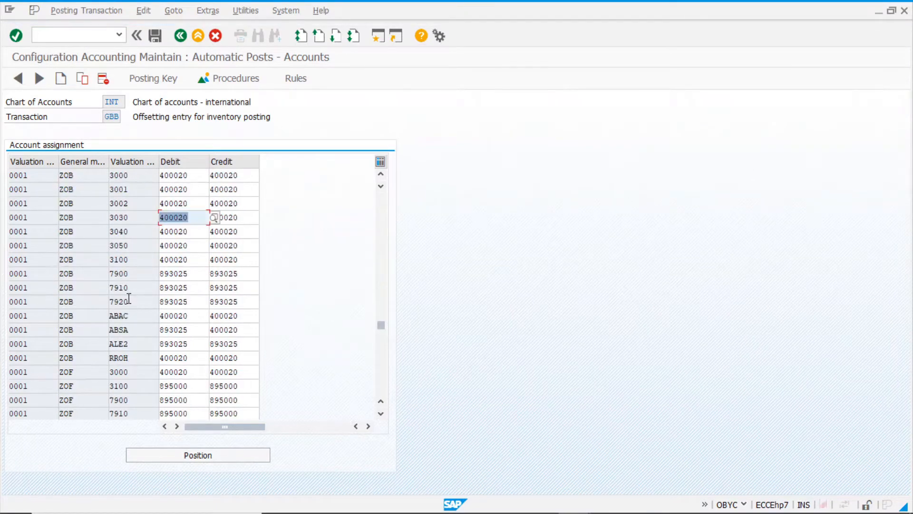
scroll(91, 220, up, 1)
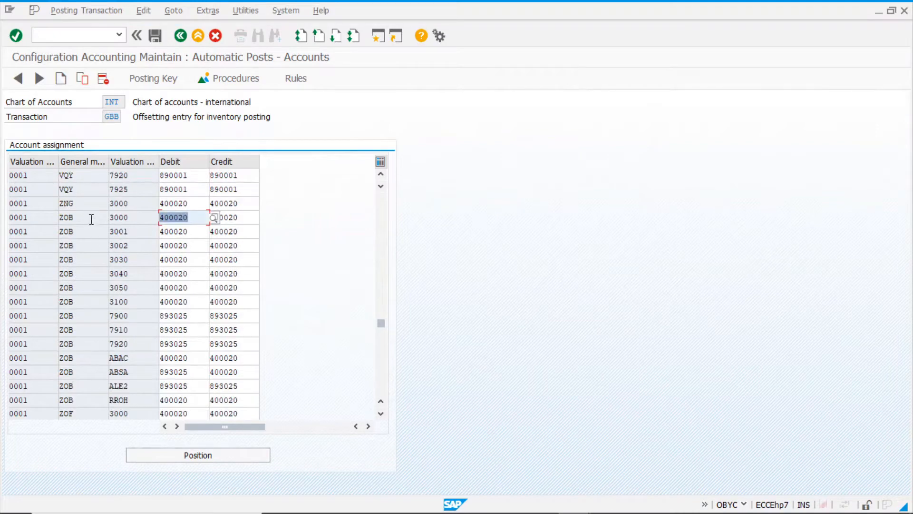
click(71, 205)
click(125, 204)
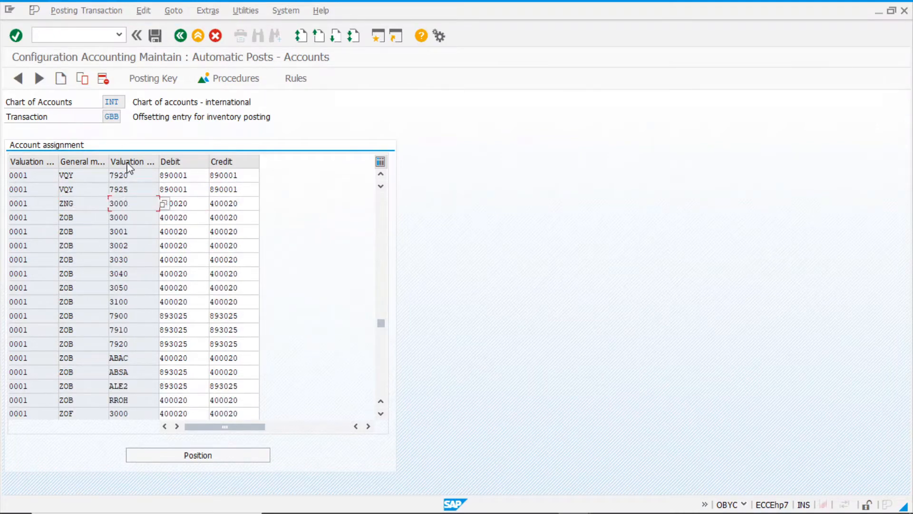
double_click(195, 203)
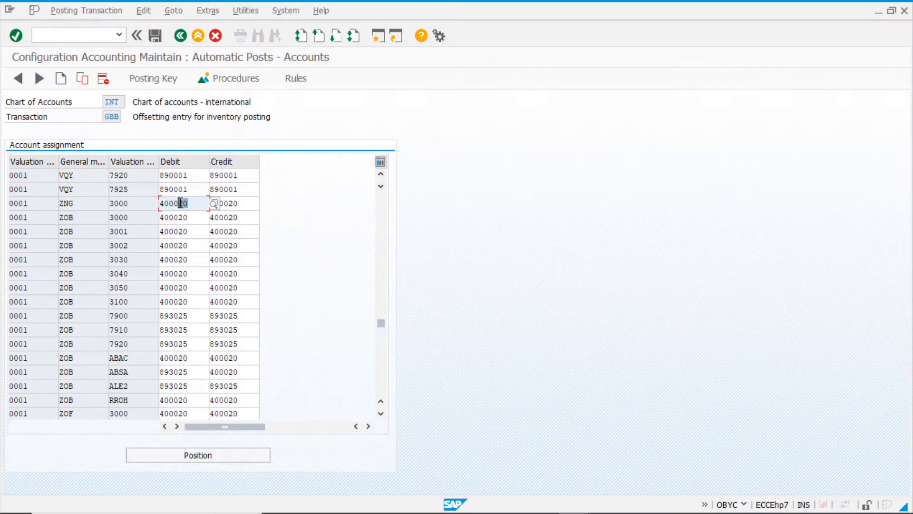
double_click(87, 204)
click(97, 203)
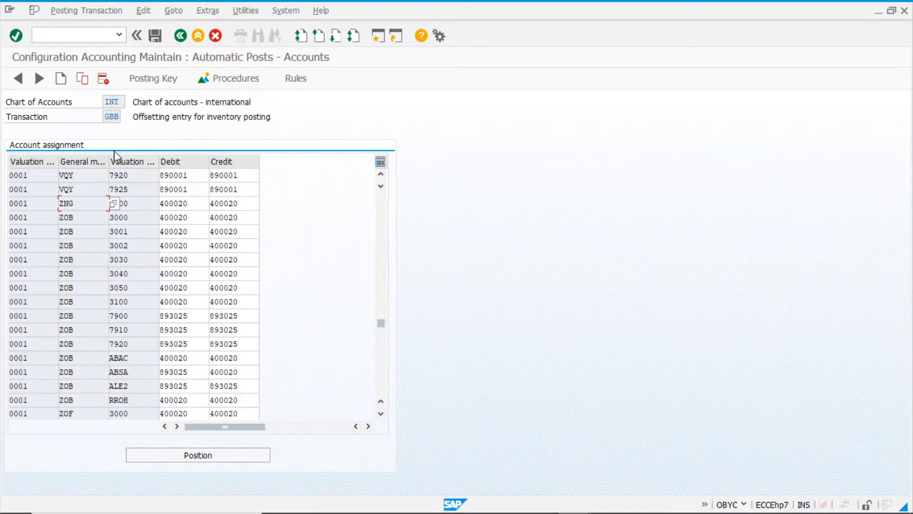
click(180, 36)
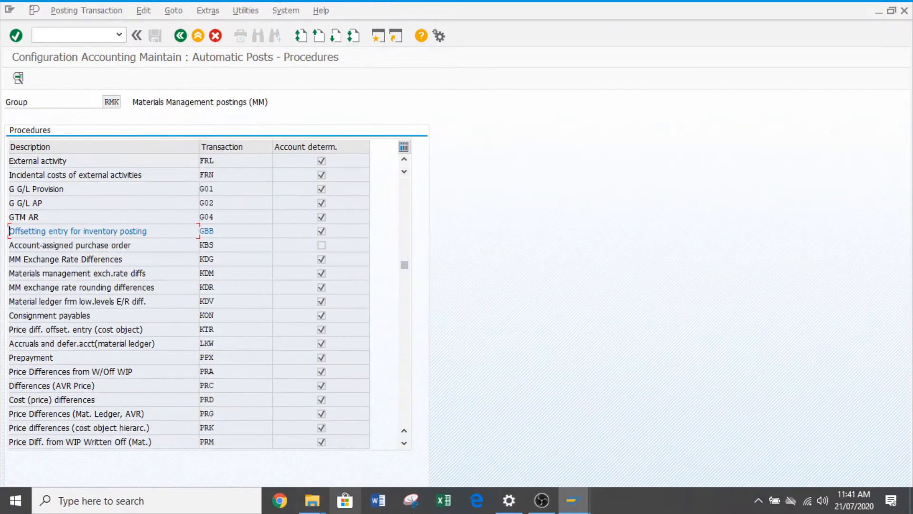
- Switch to the Purchasing Documents for Material session and display the MMBE stock overview of material 13 in plant 1000
mouse_move(573, 499)
click(548, 441)
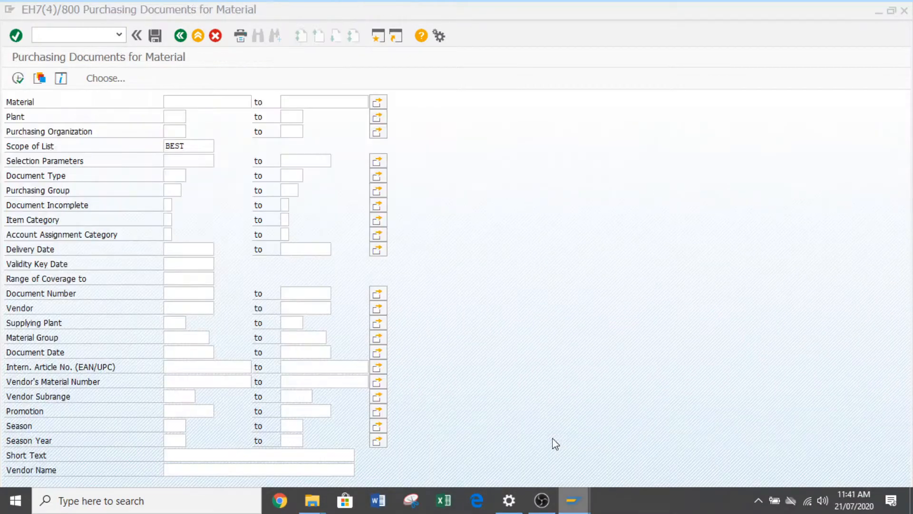
click(84, 36)
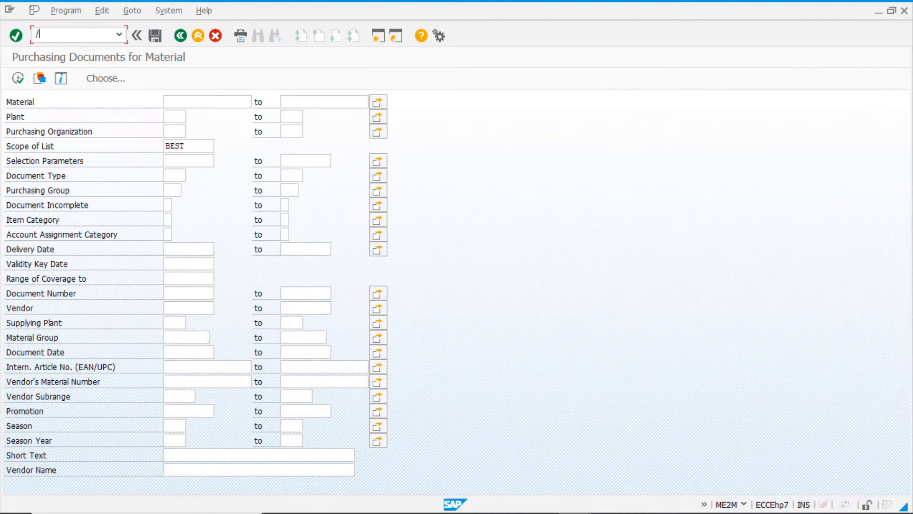
key(Return)
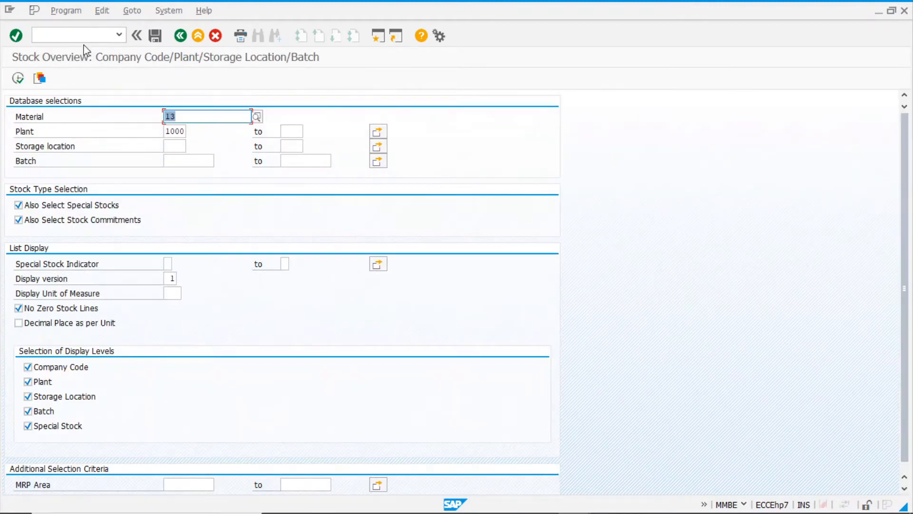
click(18, 79)
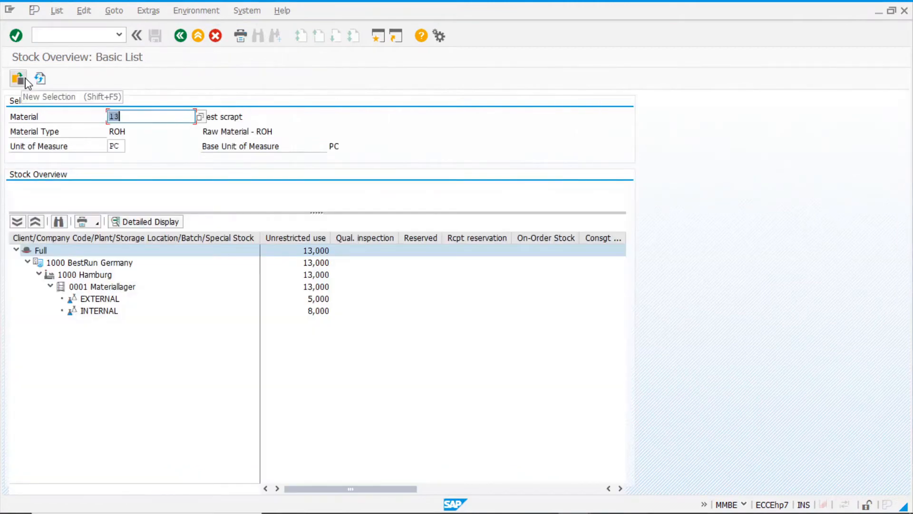
- Check the unrestricted-use stock of batches EXTERNAL and INTERNAL in storage location 0001
click(317, 300)
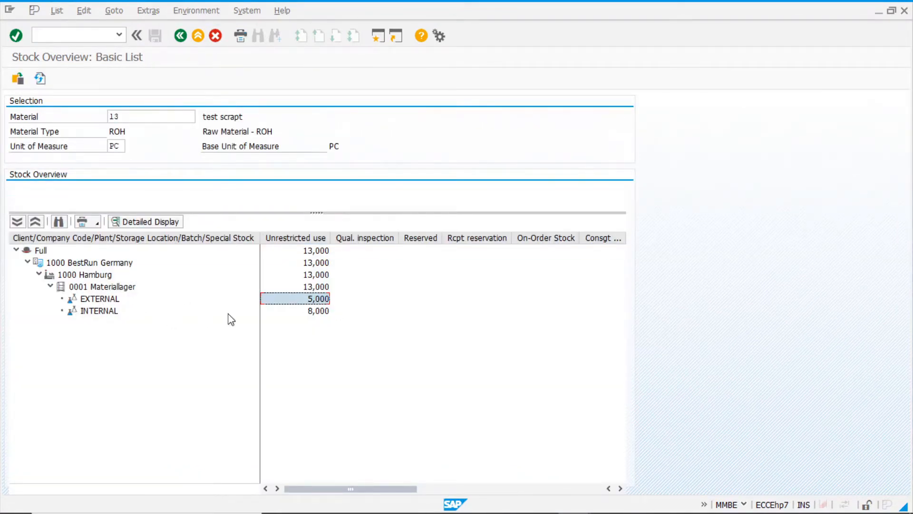
click(319, 312)
click(108, 312)
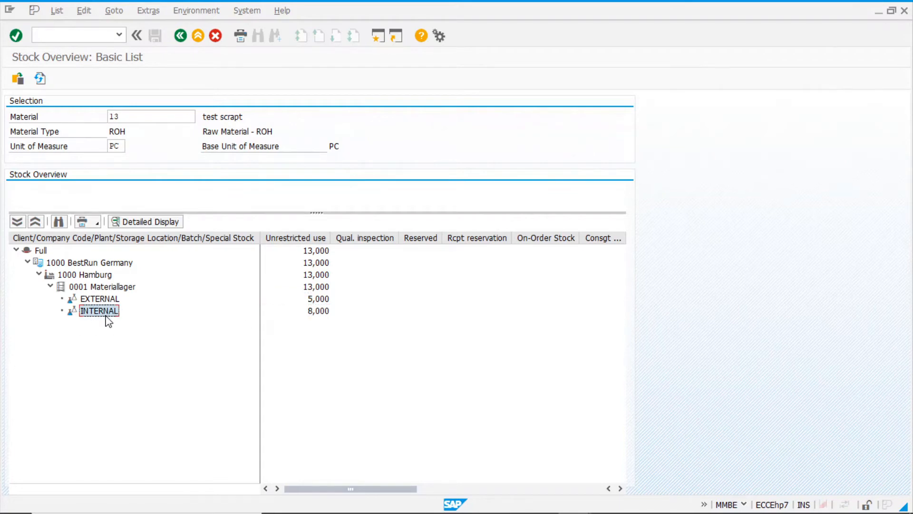